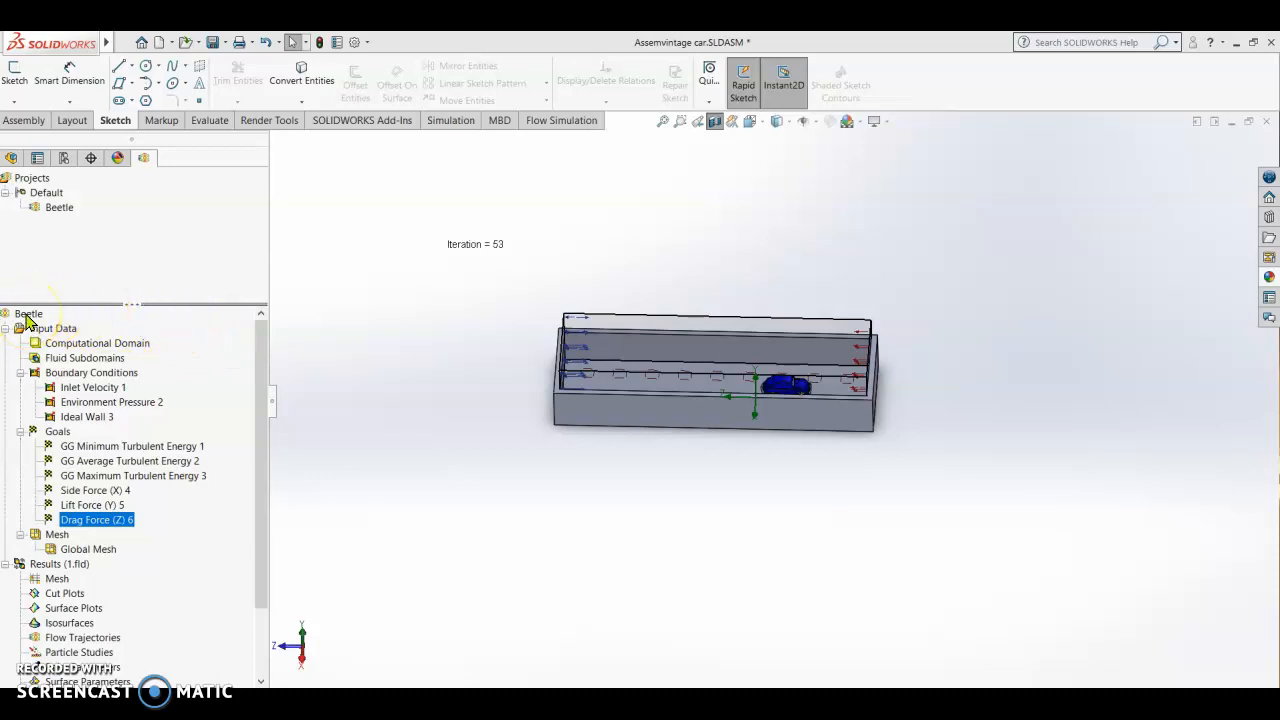
Step: Run the Beetle flow project as a new calculation
right_click(28, 316)
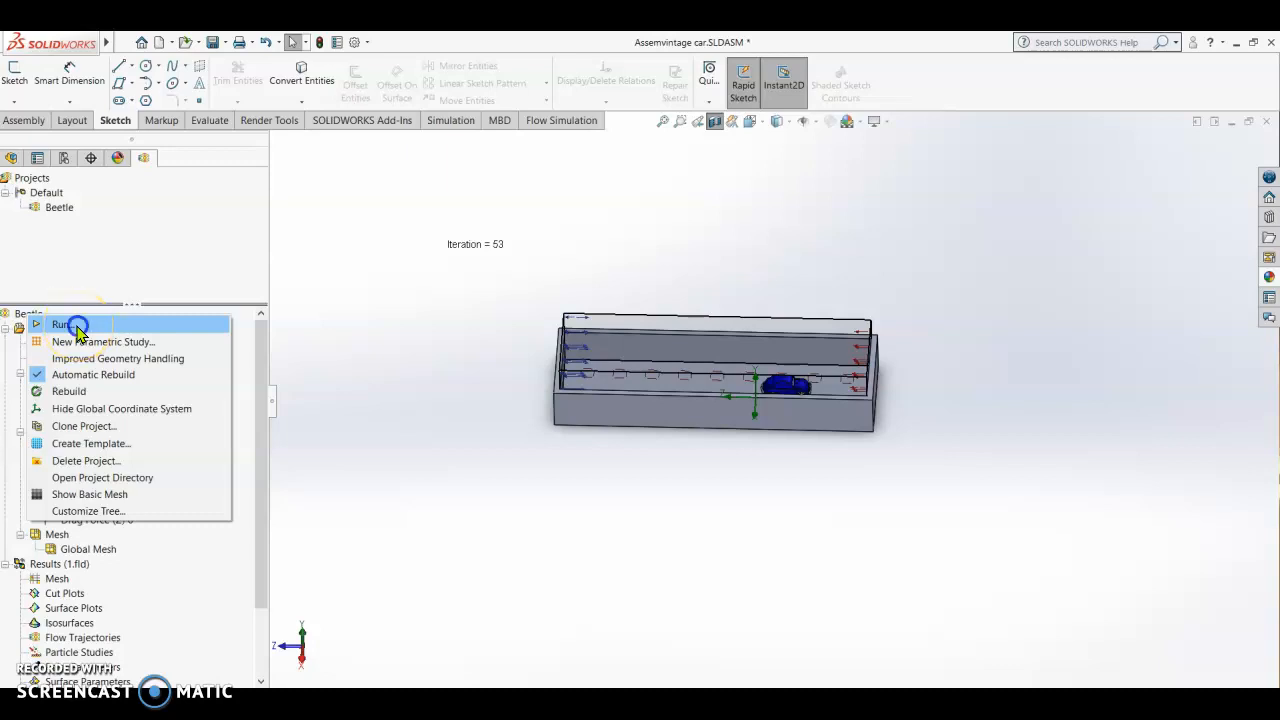
left_click(78, 330)
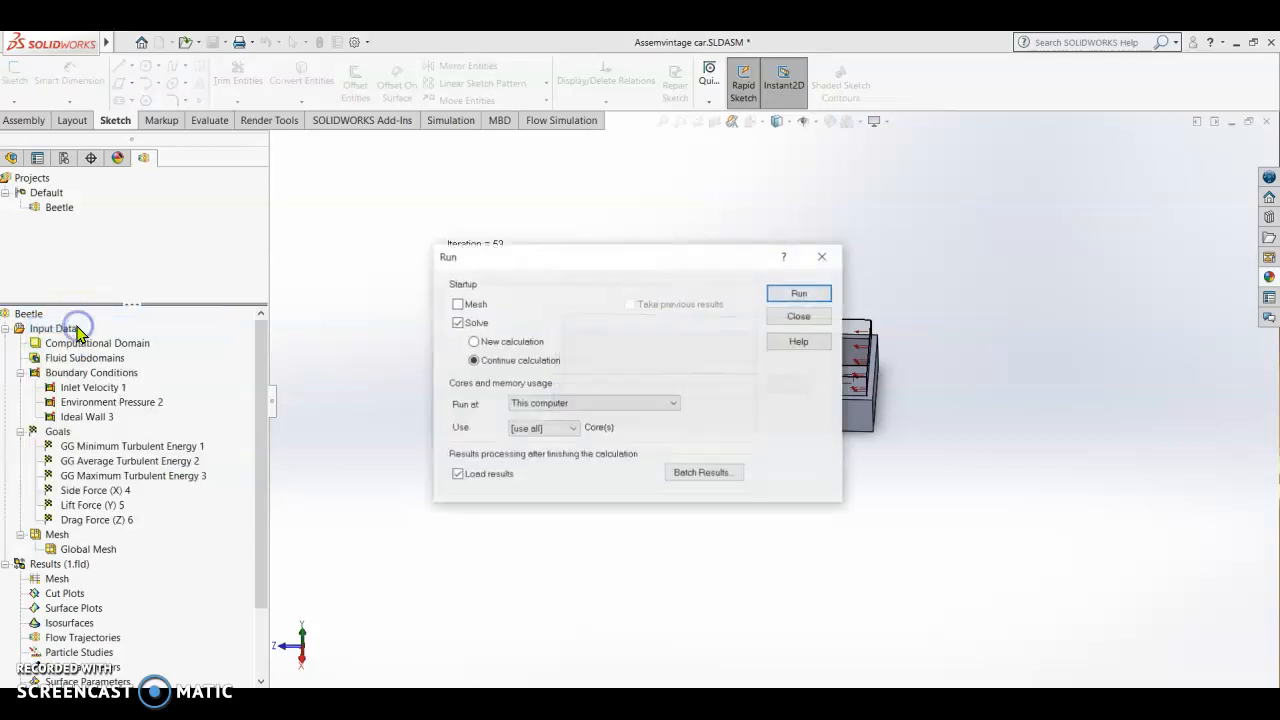
left_click(497, 343)
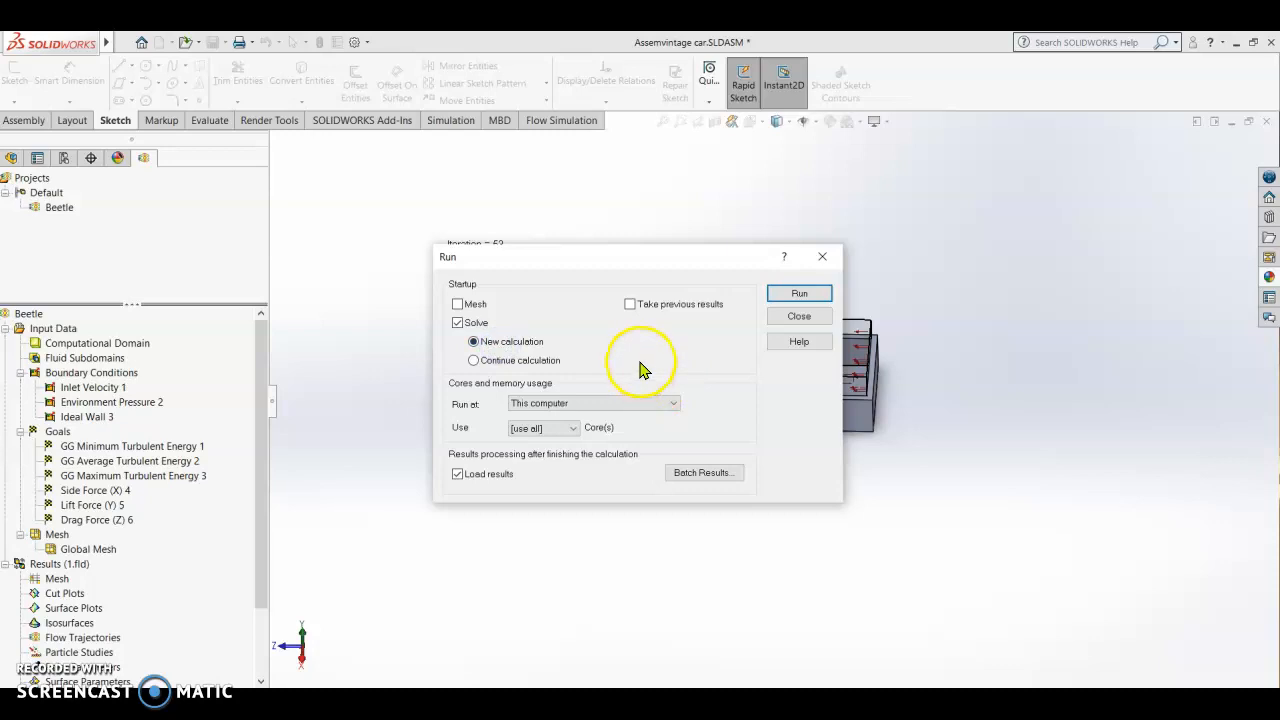
left_click(806, 294)
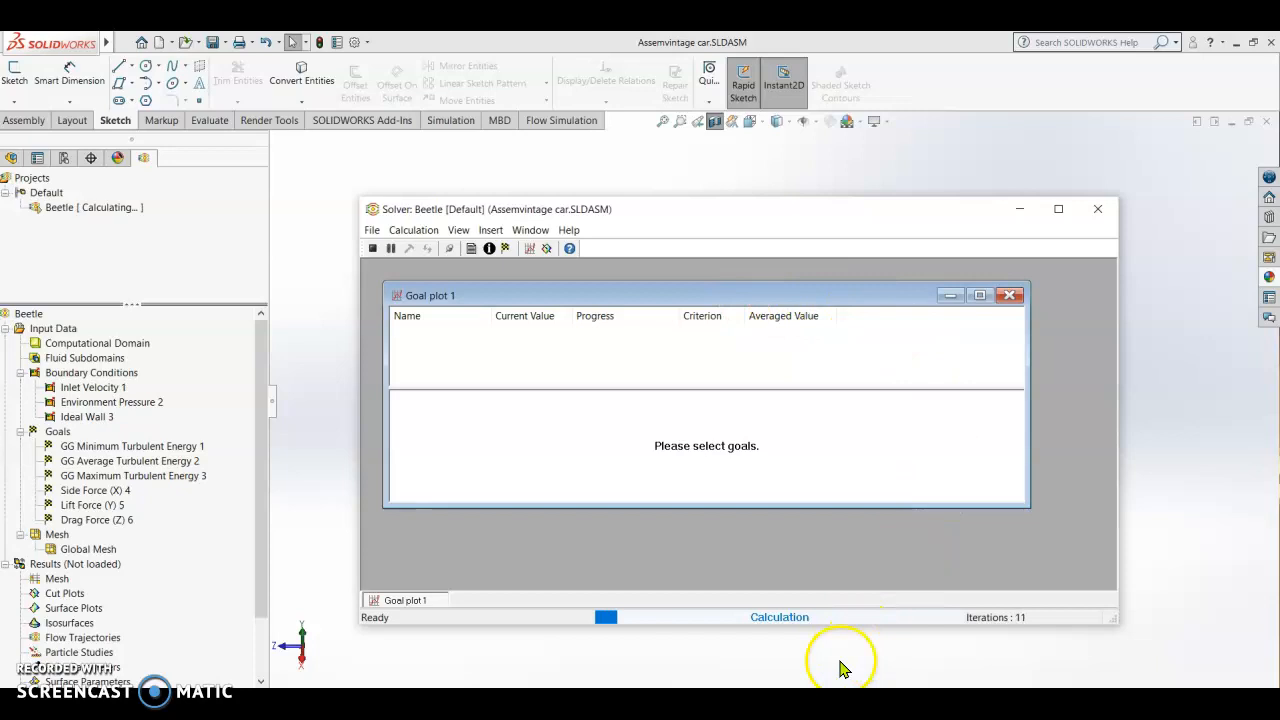
Step: Insert a solver preview plot on the Right Plane with contours, zero offset and automatic min/max
left_click(546, 249)
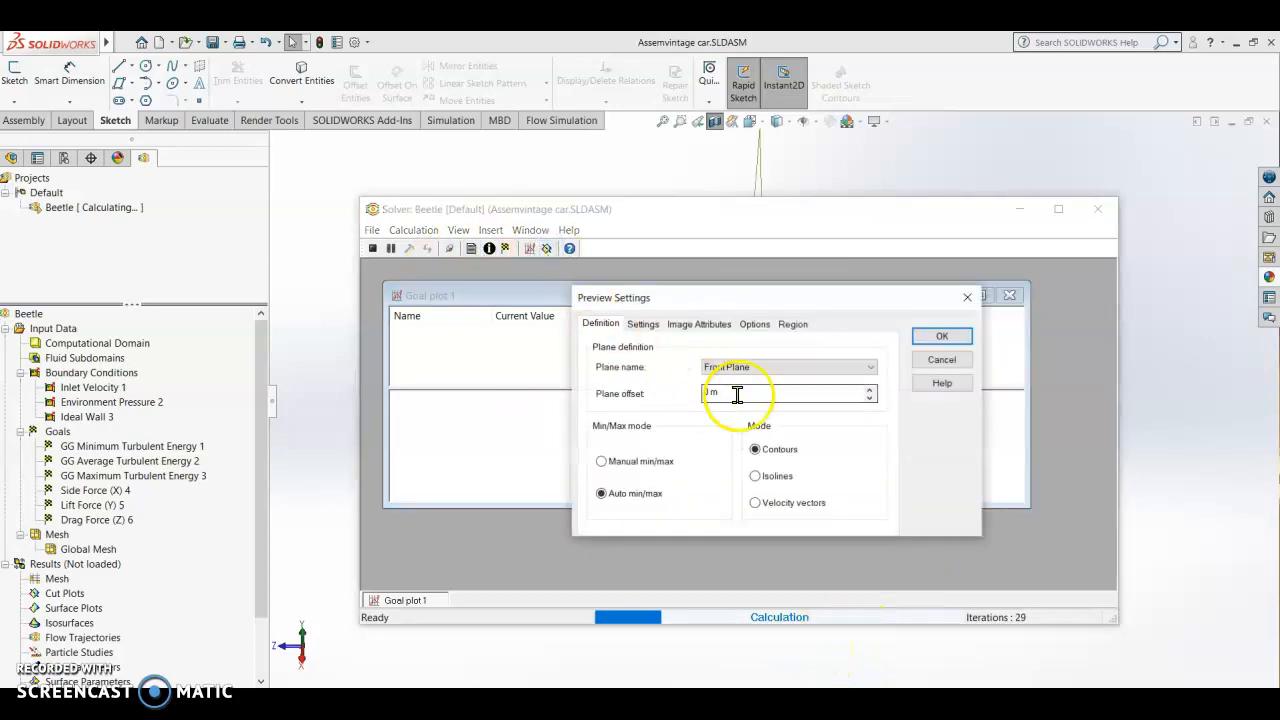
left_click(869, 368)
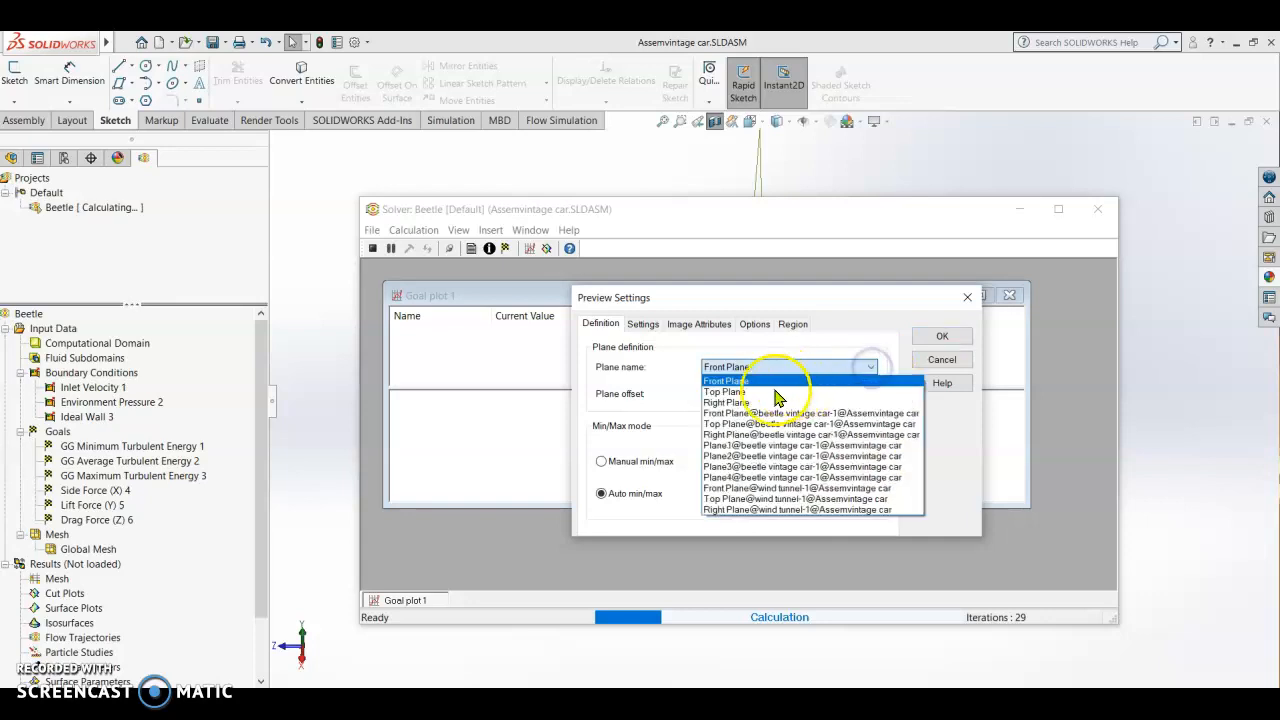
left_click(738, 402)
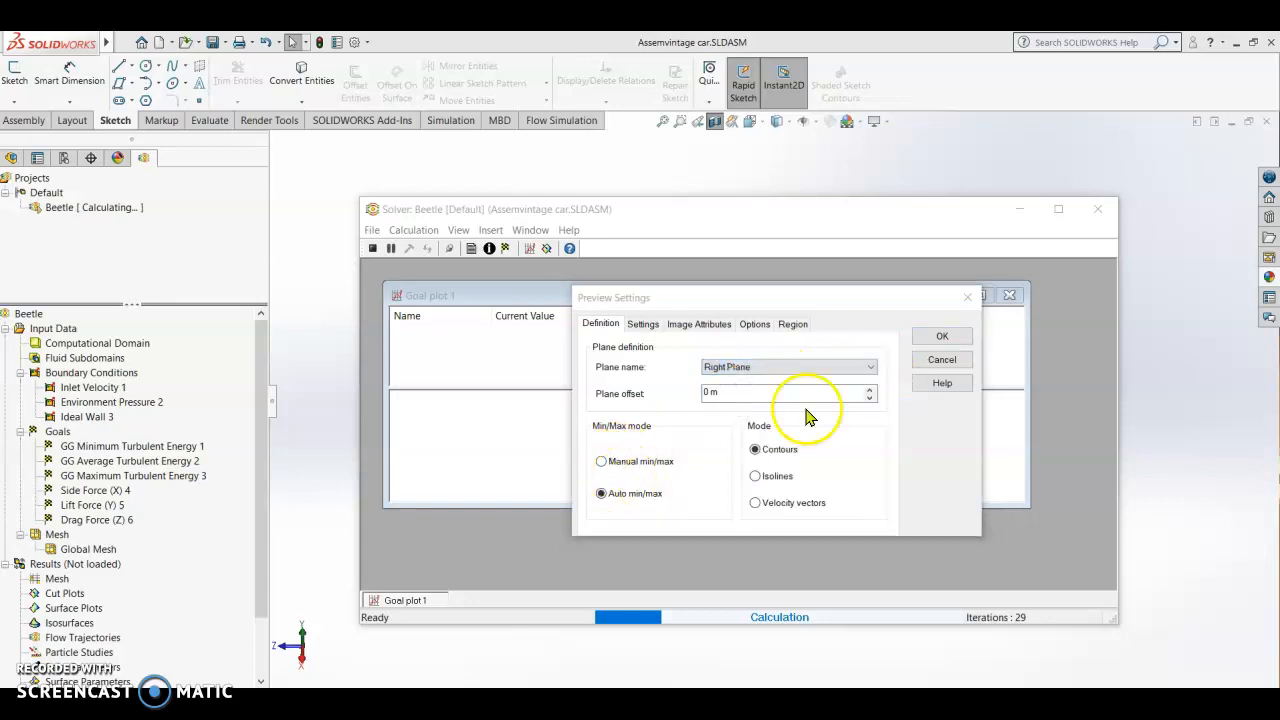
left_click(941, 336)
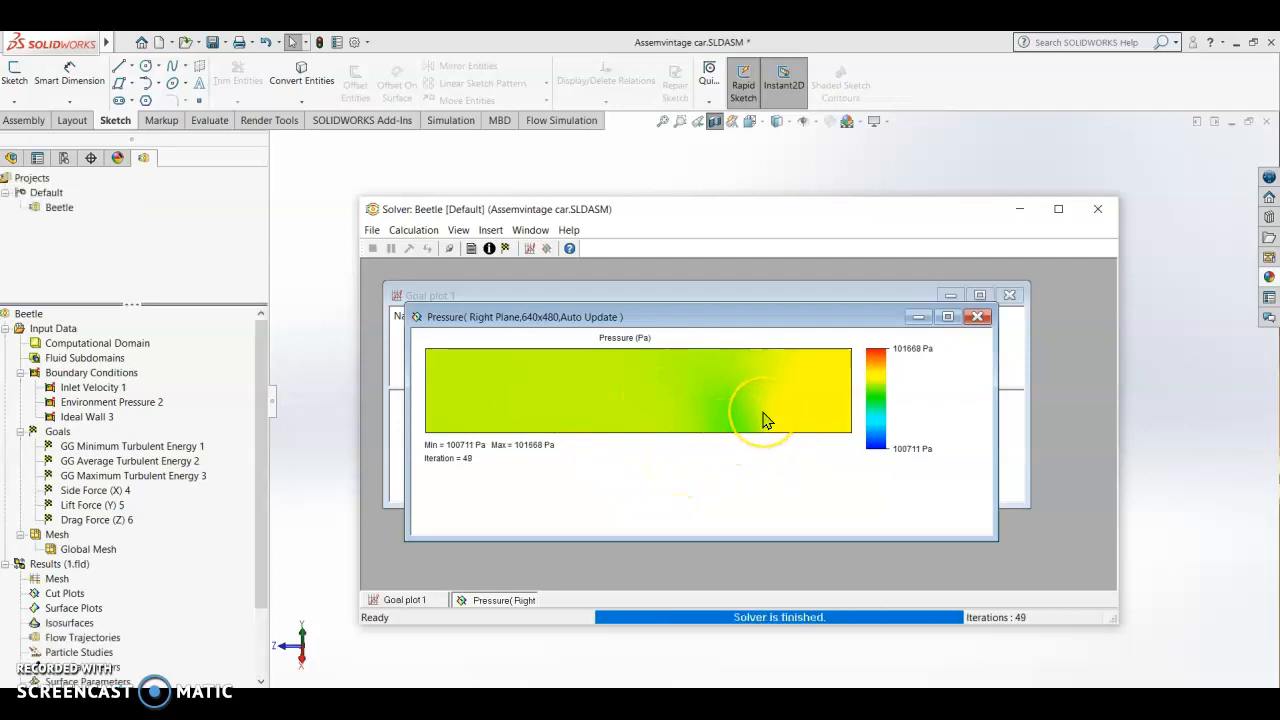
Step: Minimize the pressure preview and replace the empty goal plot with one for Lift Force (Y) 5, Side Force (X) 4 and Drag Force (Z) 6
left_click(918, 317)
left_click(1008, 295)
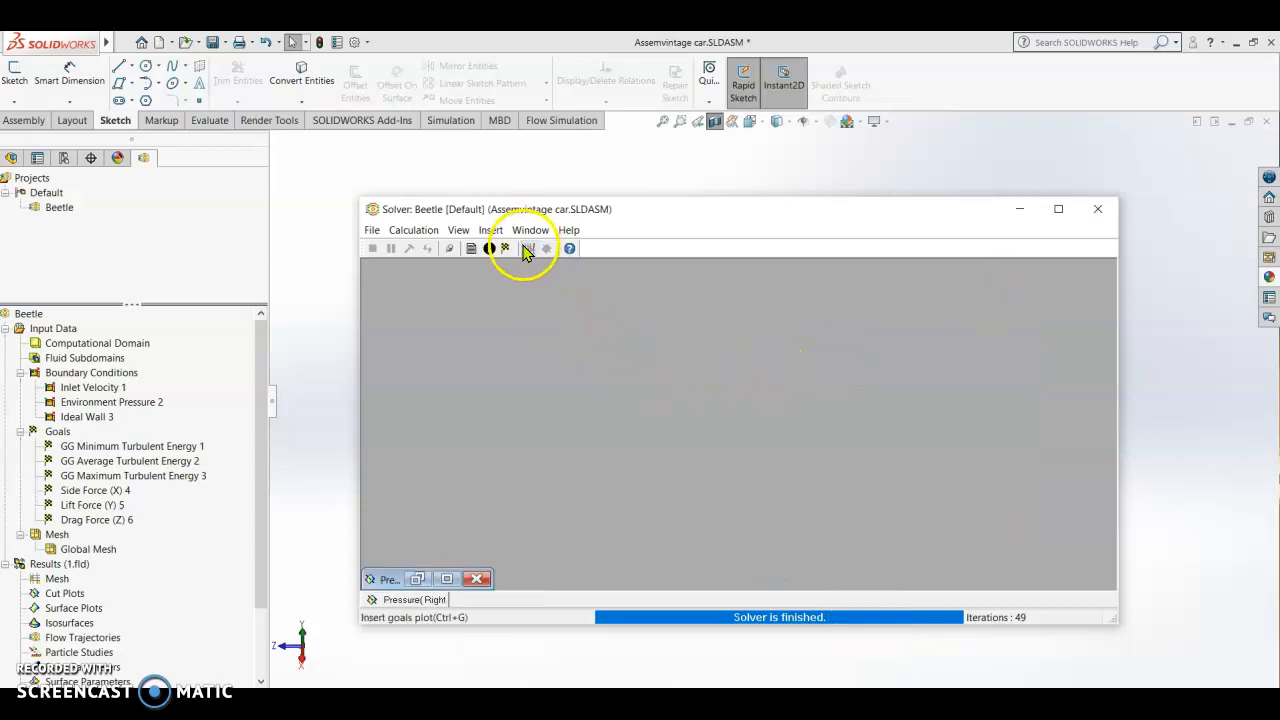
left_click(529, 248)
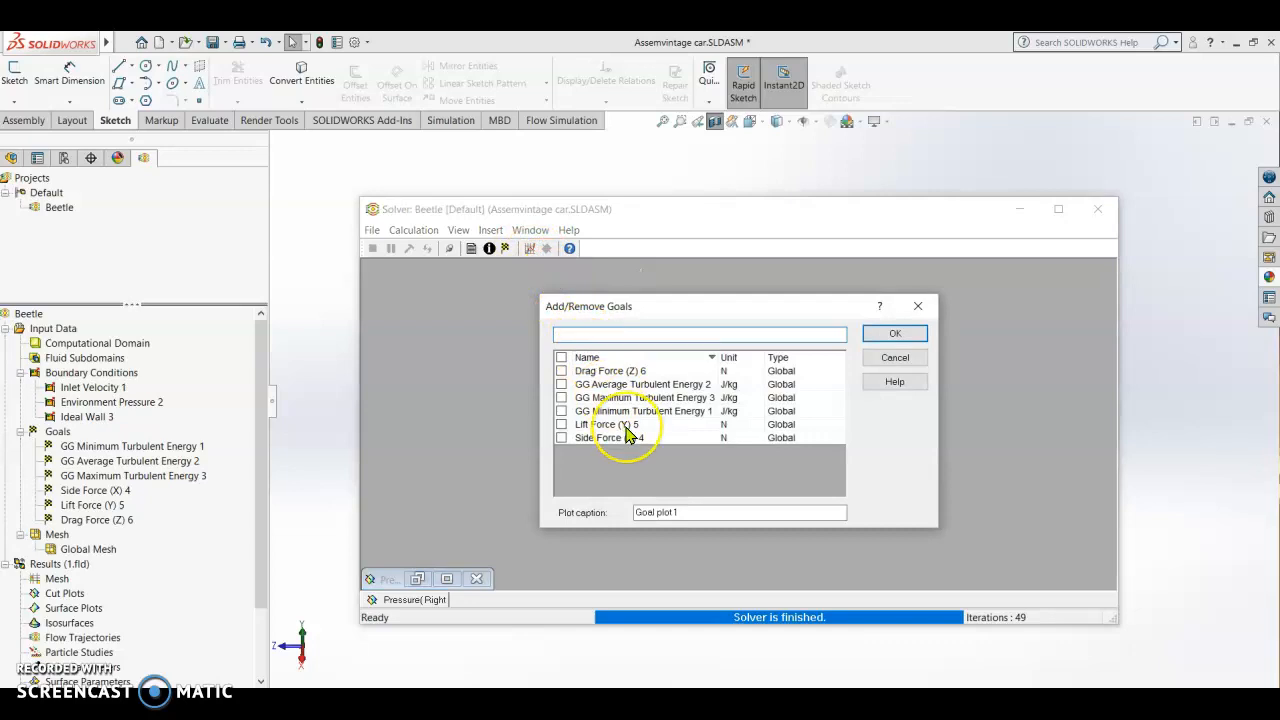
left_click(561, 424)
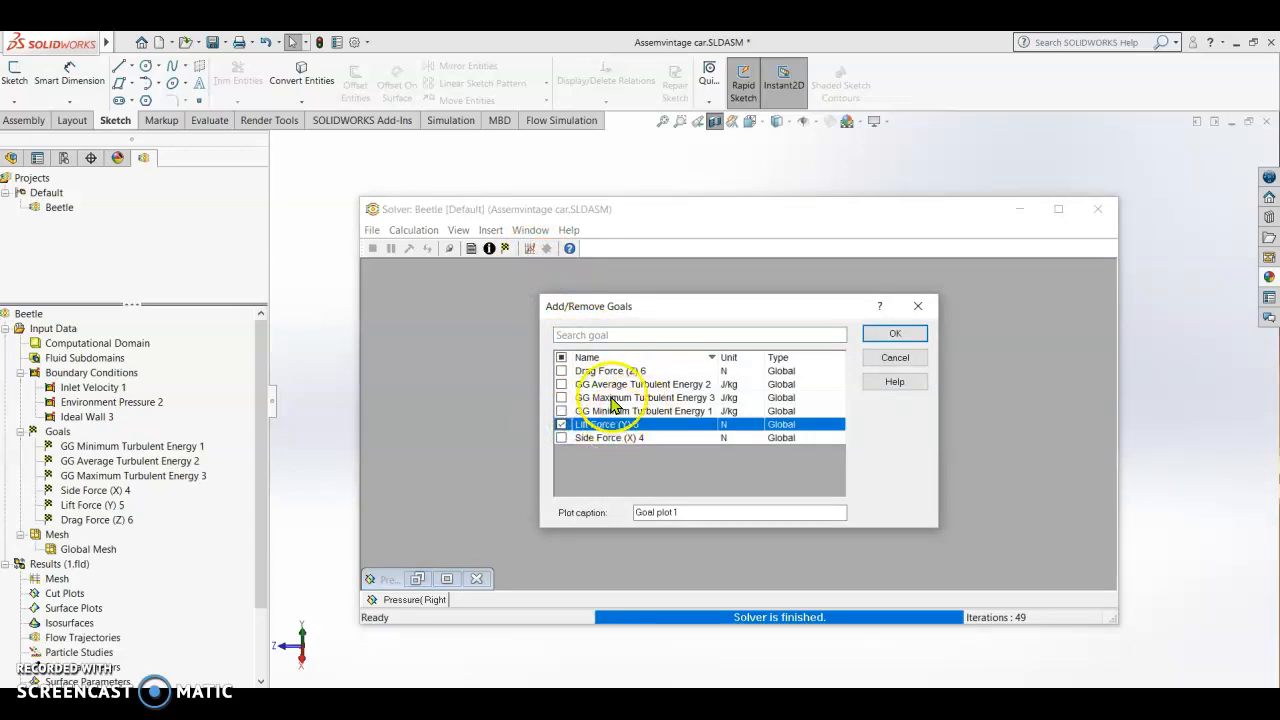
left_click(561, 438)
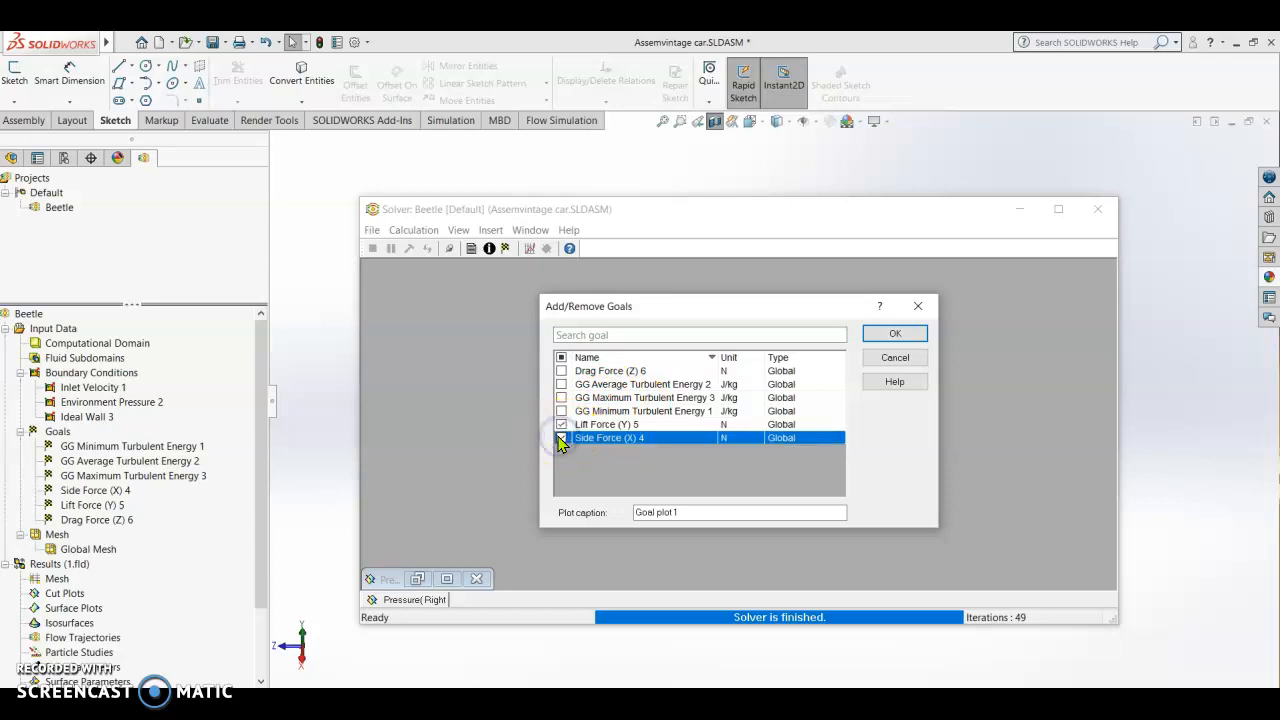
left_click(561, 371)
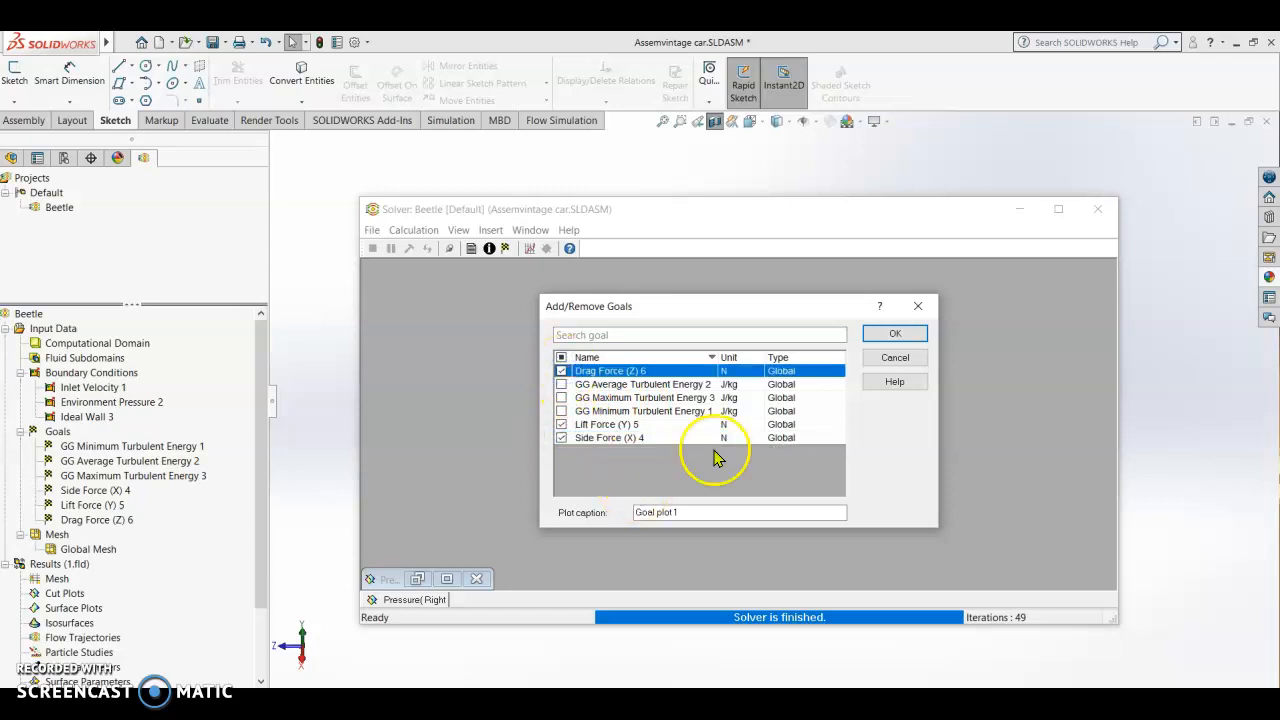
left_click(880, 334)
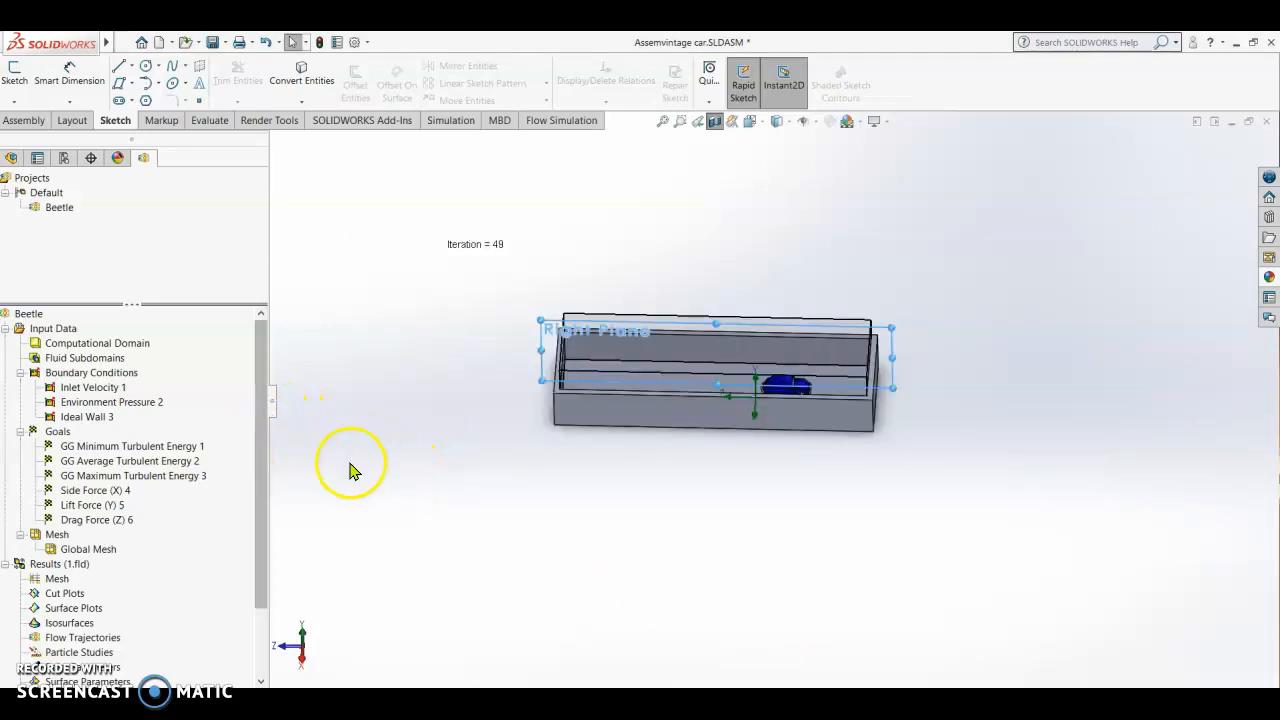
Step: Make the wind tunnel component transparent
scroll(392, 483, "down", 1)
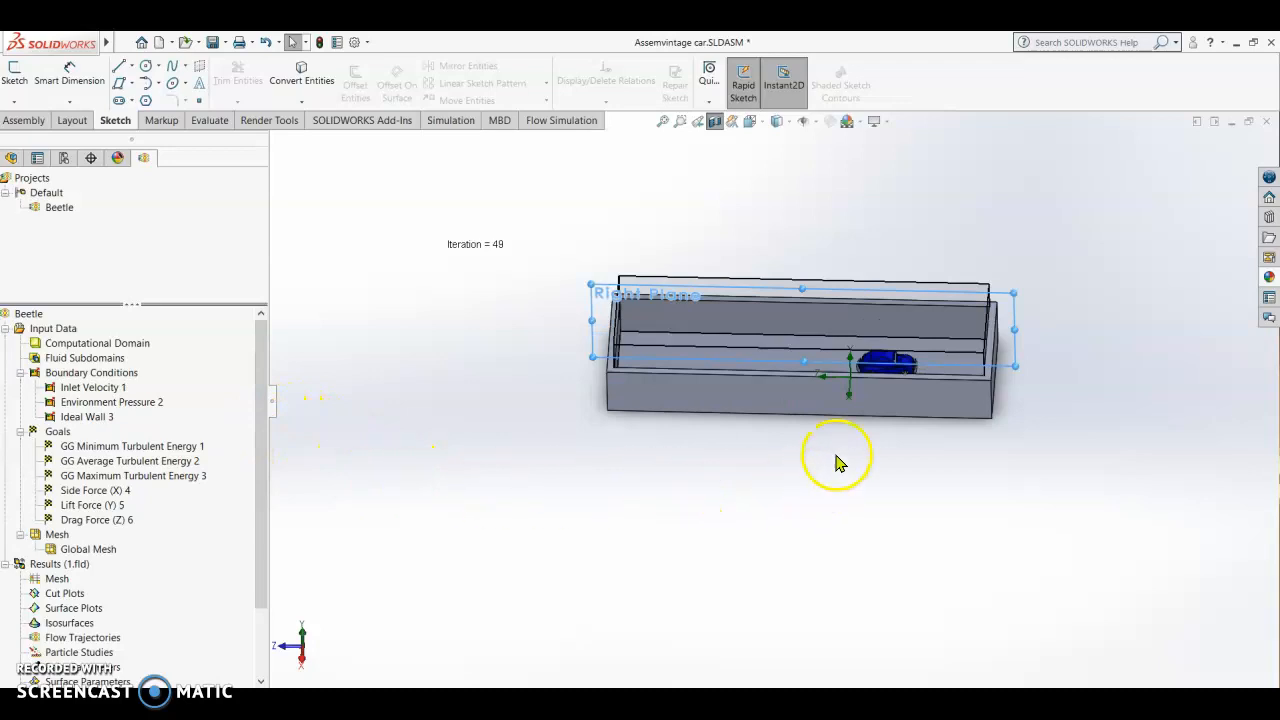
scroll(890, 425, "up", 1)
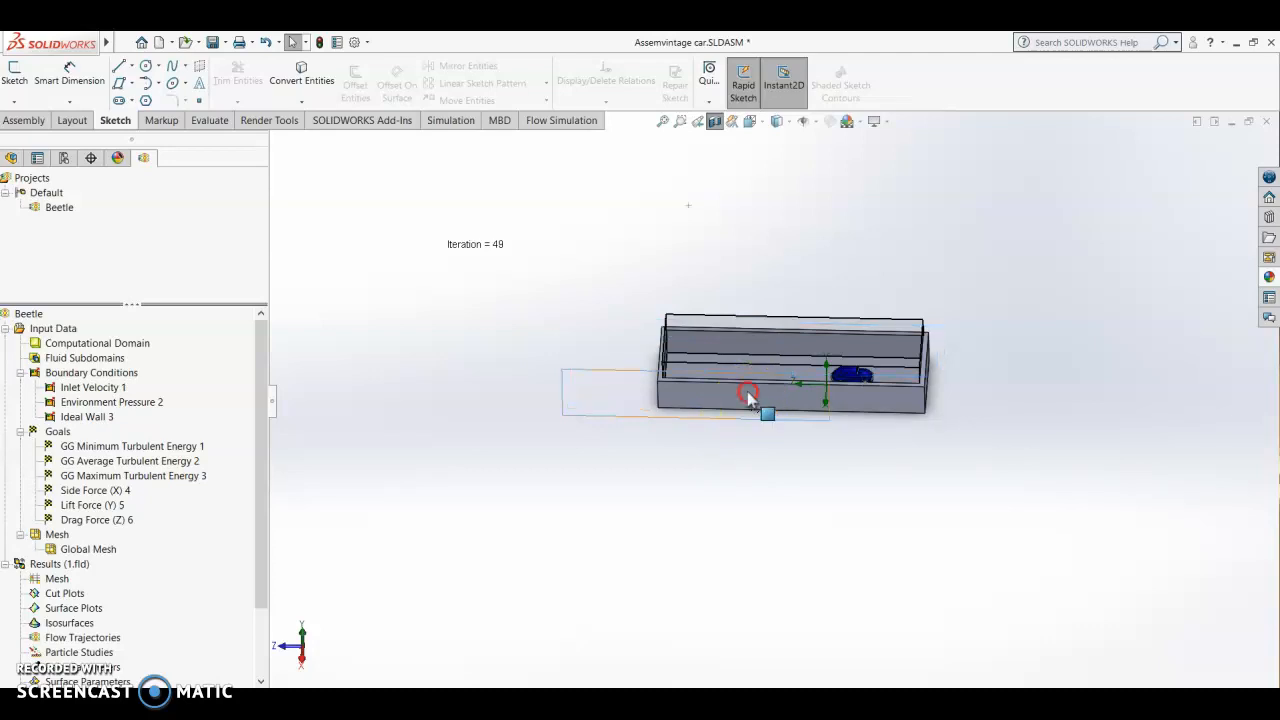
right_click(750, 398)
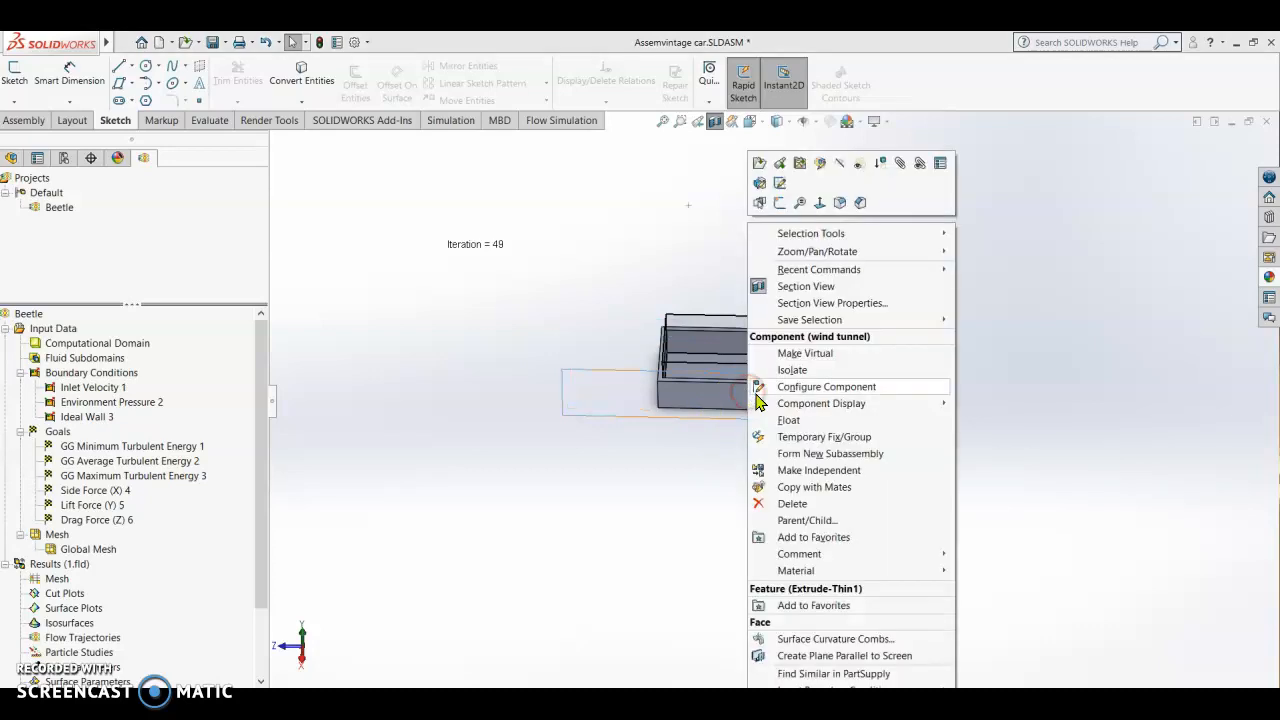
left_click(862, 166)
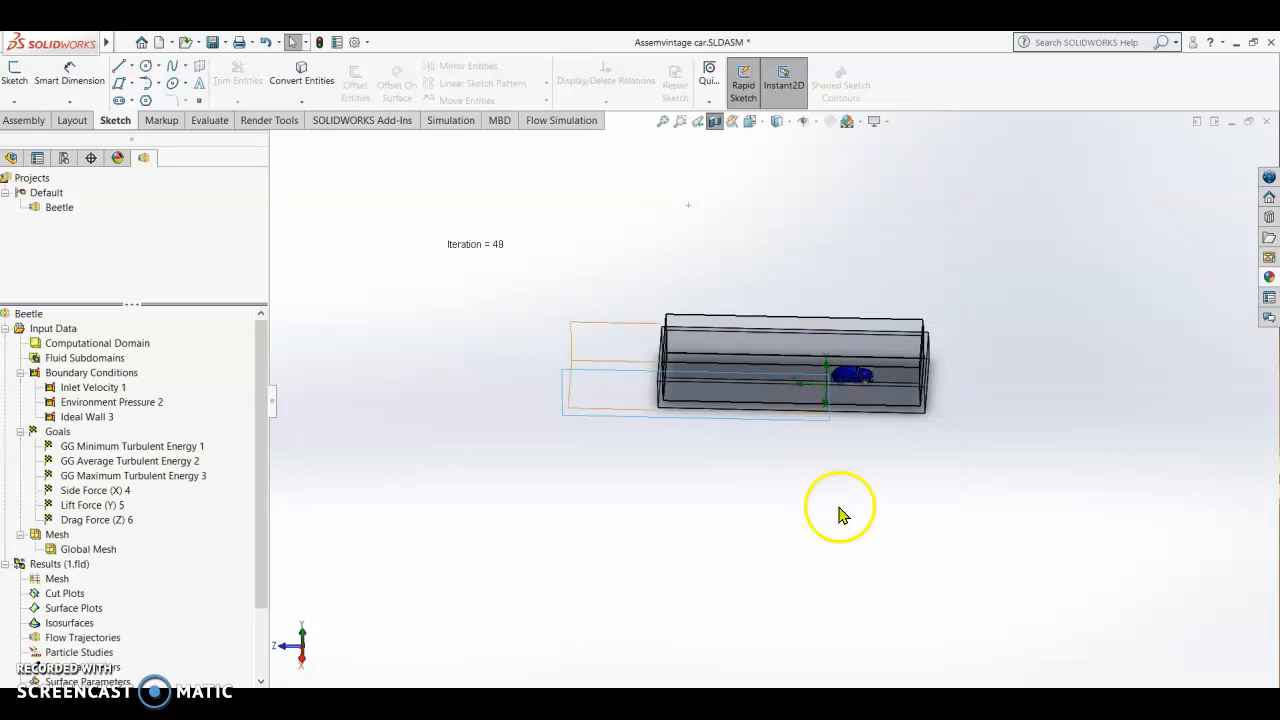
Step: Examine the car's underside and wheels inside the transparent wind tunnel
scroll(858, 466, "down", 3)
middle_click_drag(858, 463, 929, 306)
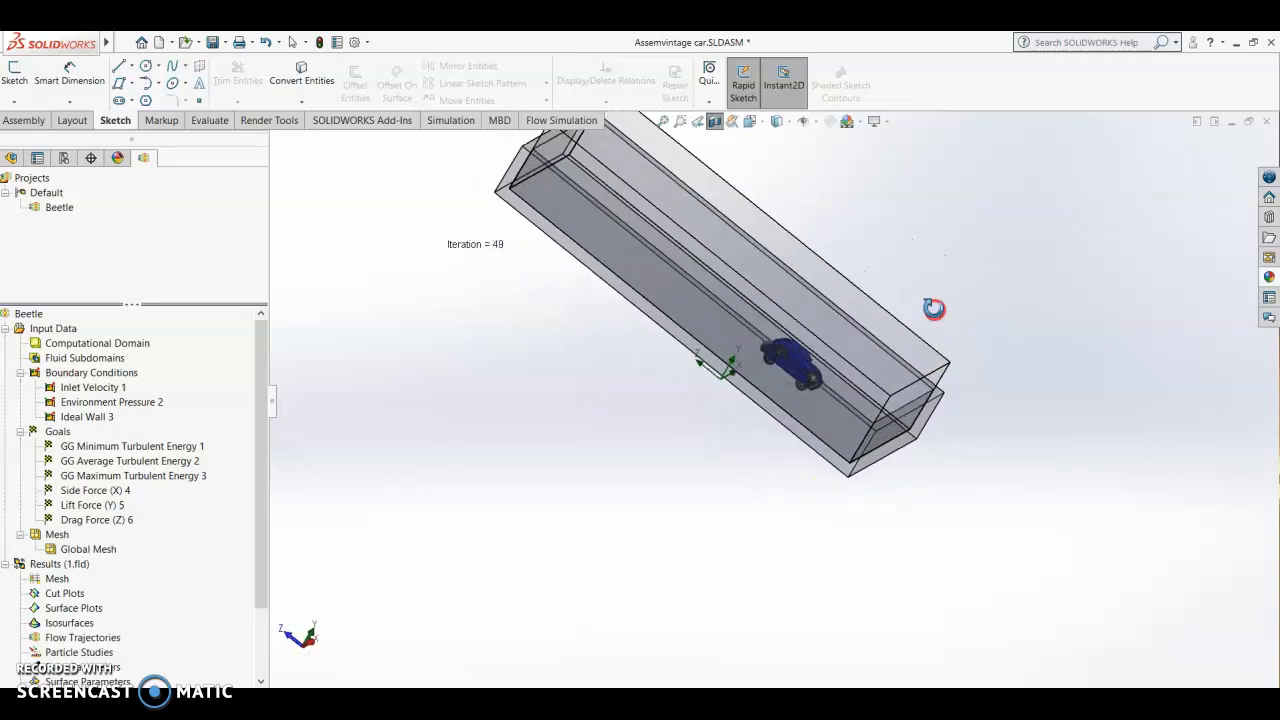
scroll(794, 365, "down", 5)
left_click(793, 412)
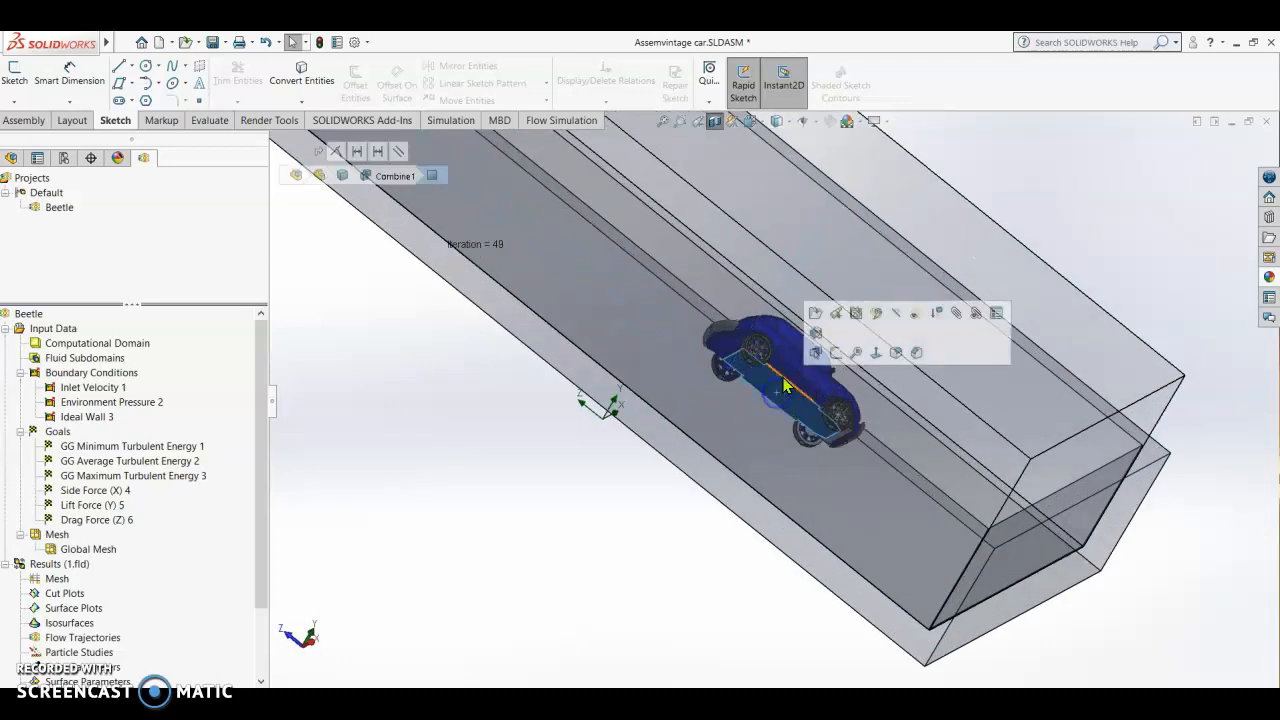
scroll(679, 533, "up", 3)
middle_click_drag(679, 533, 648, 513)
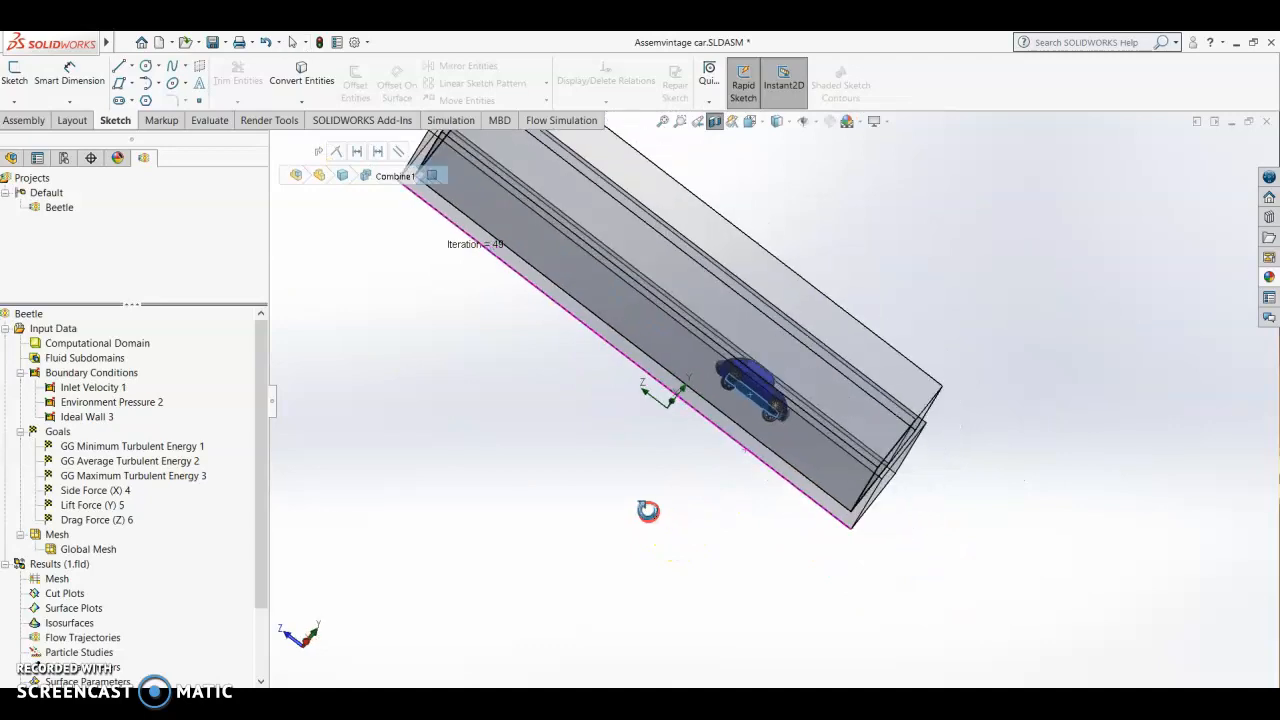
scroll(763, 400, "down", 8)
left_click(386, 591)
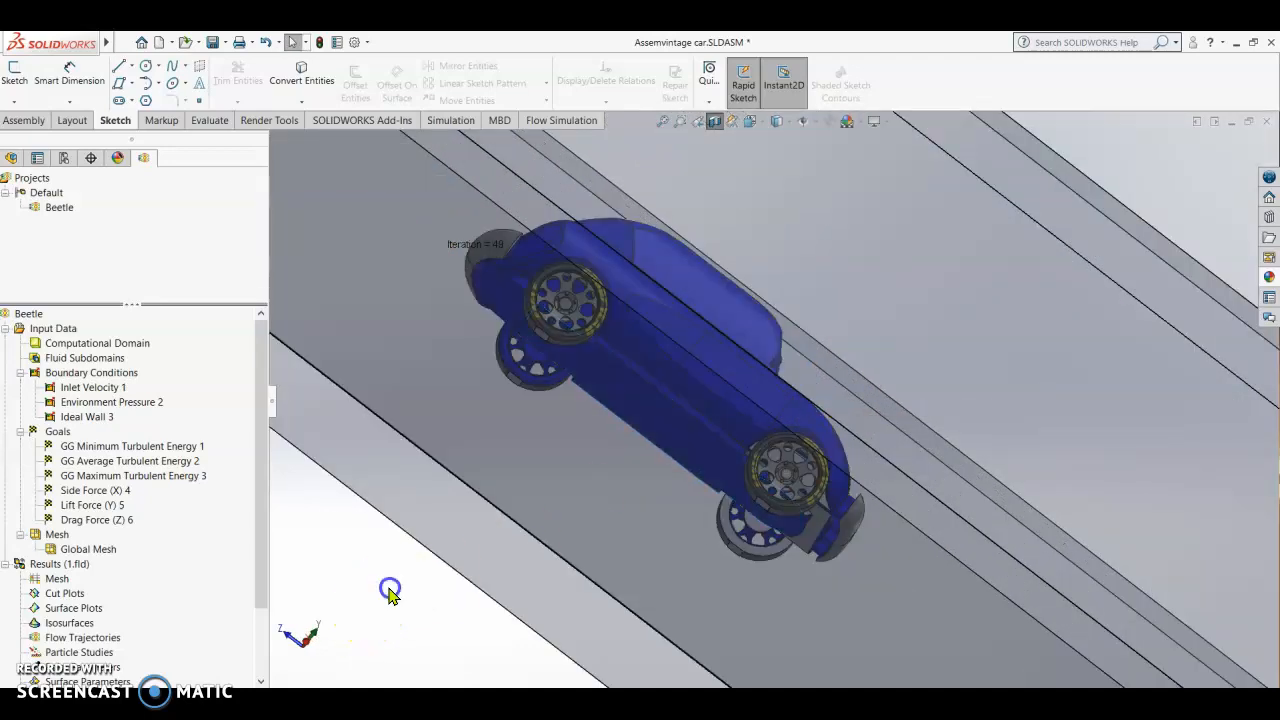
scroll(429, 586, "up", 3)
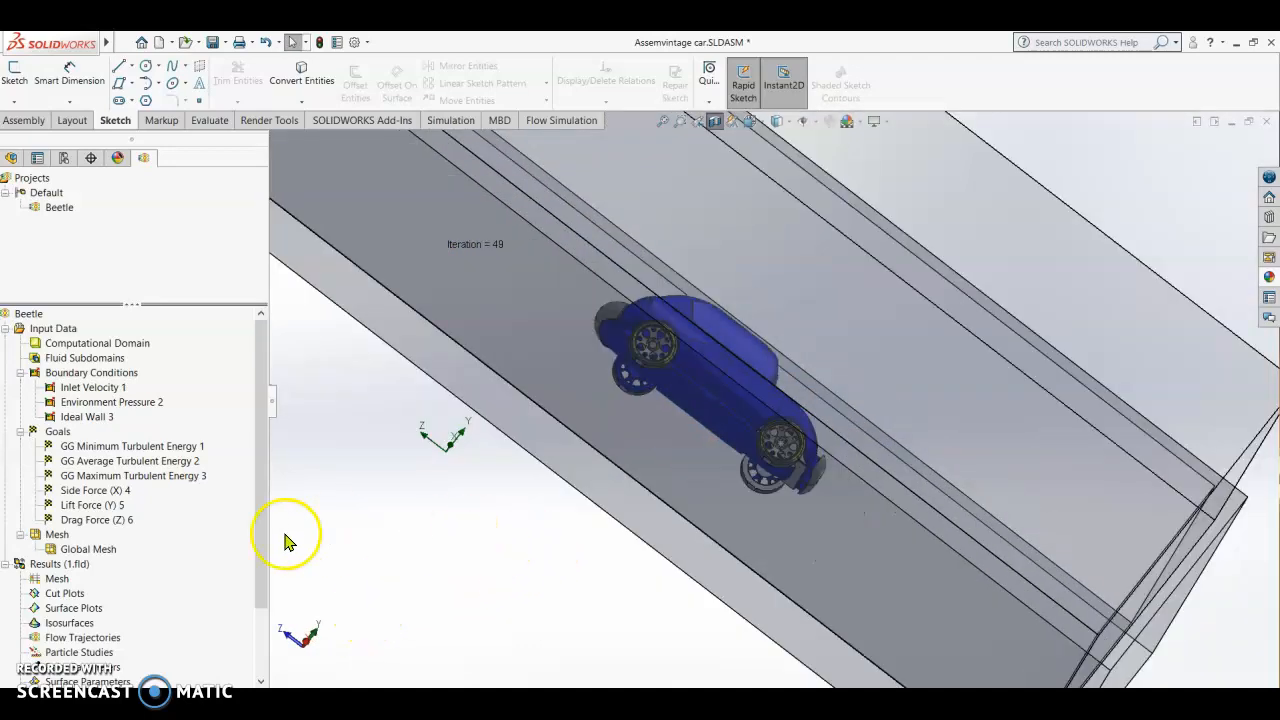
Step: Insert a Flow Trajectories plot drawn as Lines with Arrows with an arrow size of 0.1 m
left_click_drag(260, 545, 260, 608)
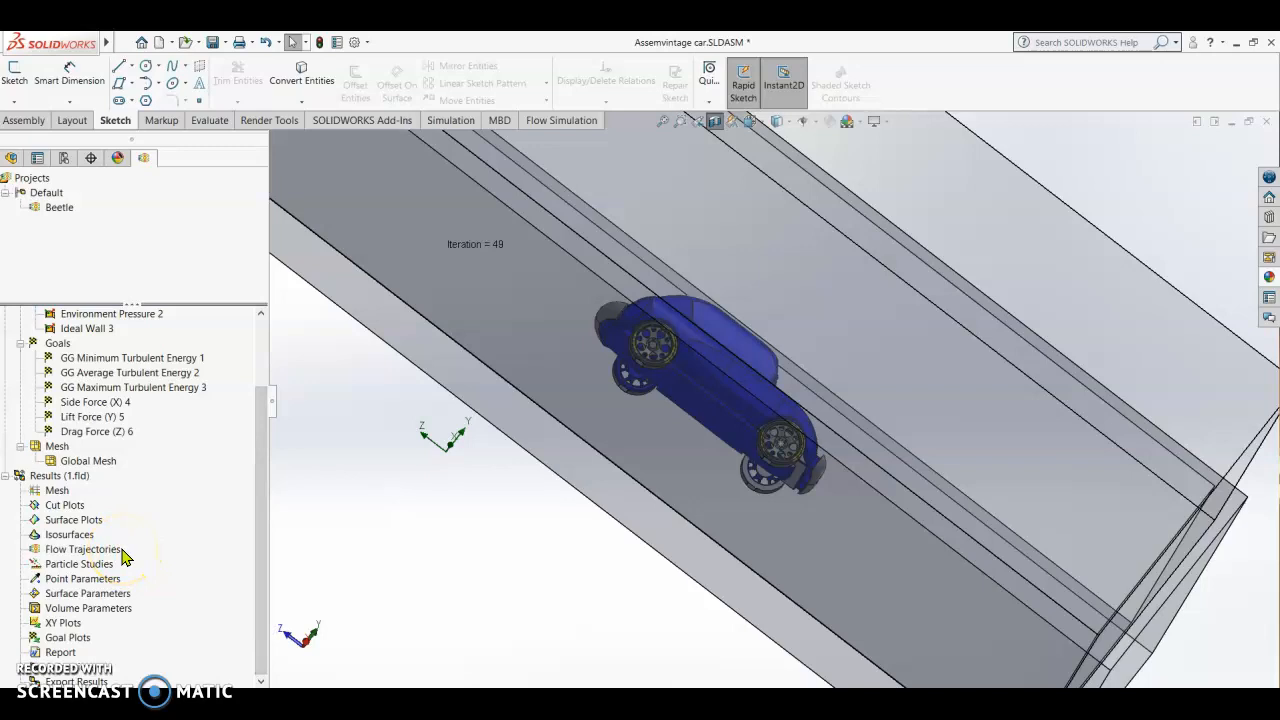
right_click(72, 549)
left_click(108, 558)
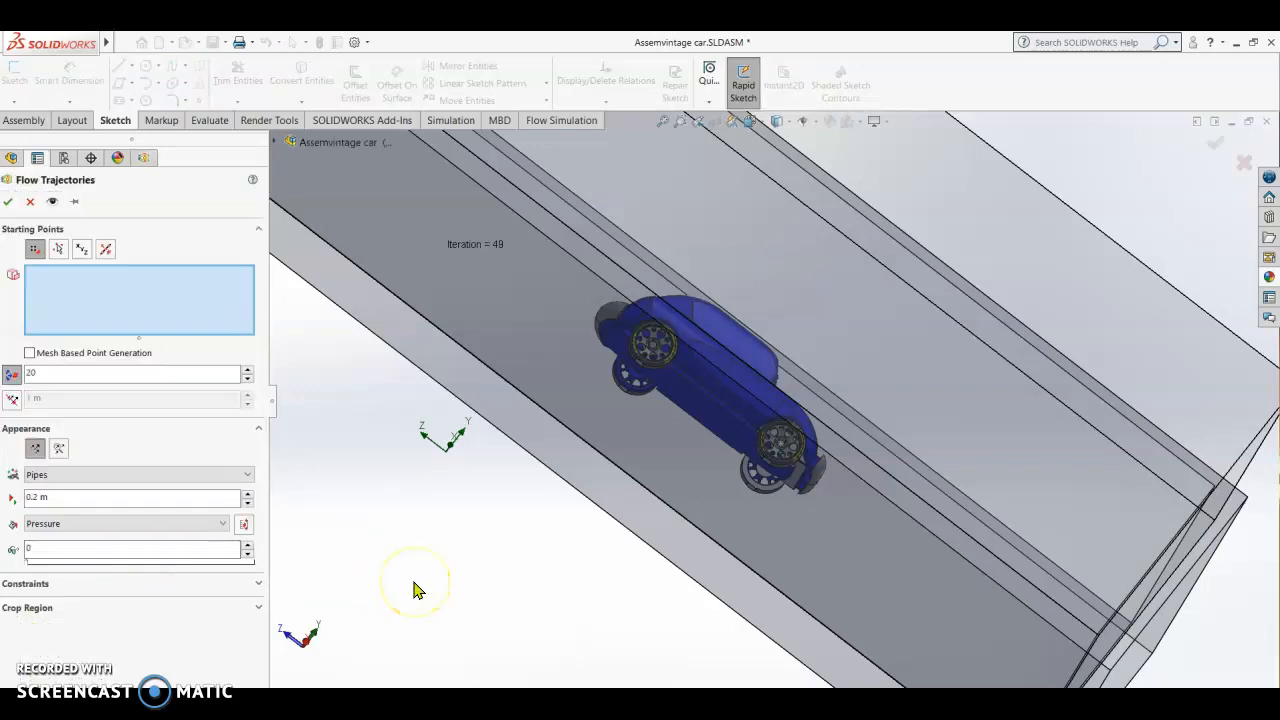
left_click(247, 480)
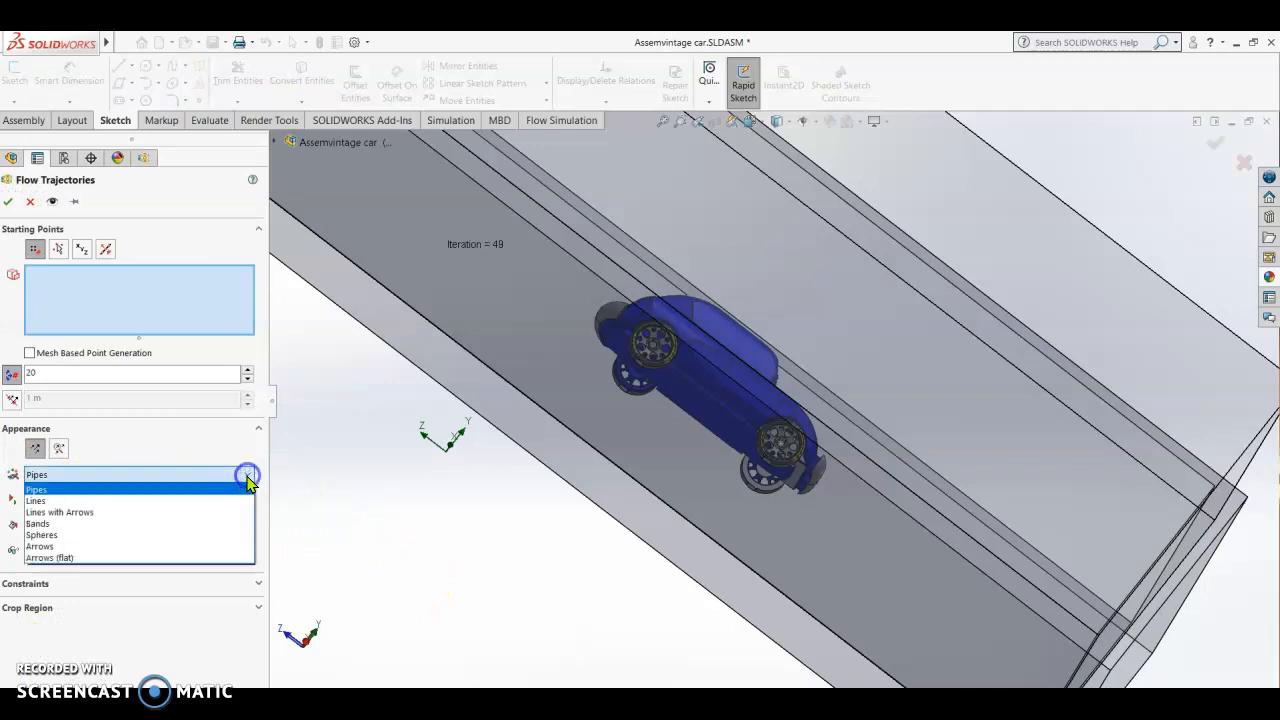
left_click(99, 513)
left_click(128, 549)
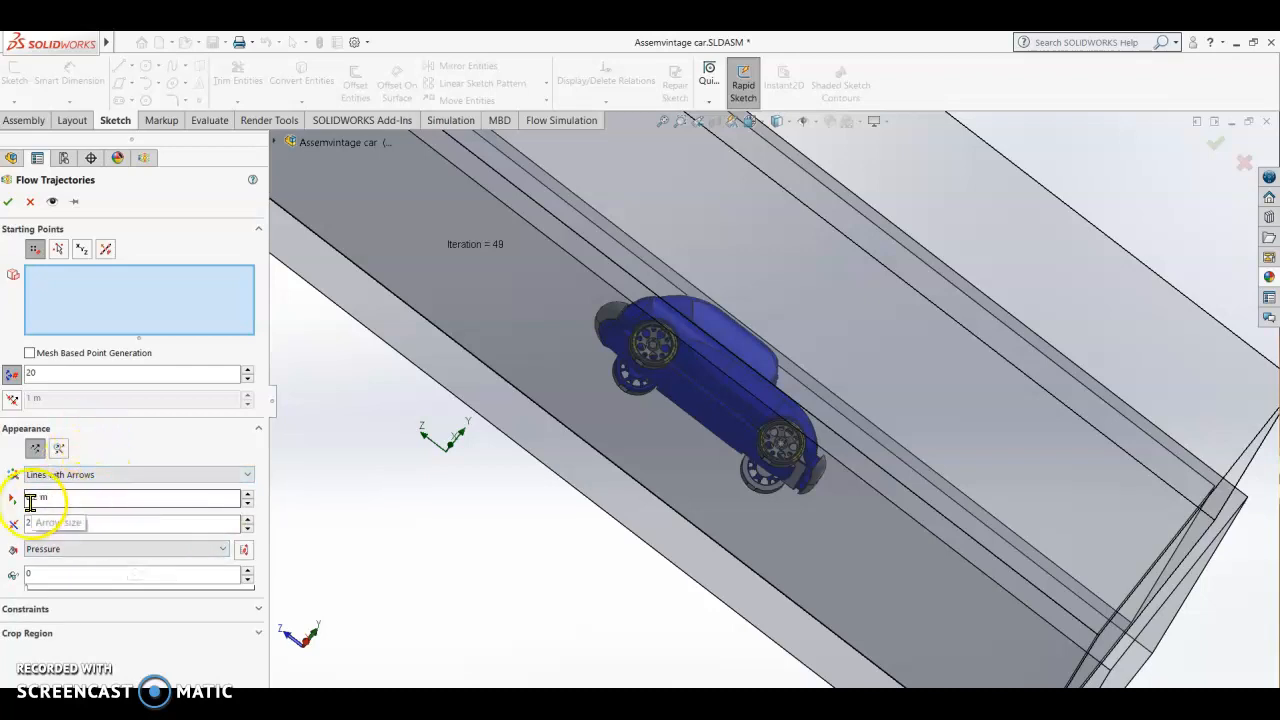
left_click(34, 496)
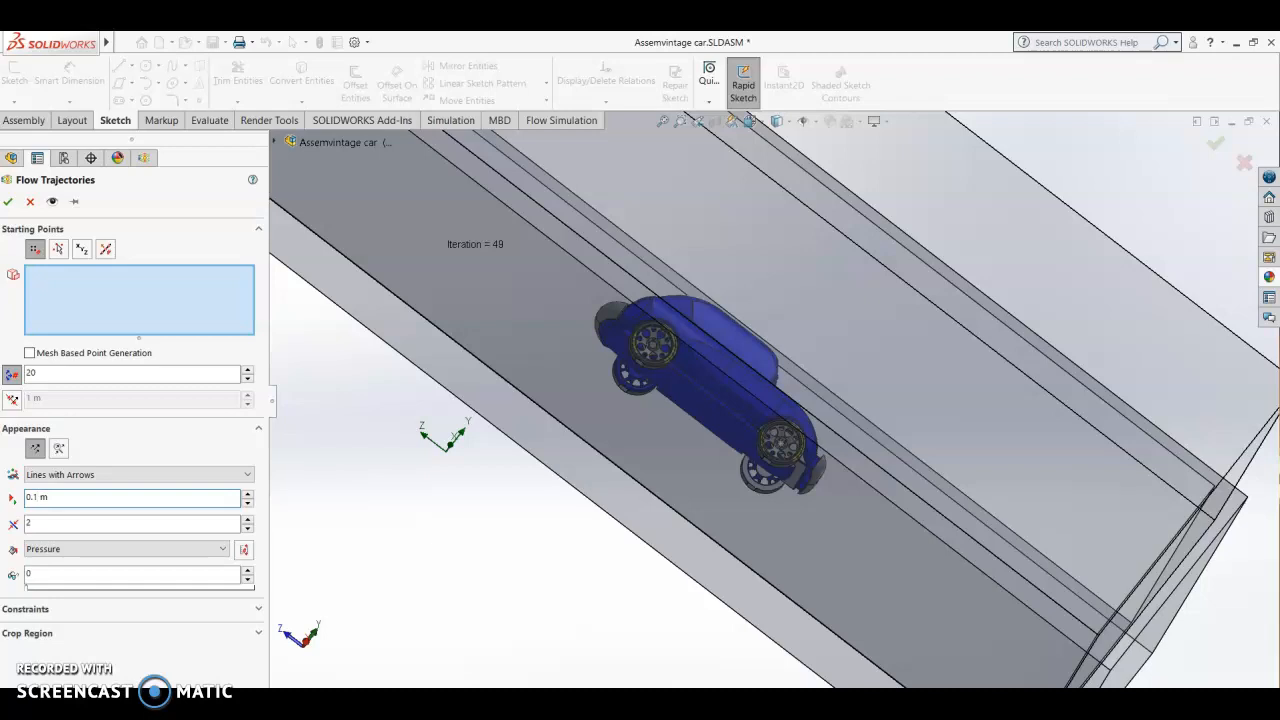
Step: Select the car's underside faces, including the floor panels and the narrow strip between them, as the trajectories' starting points
left_click(168, 297)
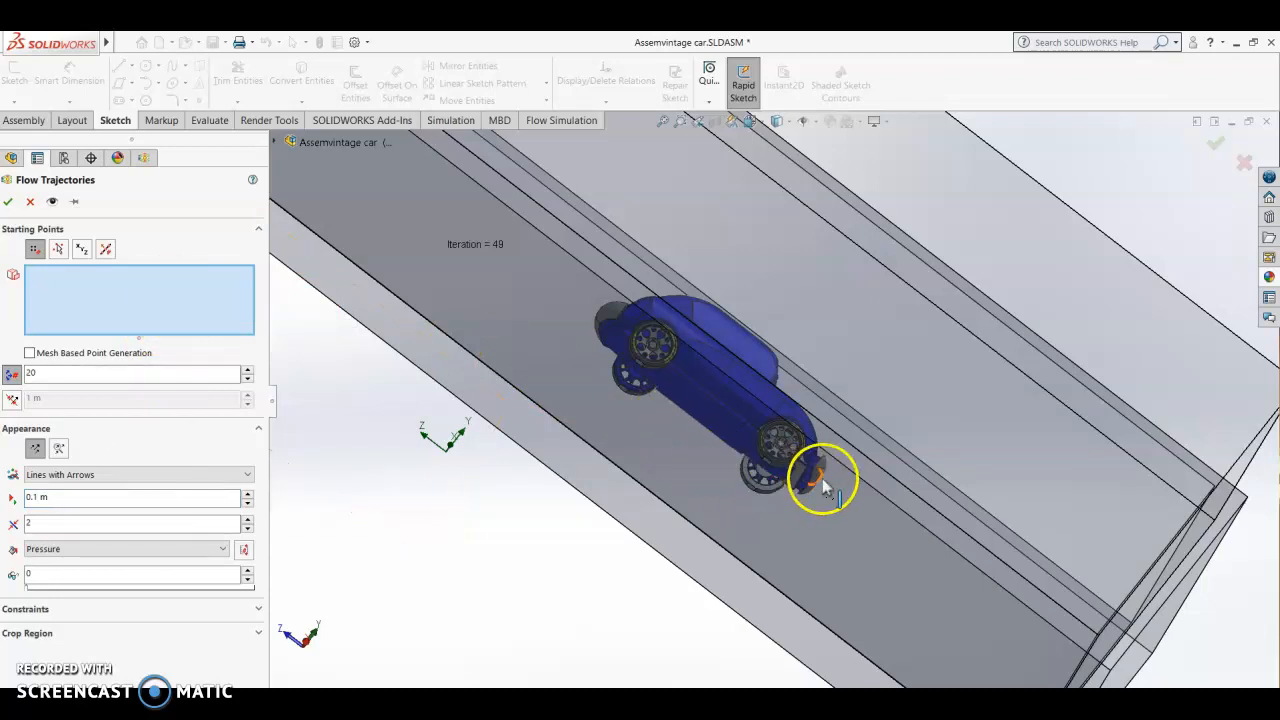
scroll(818, 484, "down", 3)
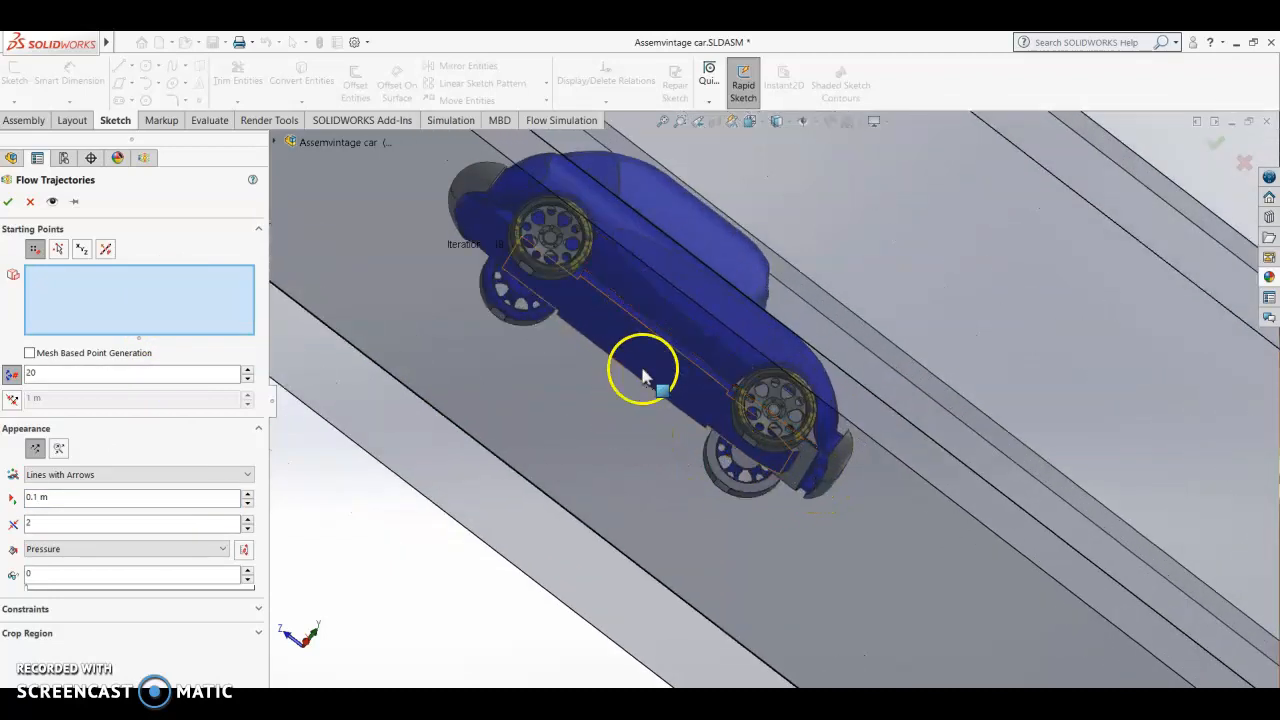
middle_click_drag(633, 393, 541, 355)
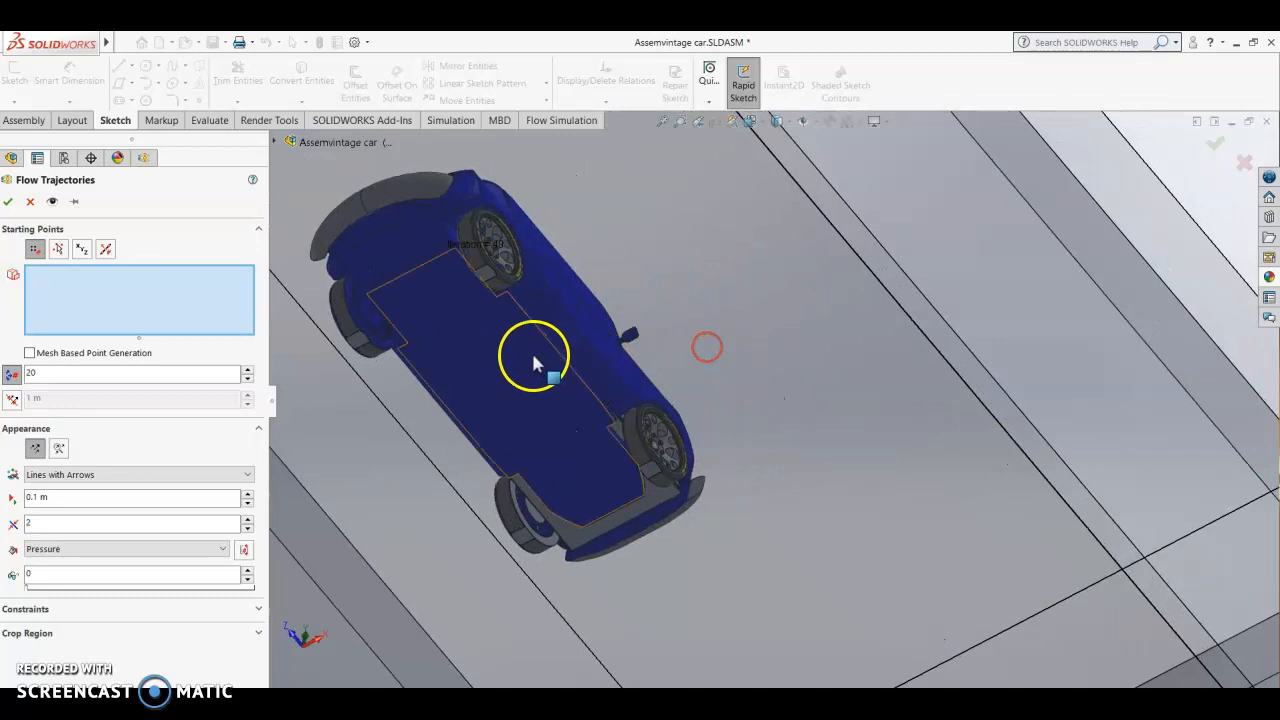
left_click(526, 358)
left_click(382, 225)
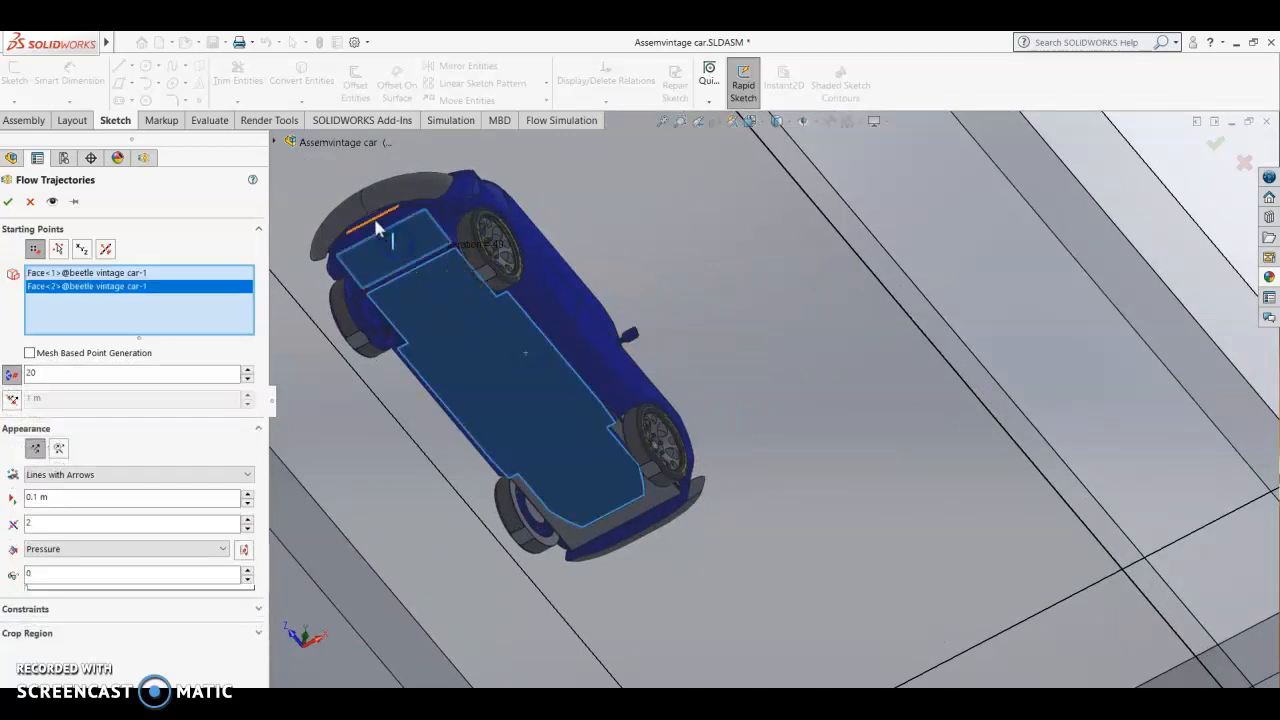
left_click(586, 535)
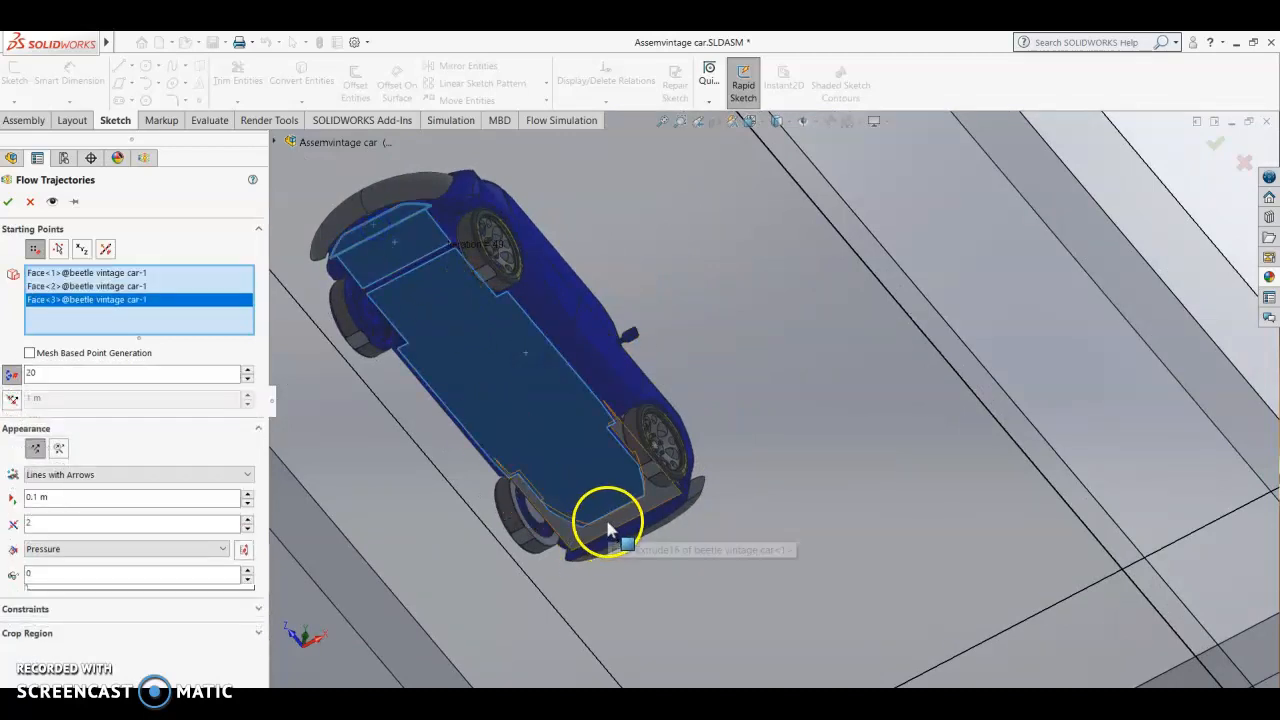
left_click(607, 527)
scroll(435, 305, "down", 5)
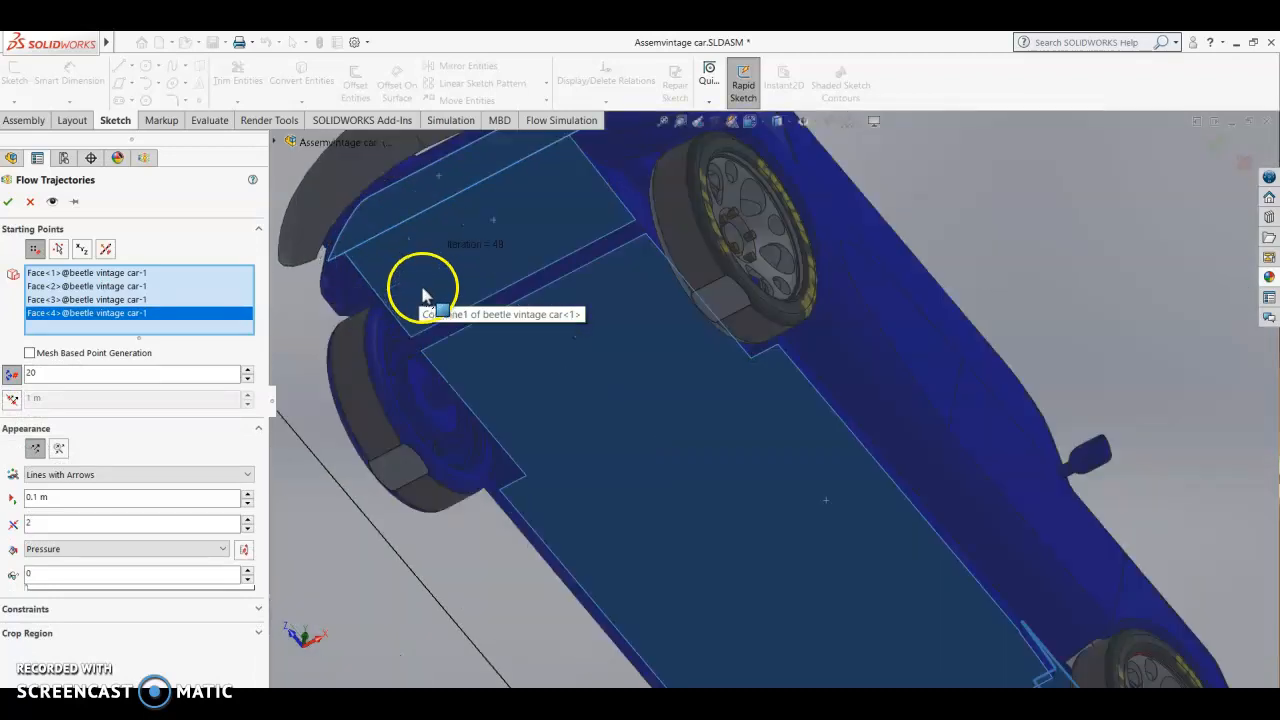
left_click(519, 300)
scroll(725, 590, "up", 5)
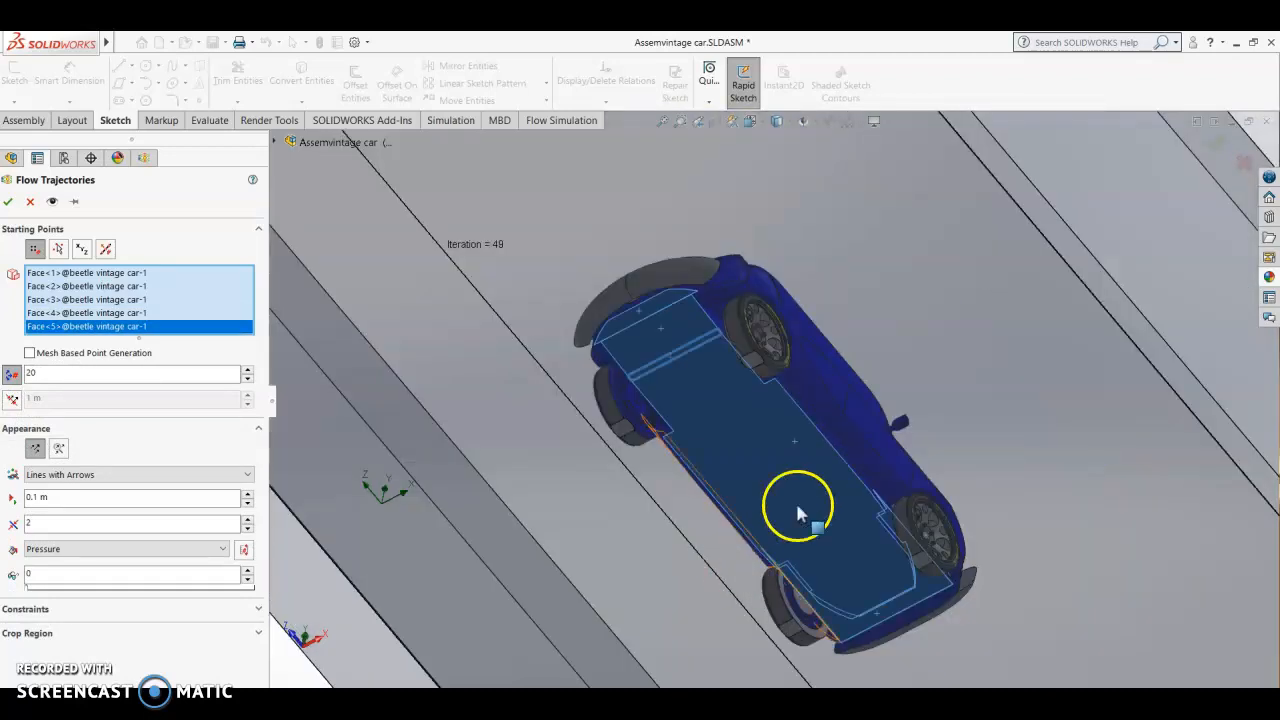
Step: Add the side body panels and rear fender faces on one side of the car to the starting points
left_click(819, 399)
middle_click_drag(1130, 458, 985, 390)
scroll(980, 388, "up", 1)
left_click(943, 375)
left_click(833, 283)
left_click(757, 290)
scroll(780, 285, "down", 3)
left_click(780, 309)
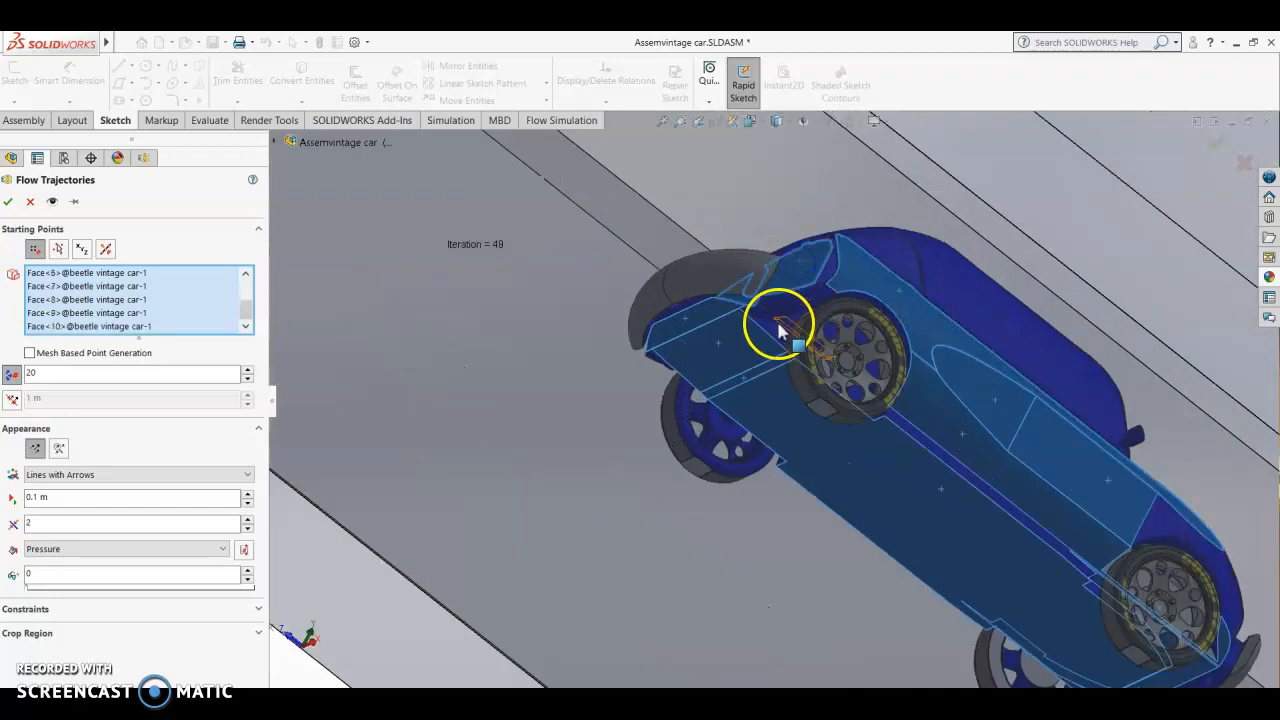
left_click(783, 310)
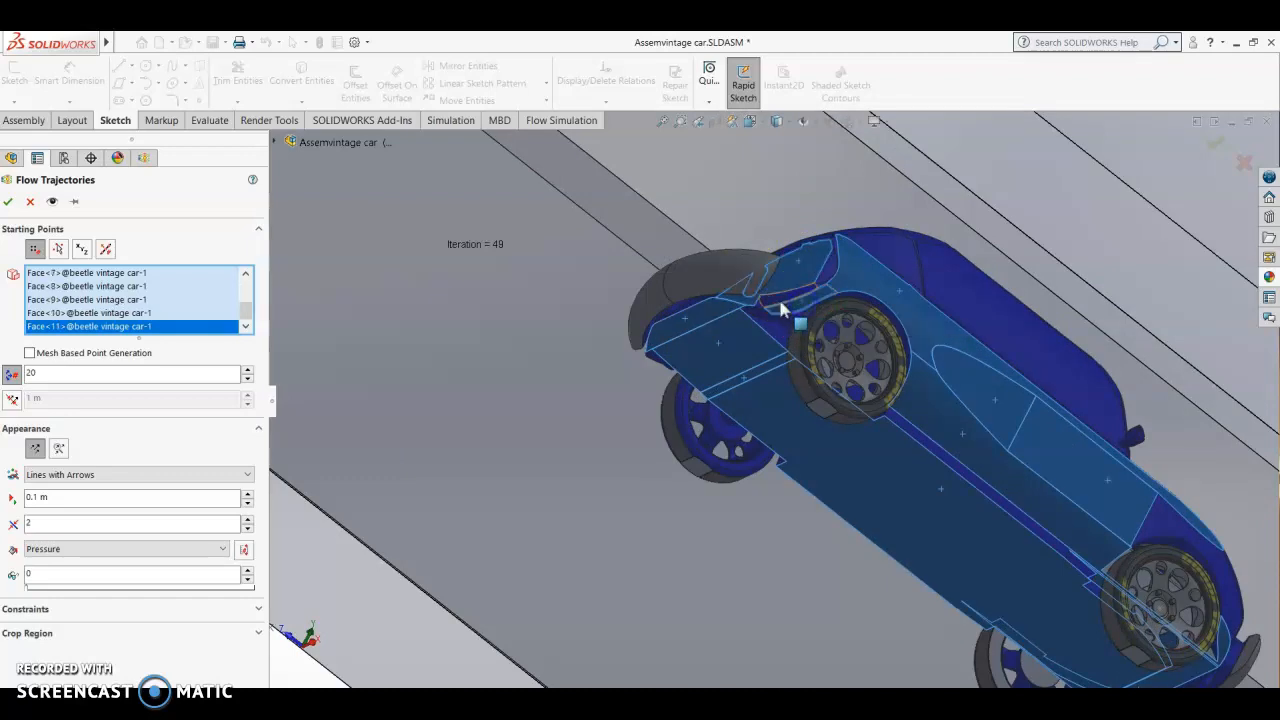
Step: Add the outer tyre faces of the rear wheel on the same side to the starting points
scroll(858, 322, "down", 3)
left_click(806, 318)
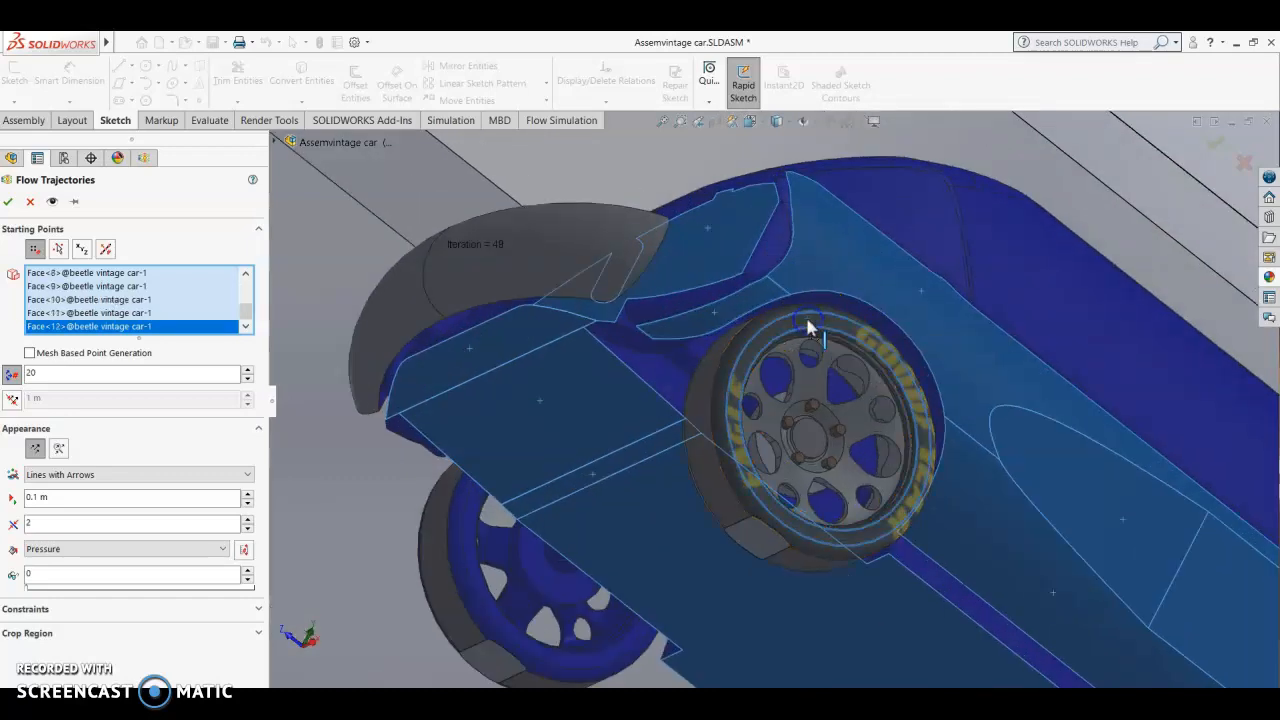
left_click(738, 343)
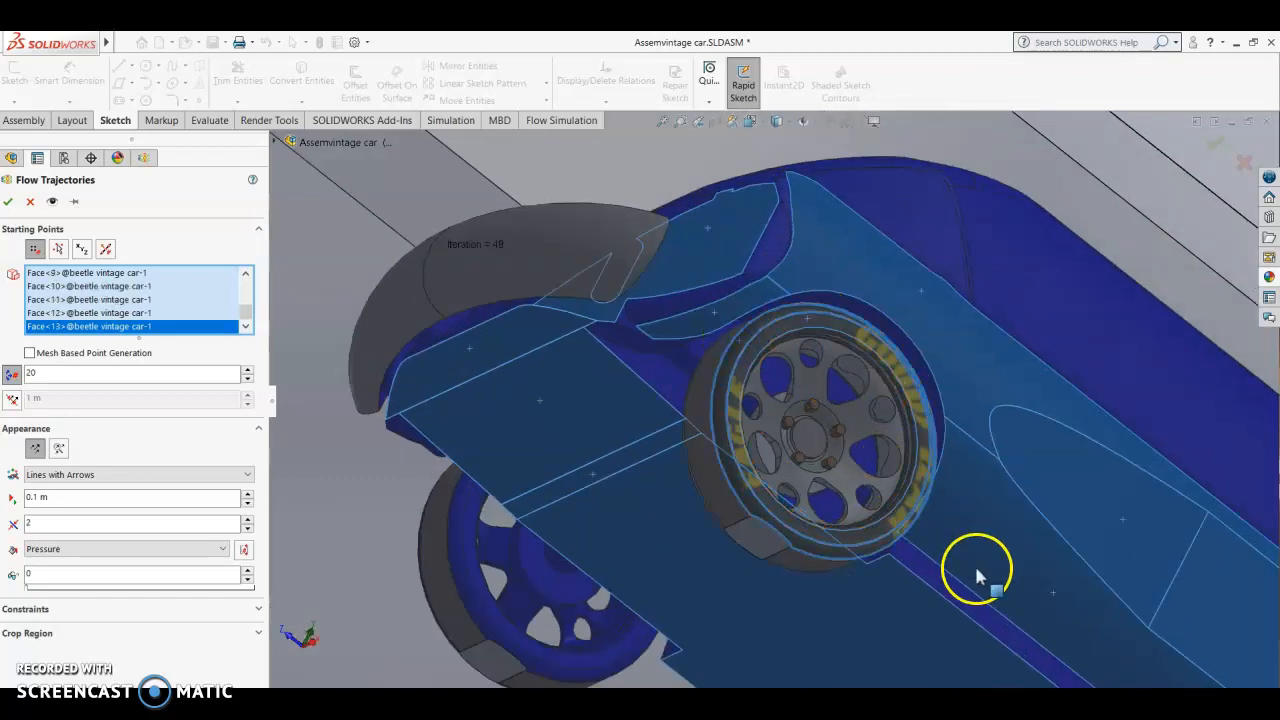
Step: Add the front fender, the upper body side and the front wheel's outer tyre faces to the starting points
scroll(975, 520, "up", 5)
scroll(985, 515, "down", 5)
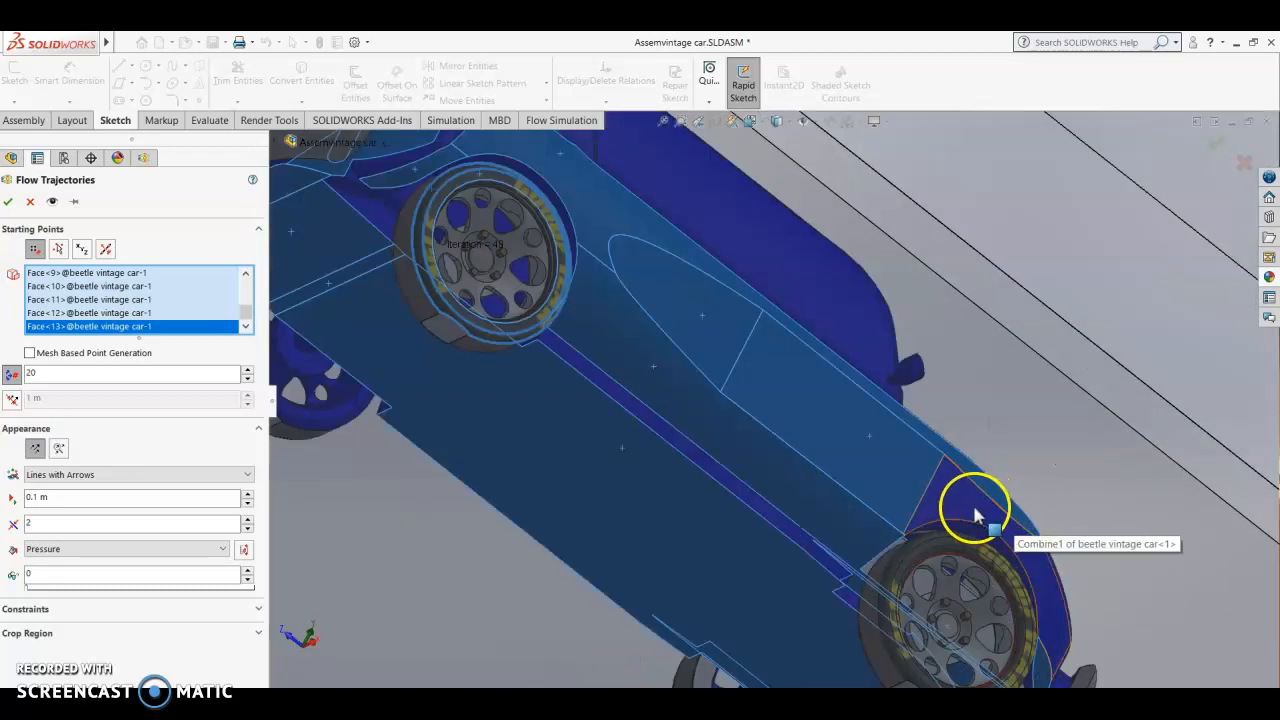
left_click(962, 508)
left_click(829, 329)
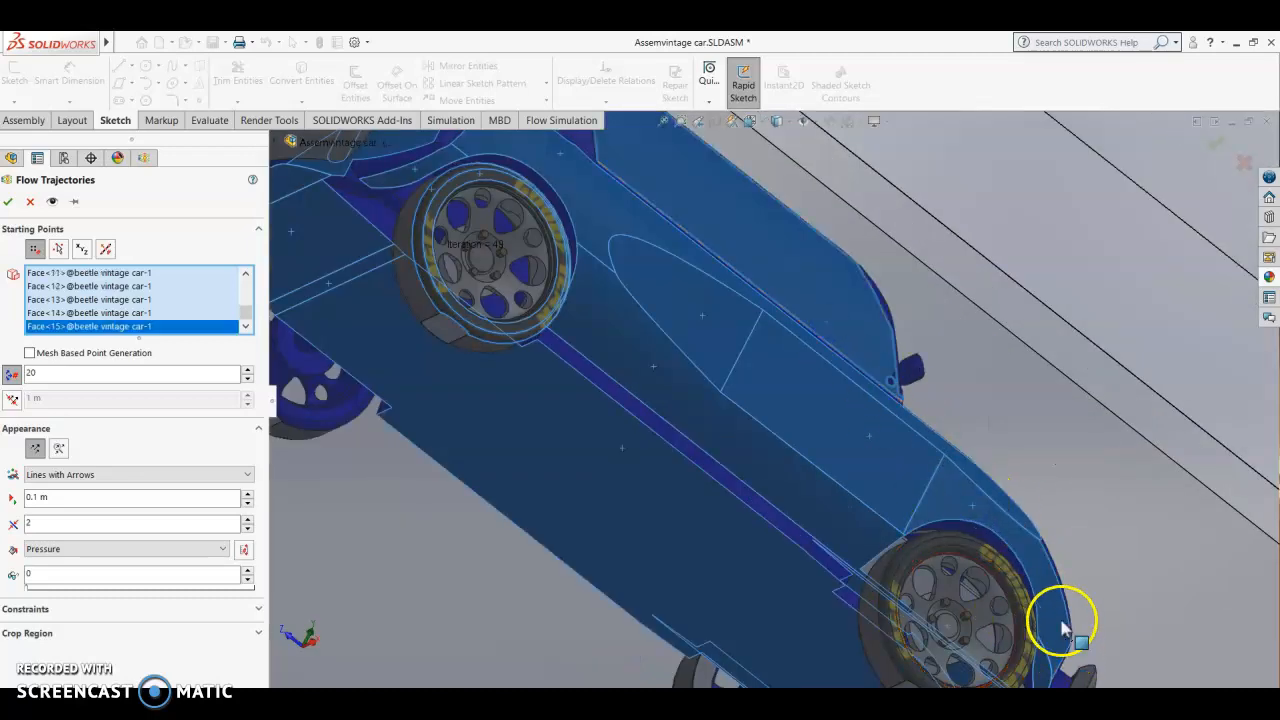
scroll(956, 538, "down", 3)
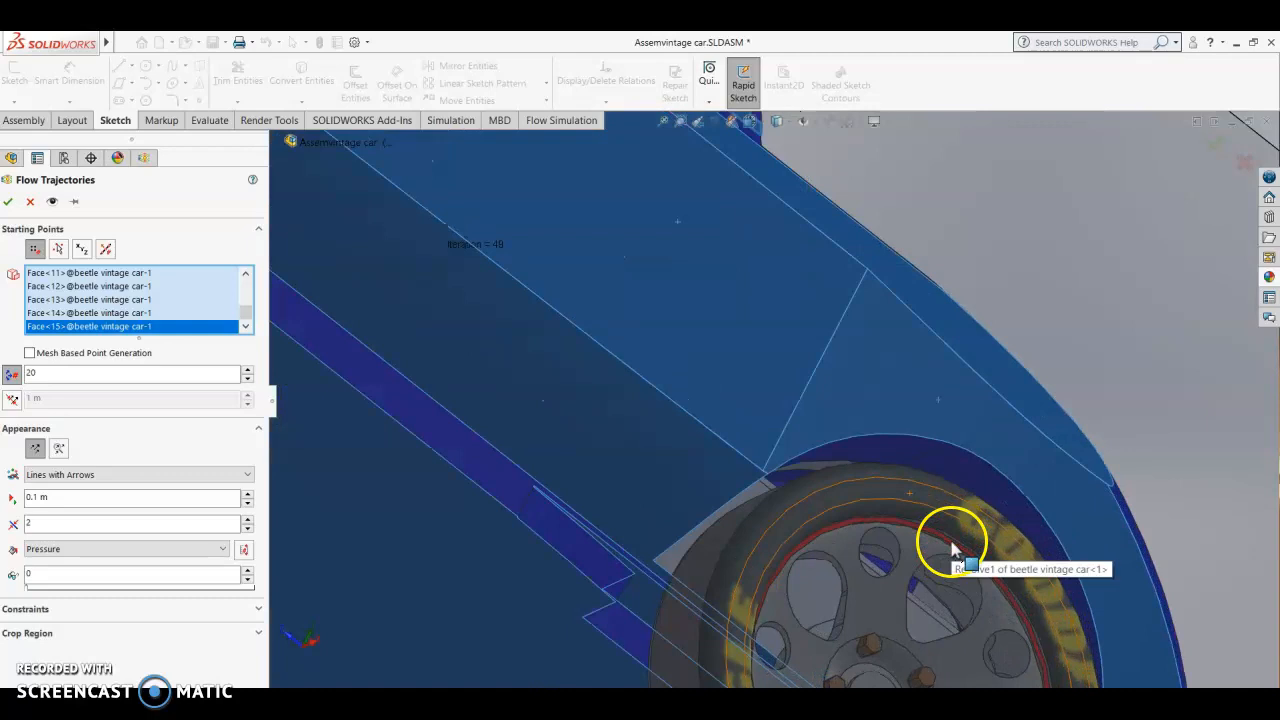
left_click(876, 472)
left_click(1029, 502)
scroll(1147, 425, "up", 5)
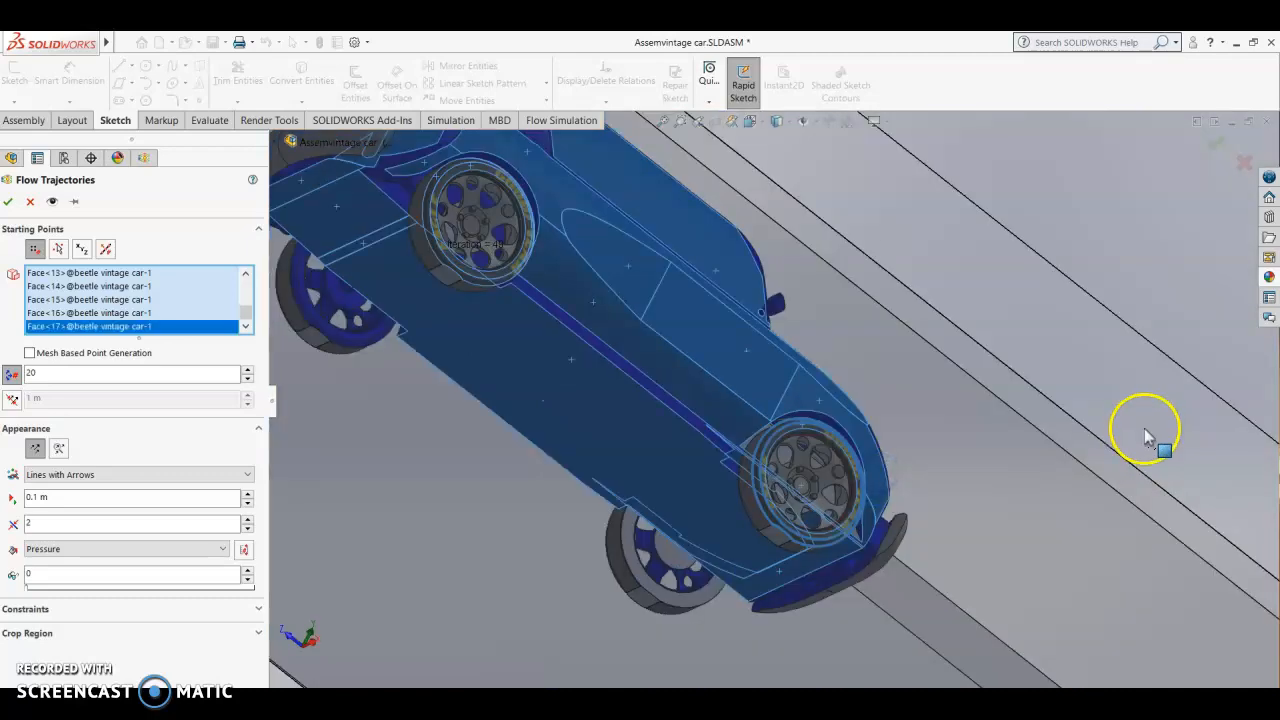
Step: Add the near-side fender top and the main hood faces at the car's front to the starting points
scroll(1147, 425, "up", 3)
middle_click_drag(1009, 566, 1122, 455)
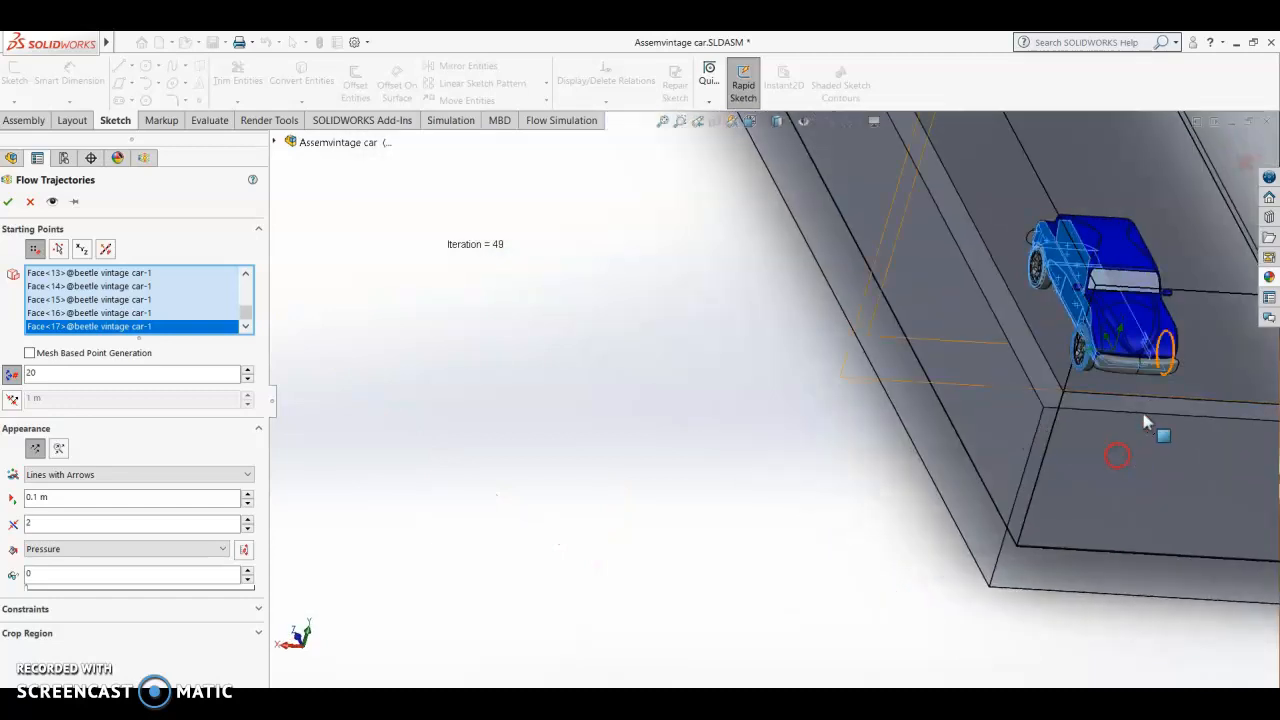
scroll(1171, 300, "down", 8)
left_click(440, 527)
left_click(412, 558)
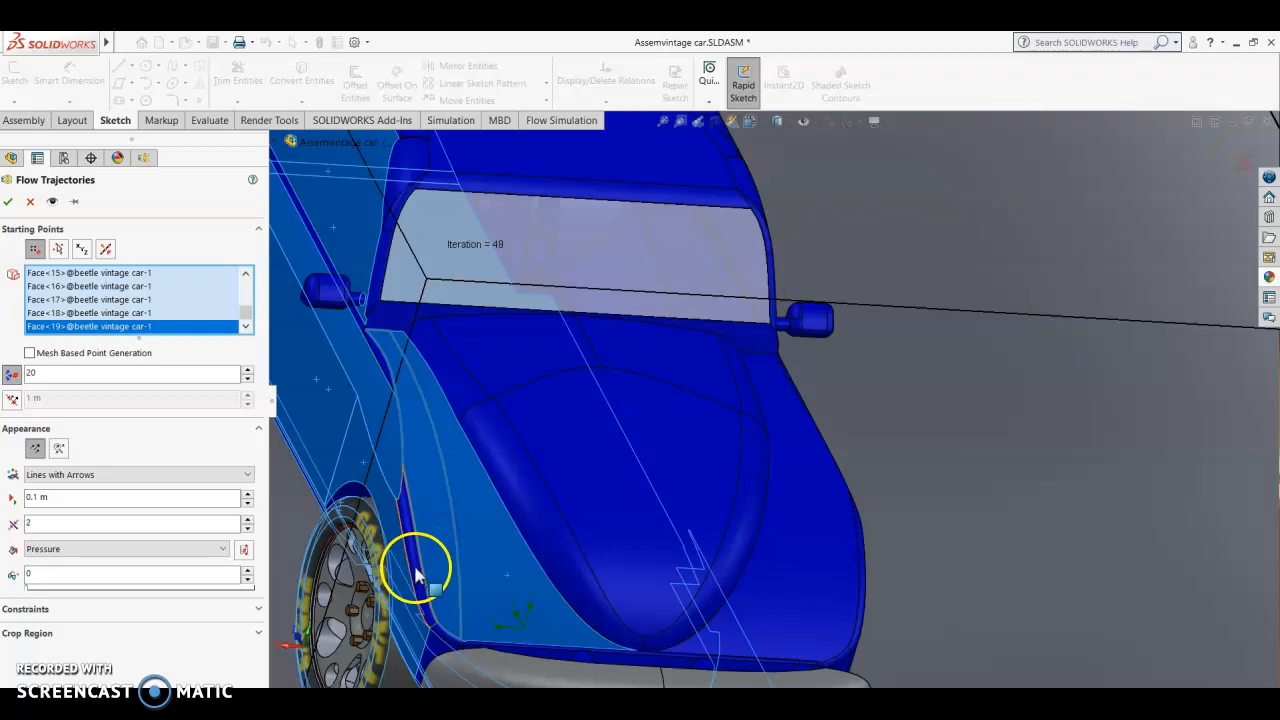
left_click(563, 533)
left_click(705, 368)
left_click(631, 349)
left_click(450, 382)
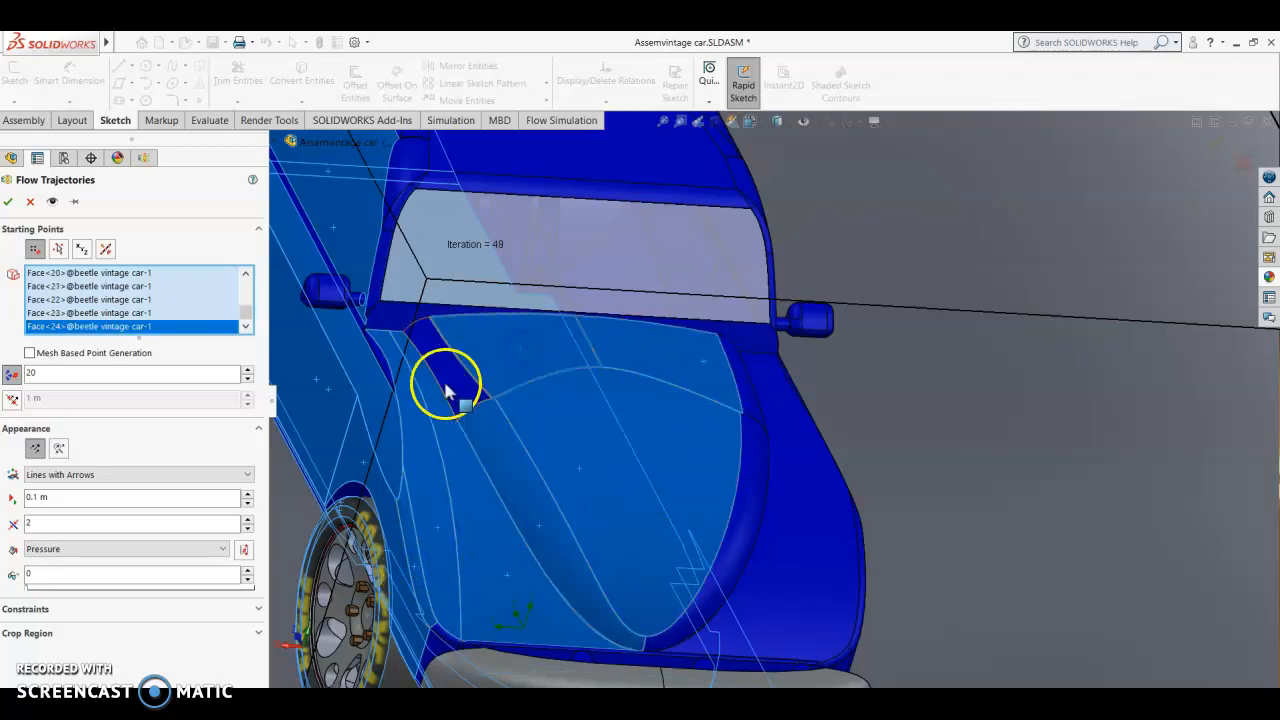
Step: Add the cowl below the windshield and the far-side hood edge and fender faces to the starting points
left_click(374, 321)
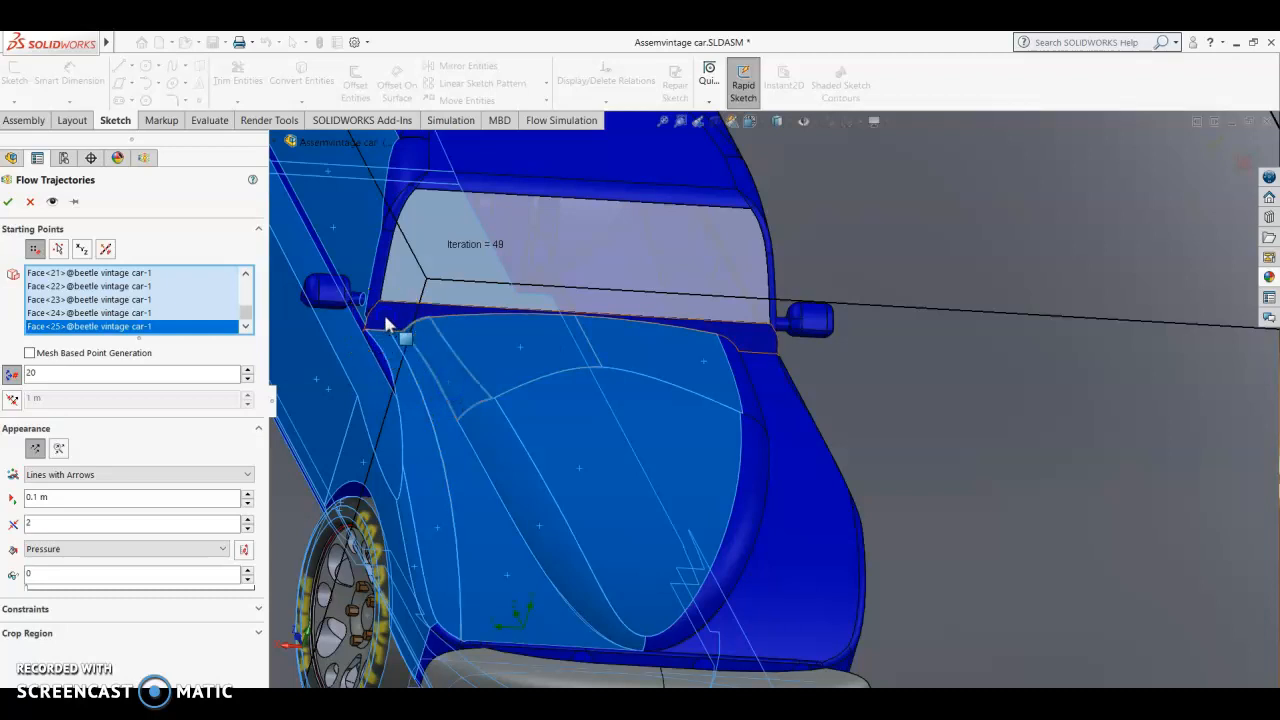
left_click(725, 385)
left_click(745, 400)
left_click(791, 509)
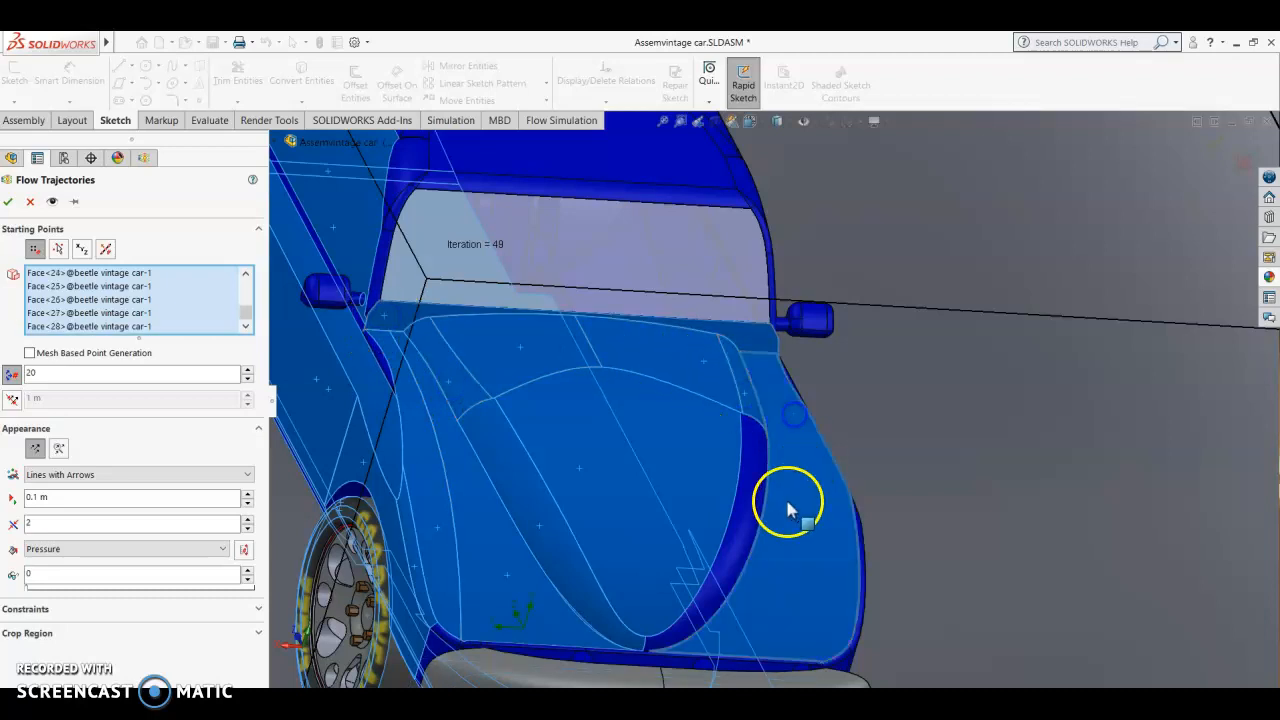
left_click(751, 526)
Step: Add the narrow front faces between hood and bumper and the far fender's outer edge to the starting points
left_click(628, 665)
left_click(560, 662)
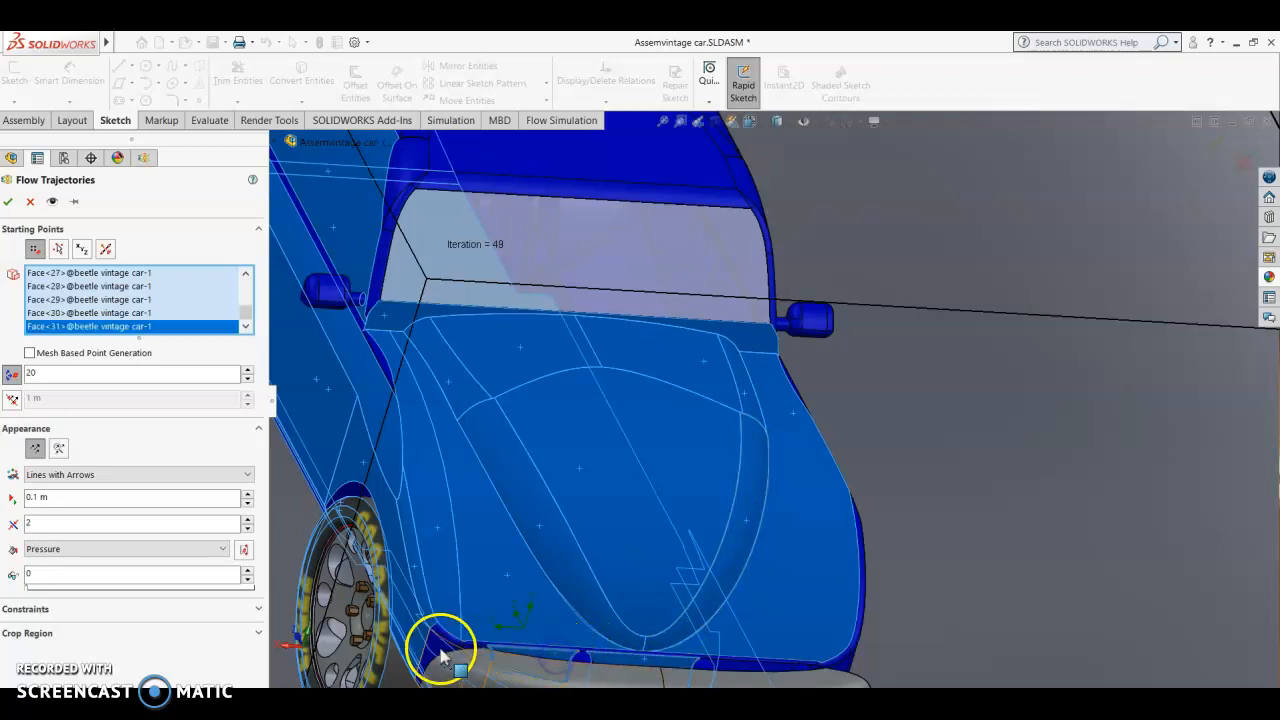
left_click(823, 665)
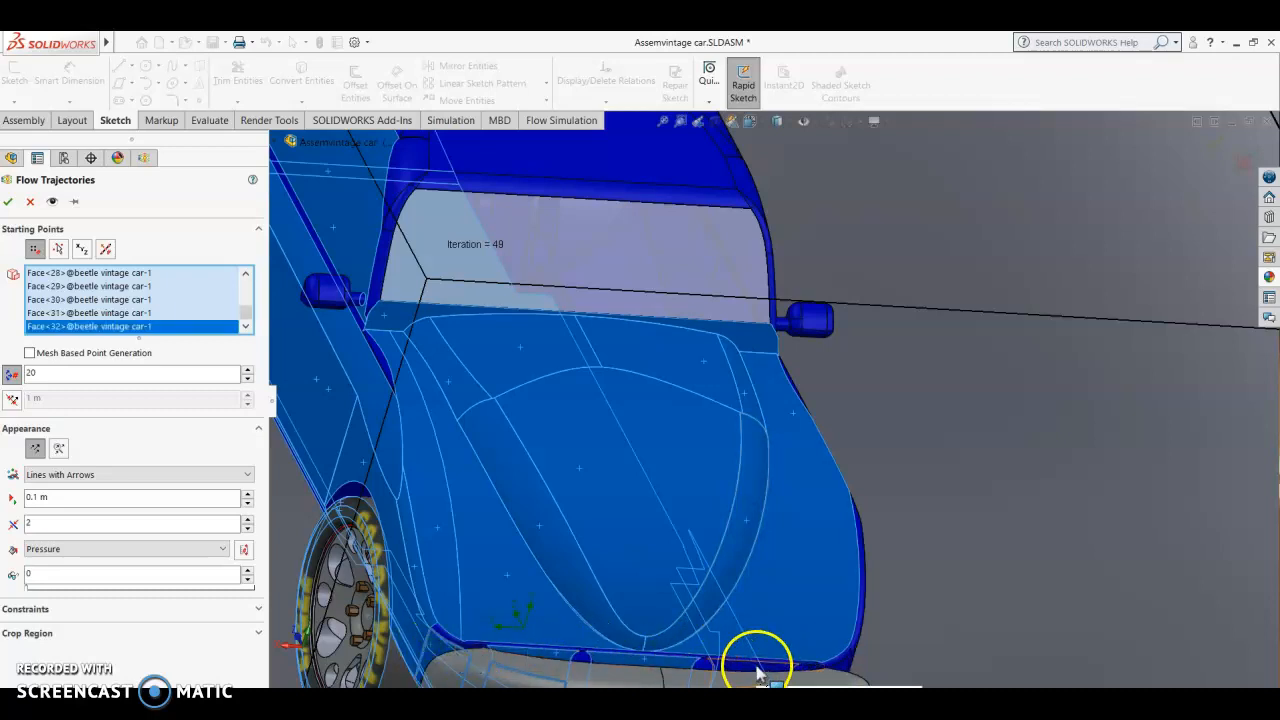
left_click(858, 655)
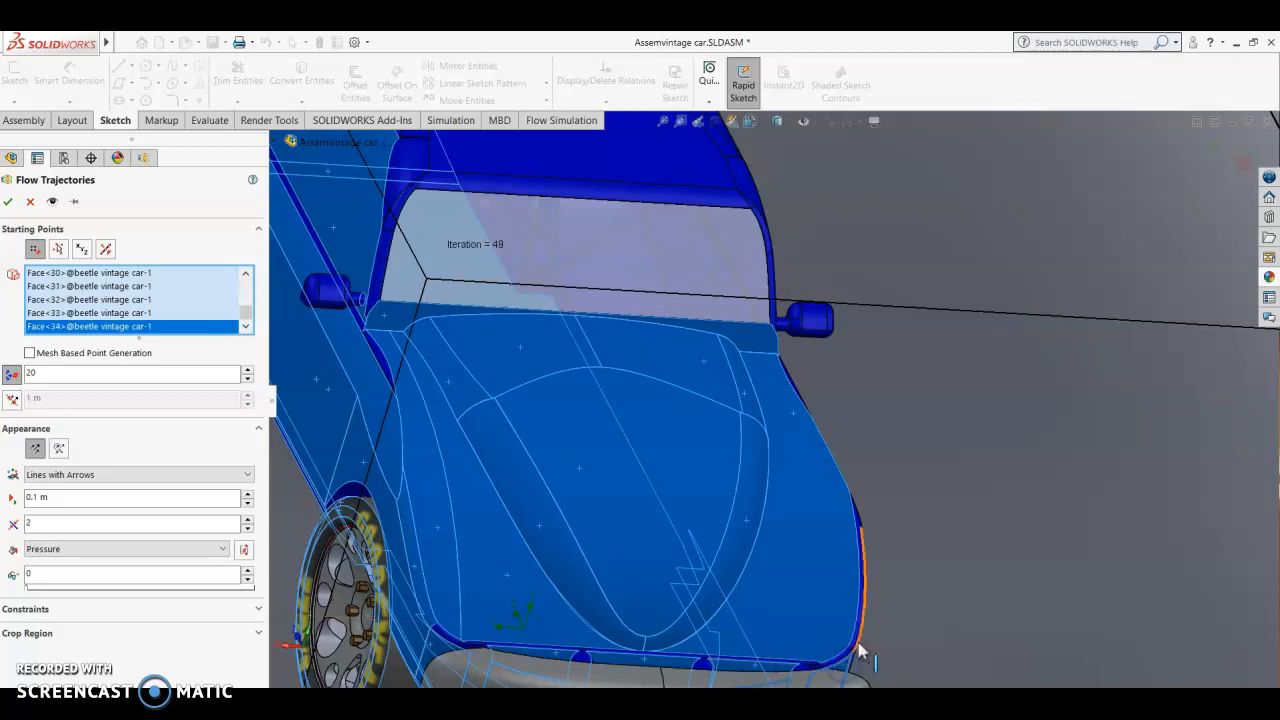
left_click(858, 640)
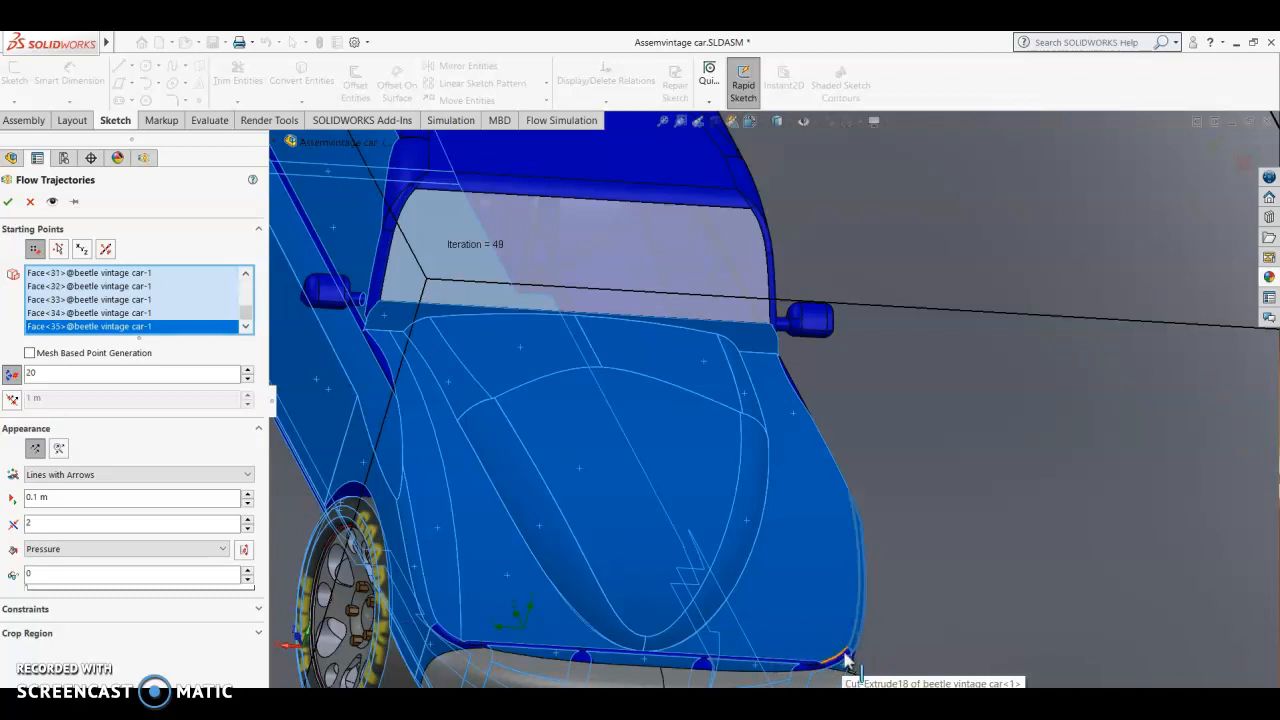
Step: Add all visible faces of the near-side mirror housing, including its rounded corners, to the starting points
scroll(845, 369, "up", 5)
scroll(614, 364, "down", 9)
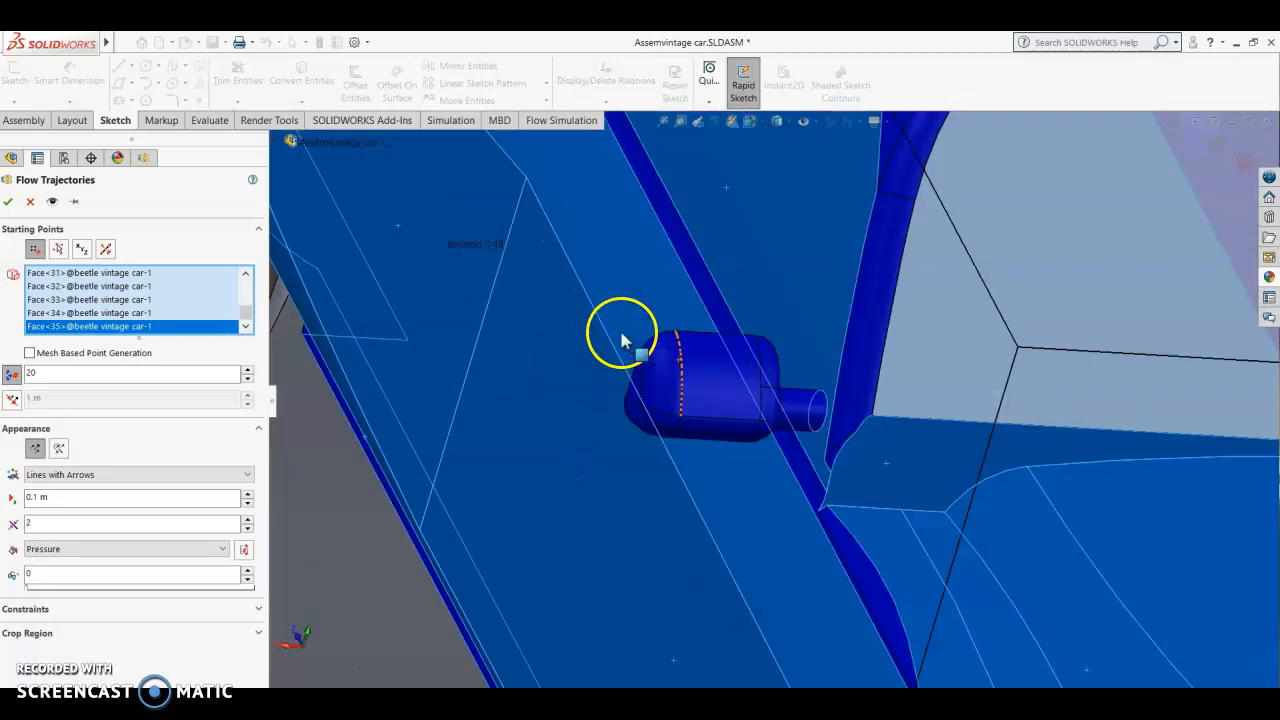
scroll(621, 341, "down", 3)
left_click(783, 511)
left_click(776, 529)
left_click(712, 516)
left_click(698, 512)
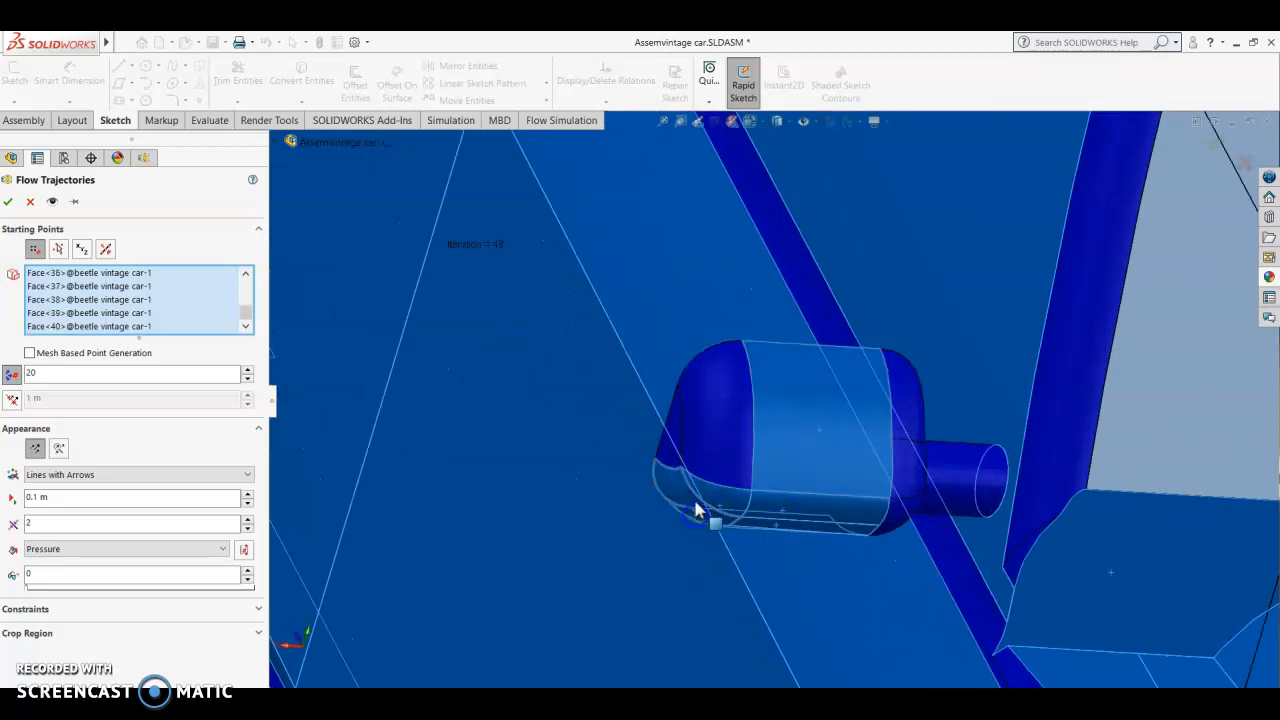
left_click(708, 458)
left_click(877, 466)
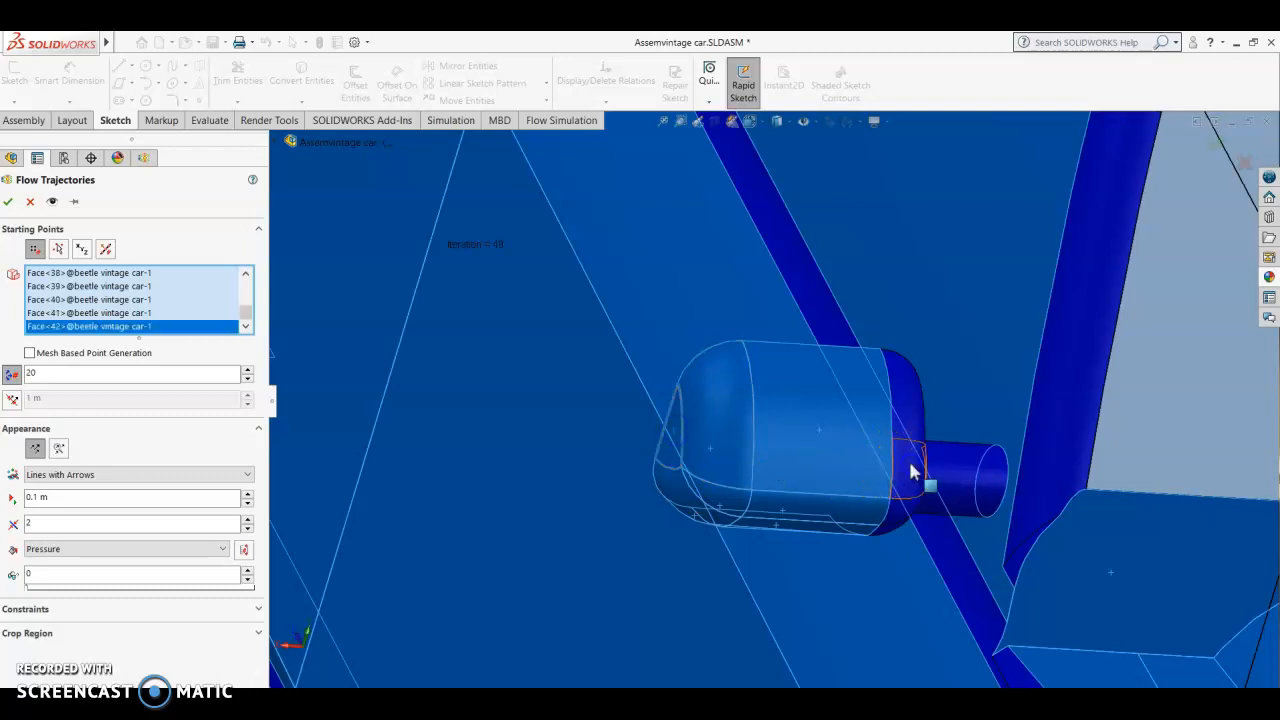
left_click(910, 412)
left_click(894, 509)
left_click(894, 529)
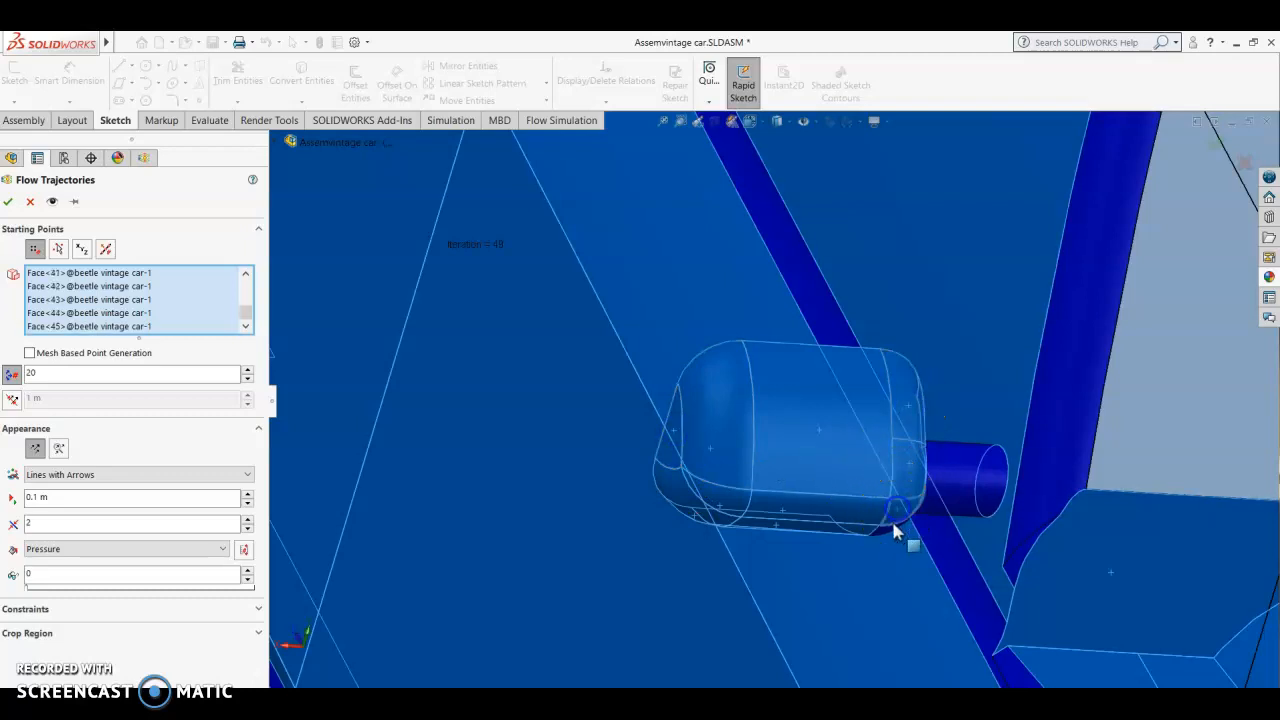
Step: Add the mirror stem, the narrow body strip beside it and the near-side windshield pillar faces to the starting points
left_click(963, 486)
left_click(955, 560)
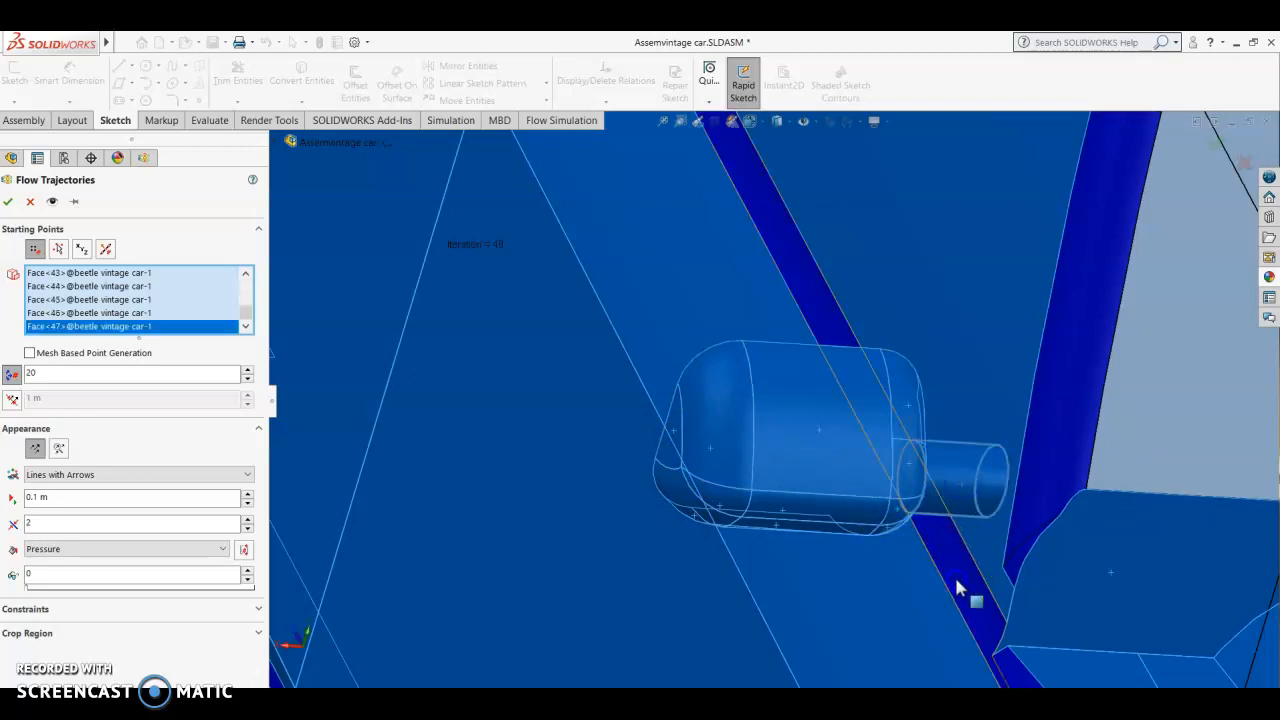
left_click(958, 582)
left_click(1045, 470)
middle_click_drag(1045, 470, 770, 415)
left_click(774, 404)
left_click(762, 352)
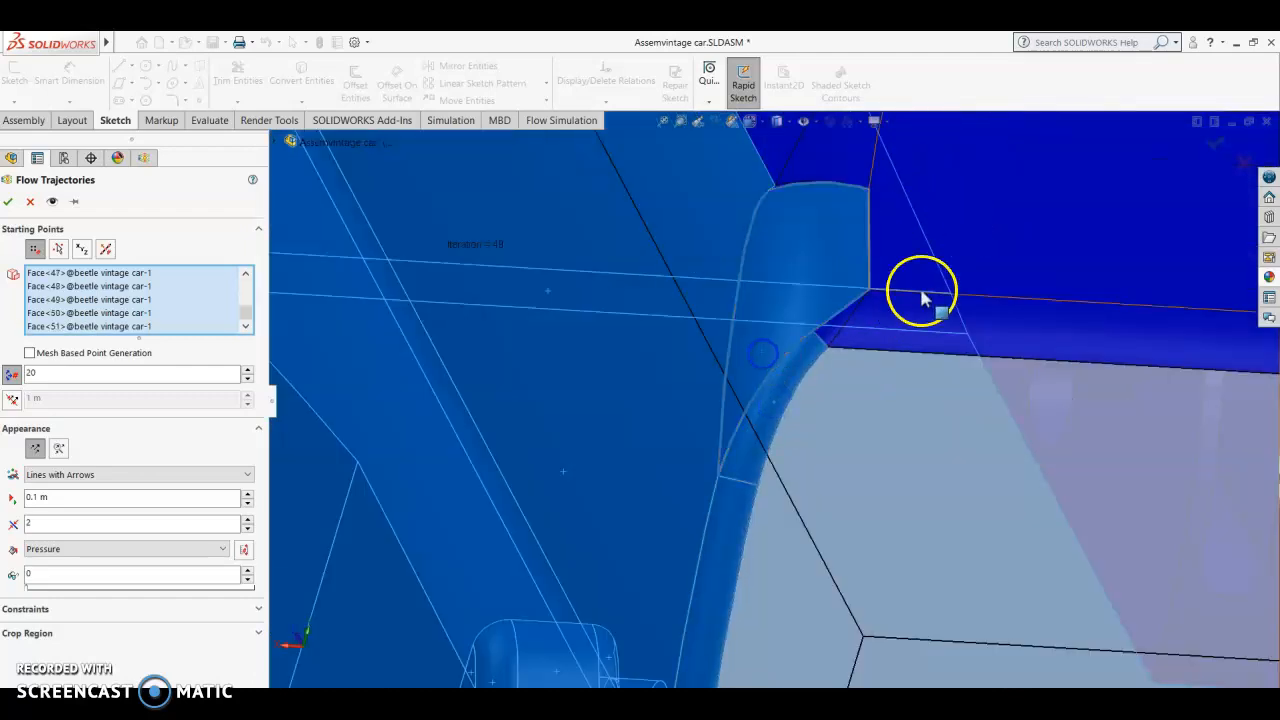
Step: Add the roof and the frame above the windshield to the starting points, leaving out the interior face behind the windshield
scroll(940, 264, "up", 3)
left_click(932, 268)
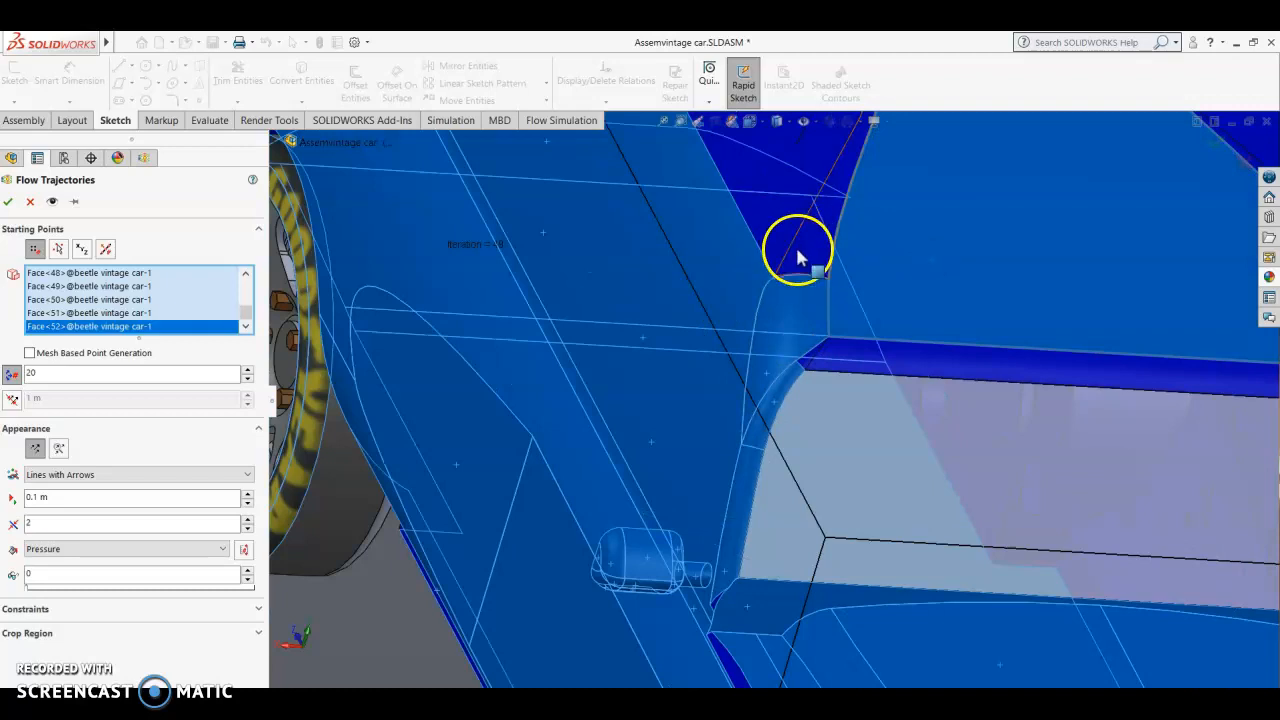
left_click(949, 363)
left_click(955, 364)
left_click(938, 460)
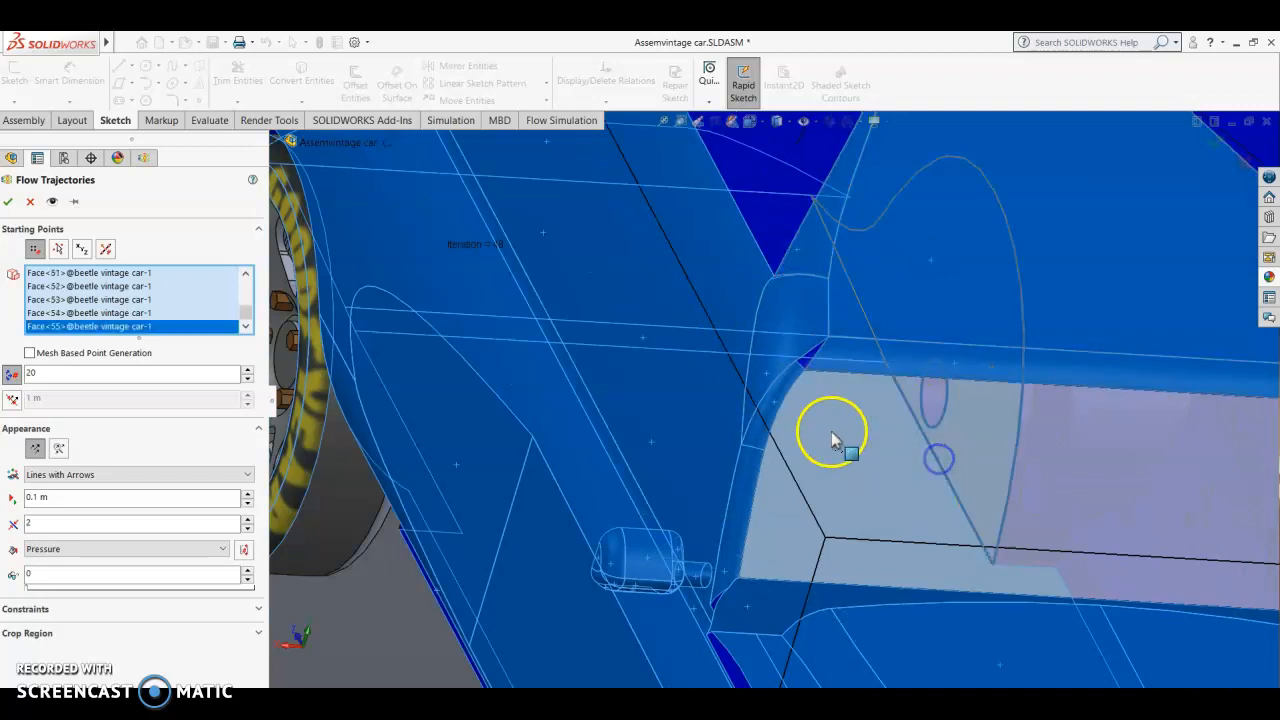
scroll(950, 466, "up", 4)
left_click(883, 418)
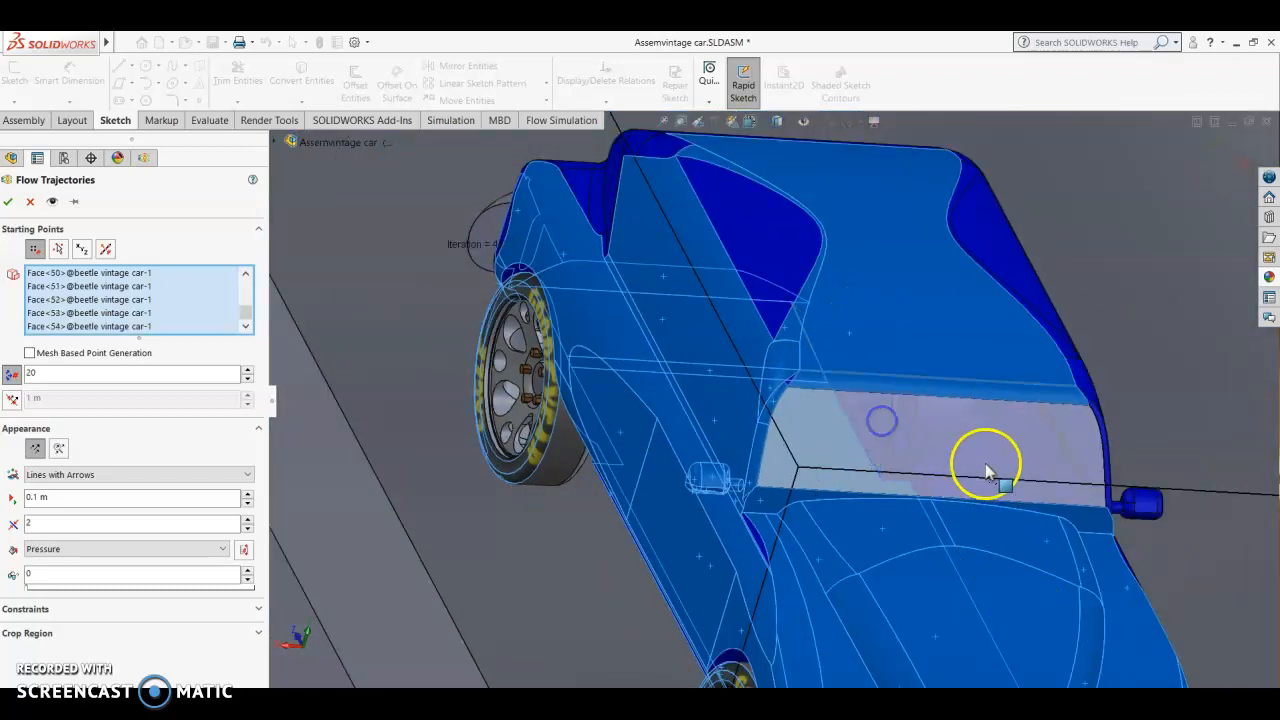
Step: Add the curved side panels on both sides of the roof to the starting points
scroll(916, 388, "up", 3)
left_click(758, 314)
left_click(903, 317)
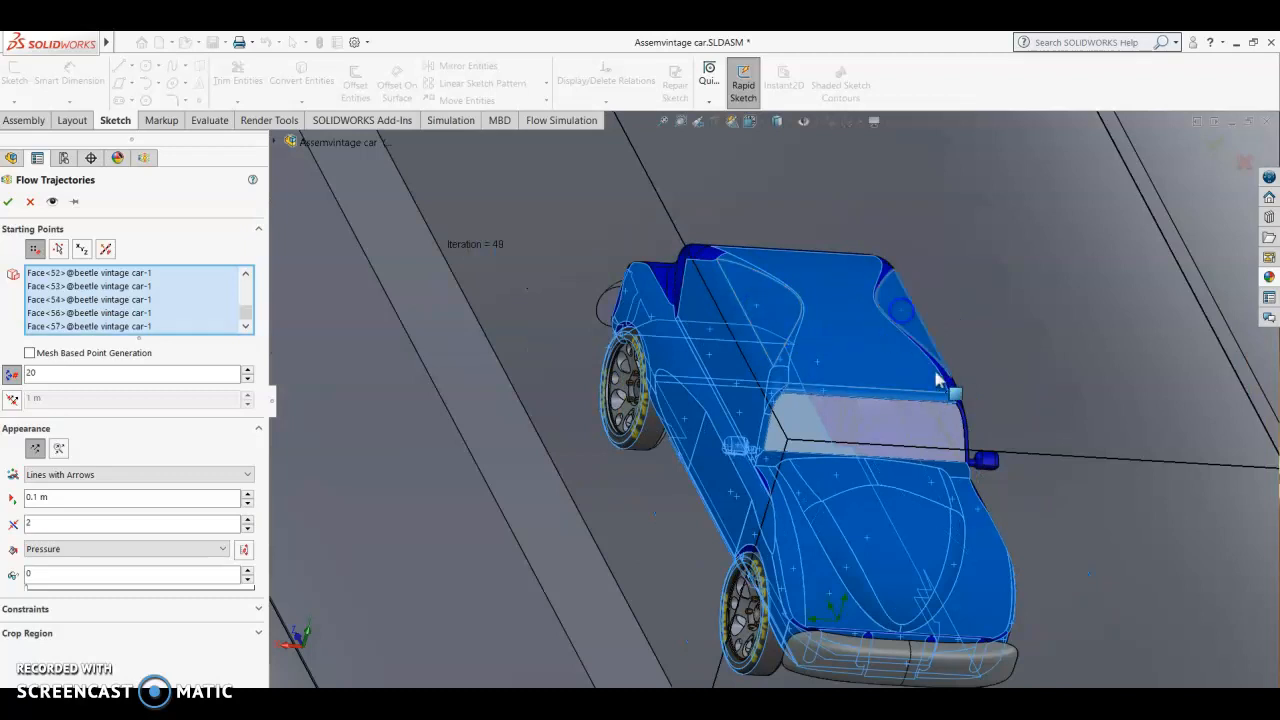
Step: Add the arched roof-edge trim, its small corner face and the adjoining side window face on the opposite side to the starting points
scroll(1005, 487, "up", 3)
middle_click_drag(1005, 487, 886, 497)
scroll(820, 398, "down", 4)
scroll(812, 408, "down", 3)
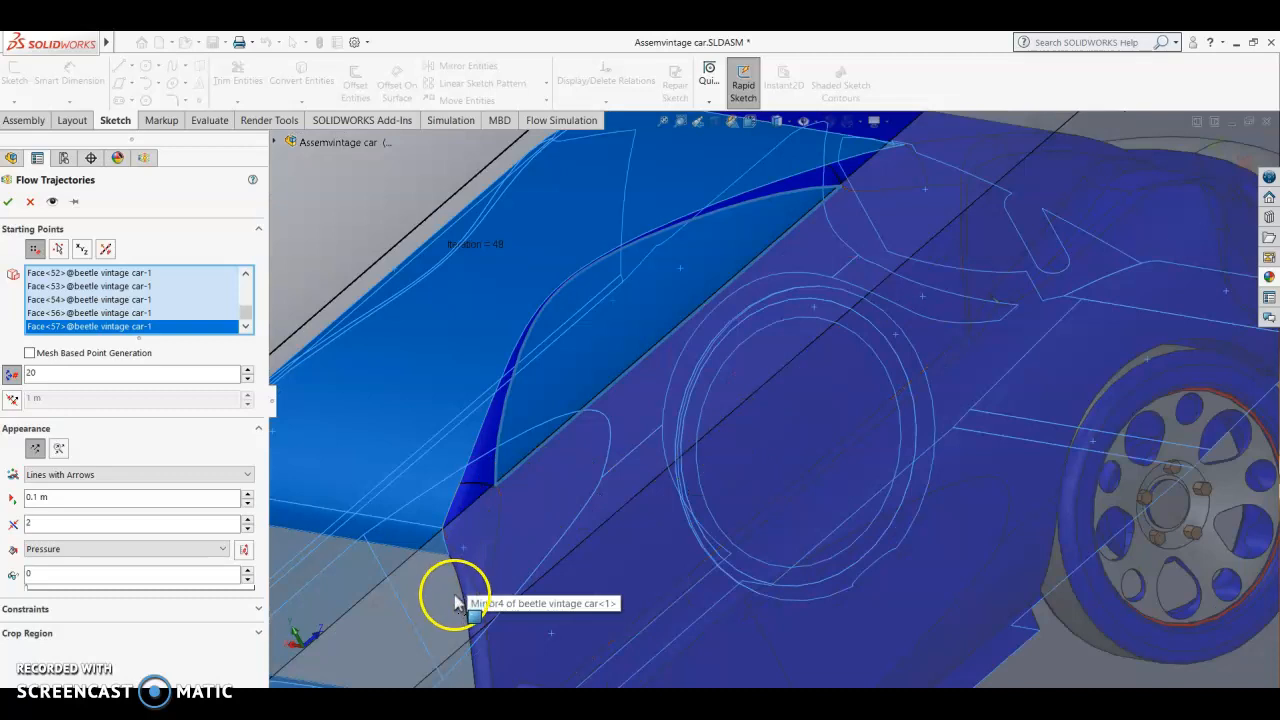
left_click(463, 543)
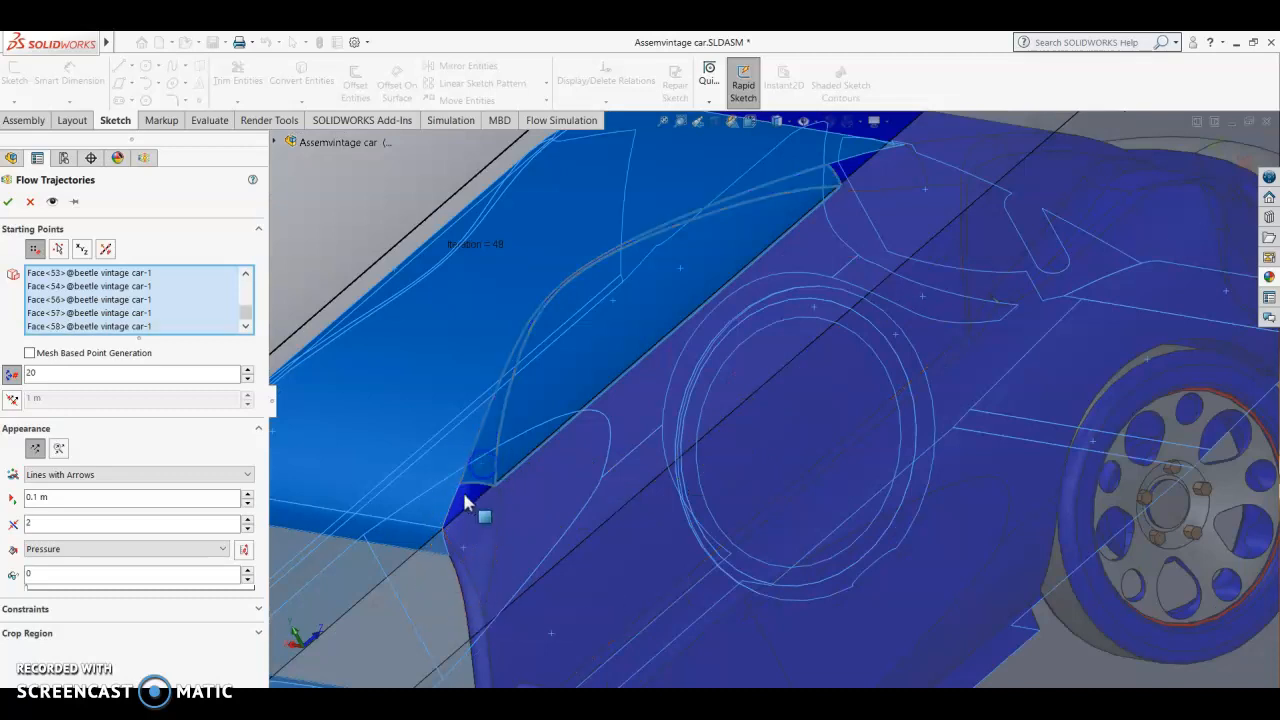
left_click(514, 528)
scroll(585, 600, "up", 3)
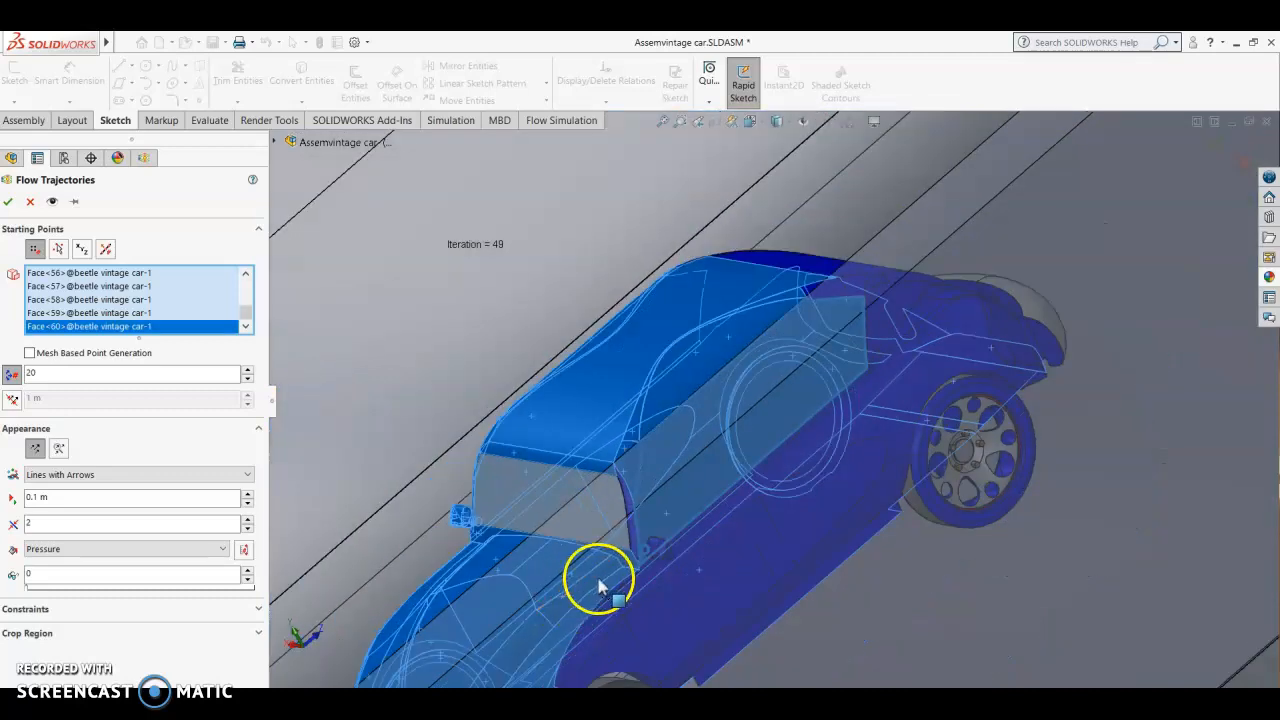
Step: Add the front fender, door panel and lower sill faces on this side of the car to the starting points
left_click(655, 580)
scroll(668, 598, "up", 4)
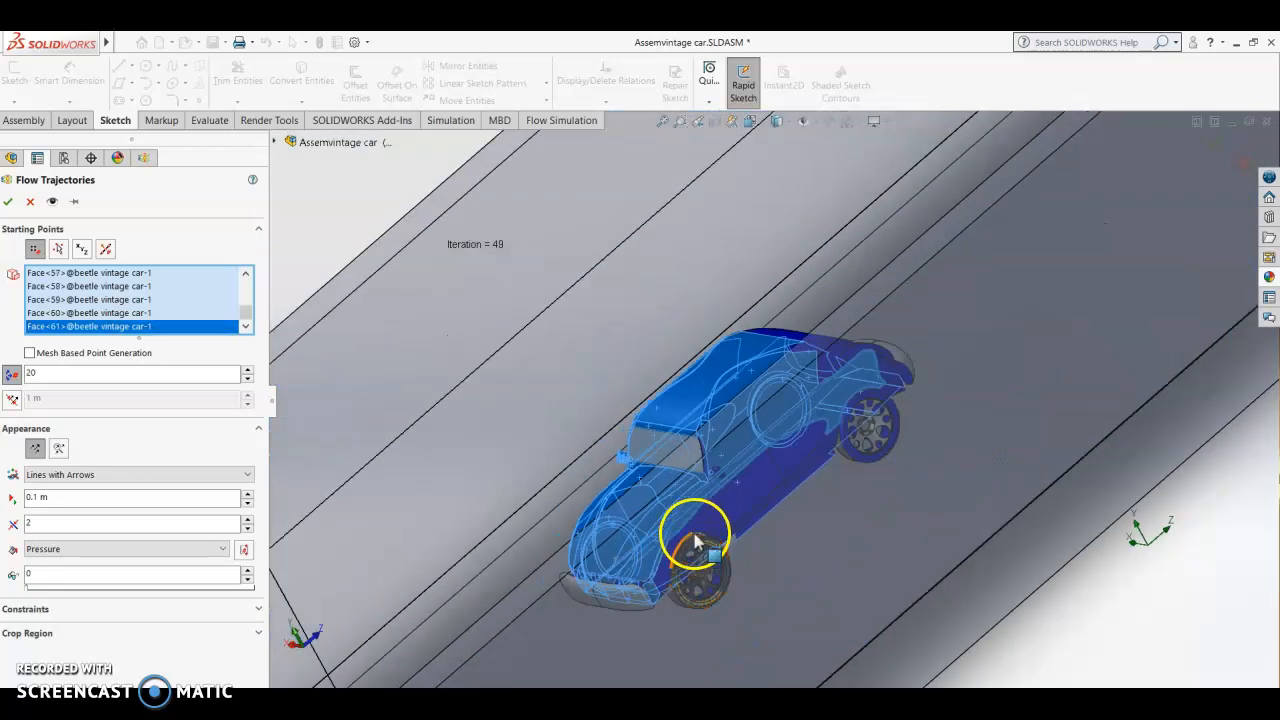
scroll(695, 540, "down", 5)
left_click(806, 410)
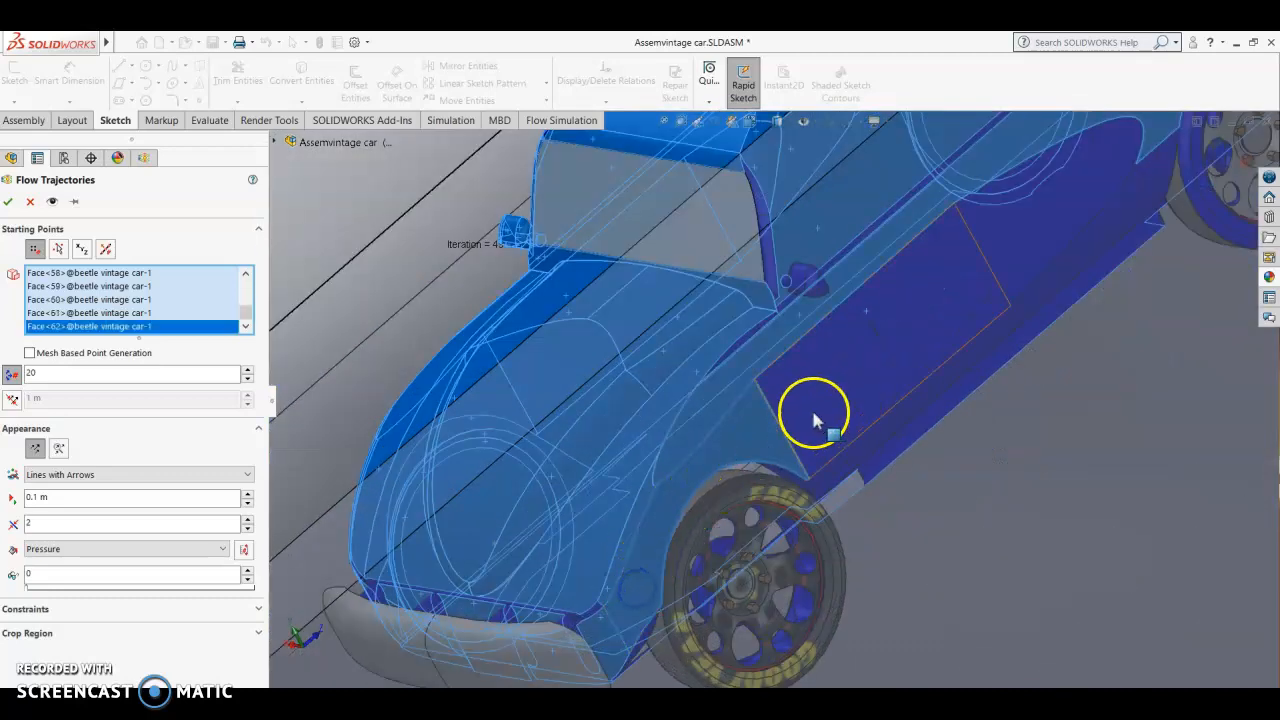
left_click(840, 418)
left_click(871, 440)
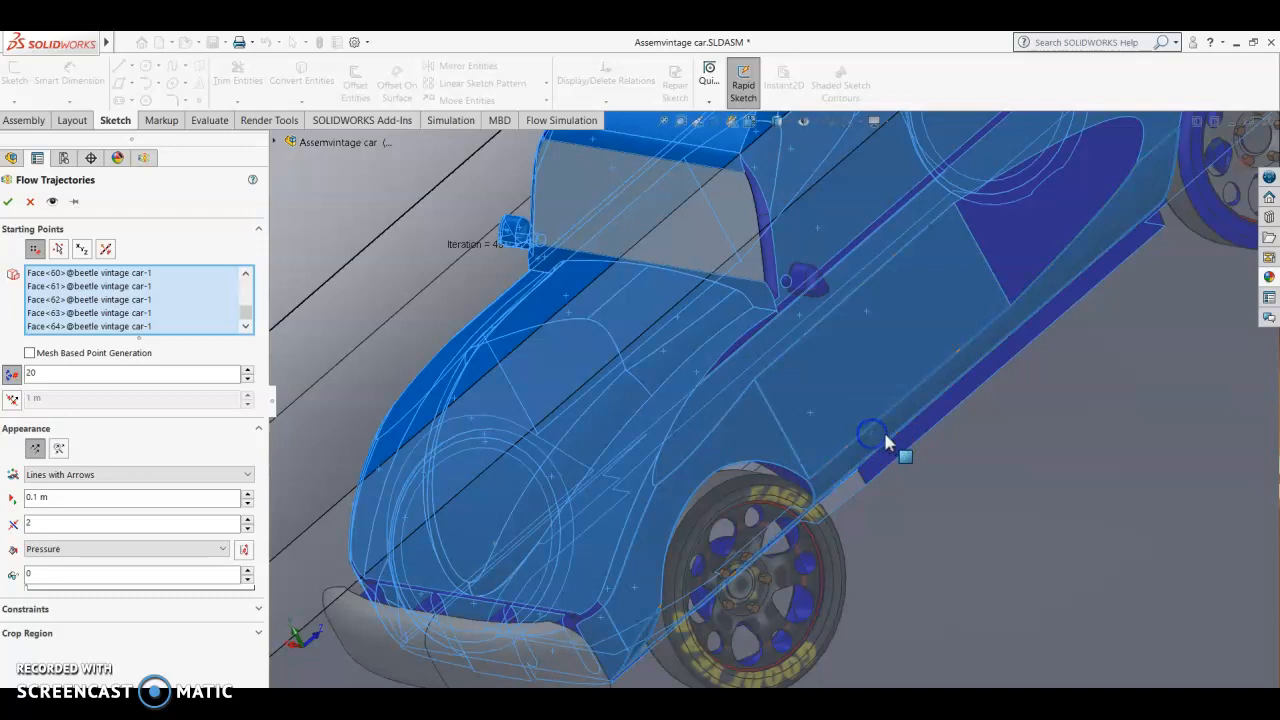
left_click(940, 455)
scroll(898, 356, "up", 3)
Step: Add the rear fender, rear quarter panel, side-window corner and rear roof-edge faces on this side to the starting points
left_click(873, 335)
scroll(929, 366, "down", 2)
scroll(857, 263, "up", 3)
scroll(871, 286, "down", 6)
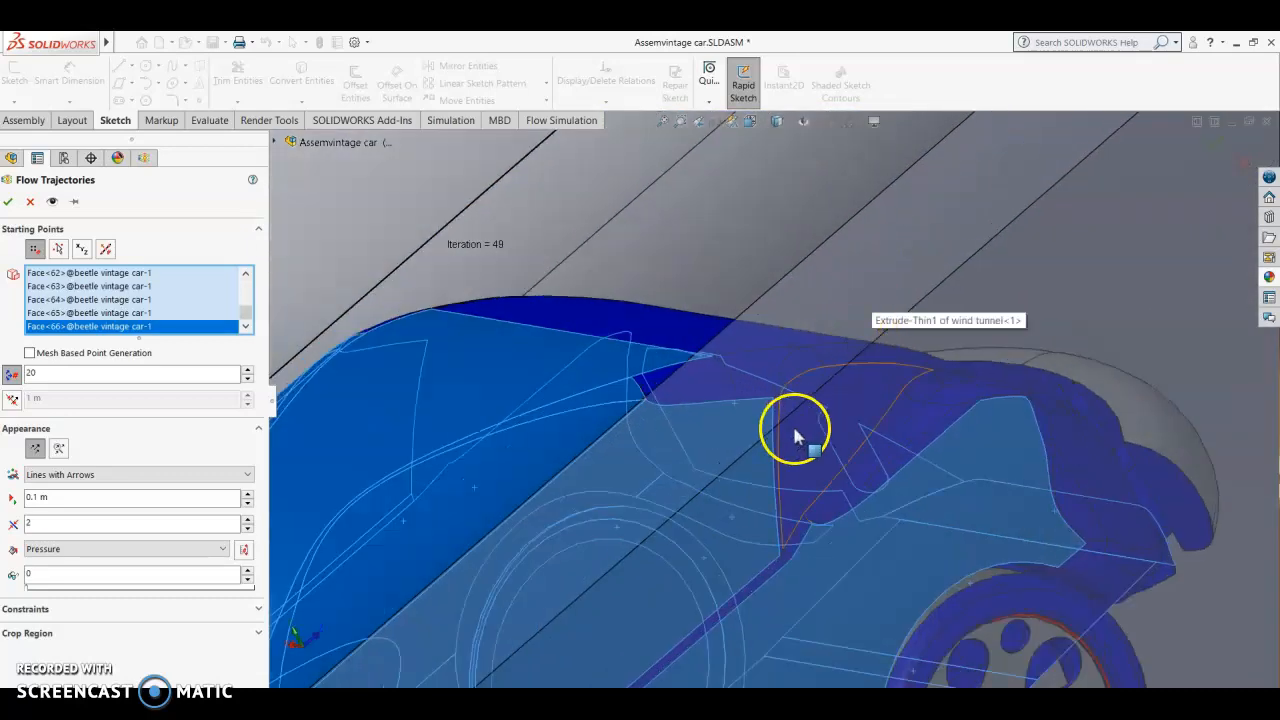
left_click(757, 374)
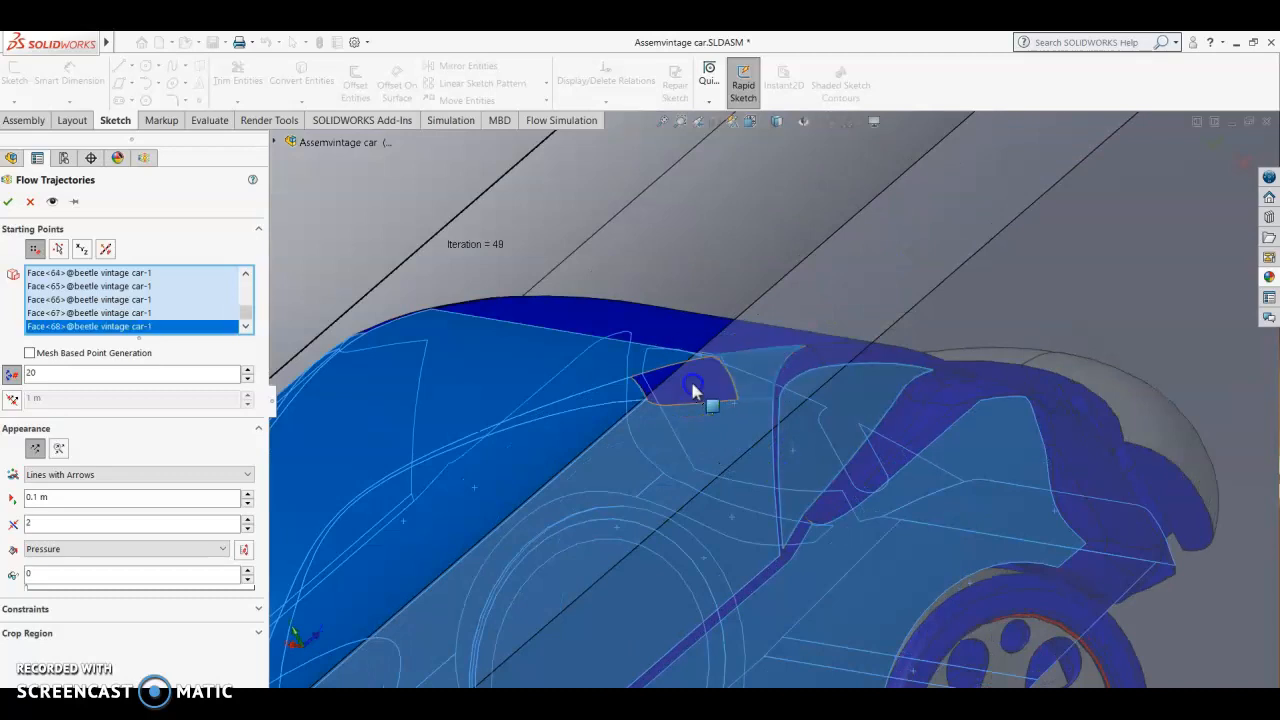
left_click(693, 327)
left_click(788, 368)
left_click(855, 357)
left_click(880, 372)
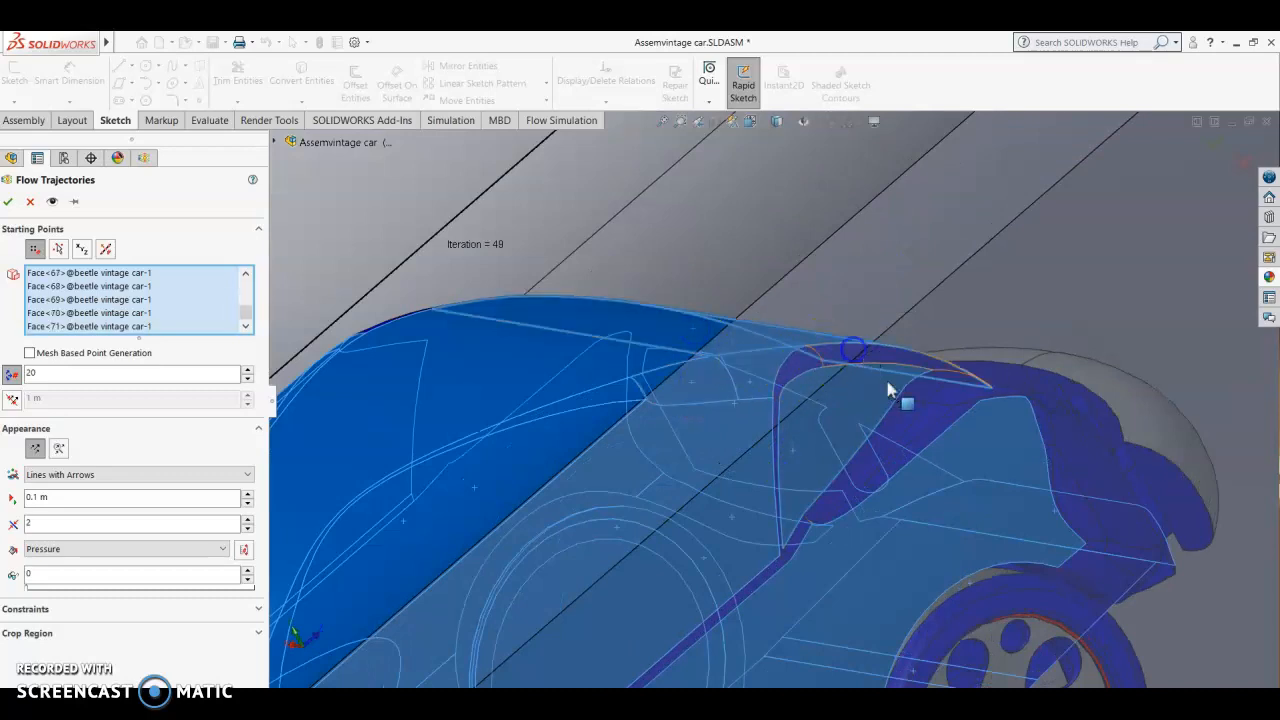
Step: Add the small faces below the rear roof edge and the narrow strips along the beltline and behind the door to the starting points
left_click(905, 413)
left_click(929, 417)
left_click(957, 389)
left_click(927, 430)
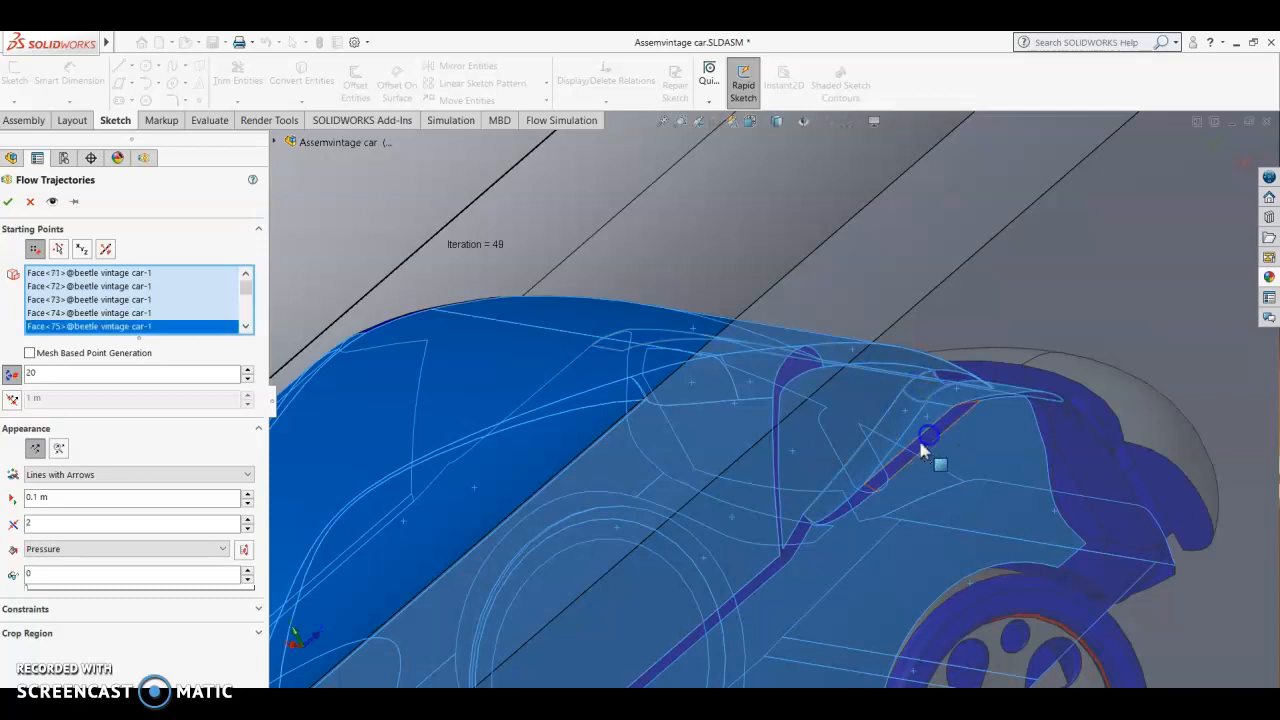
left_click(757, 579)
left_click(792, 390)
left_click(776, 438)
scroll(776, 446, "down", 5)
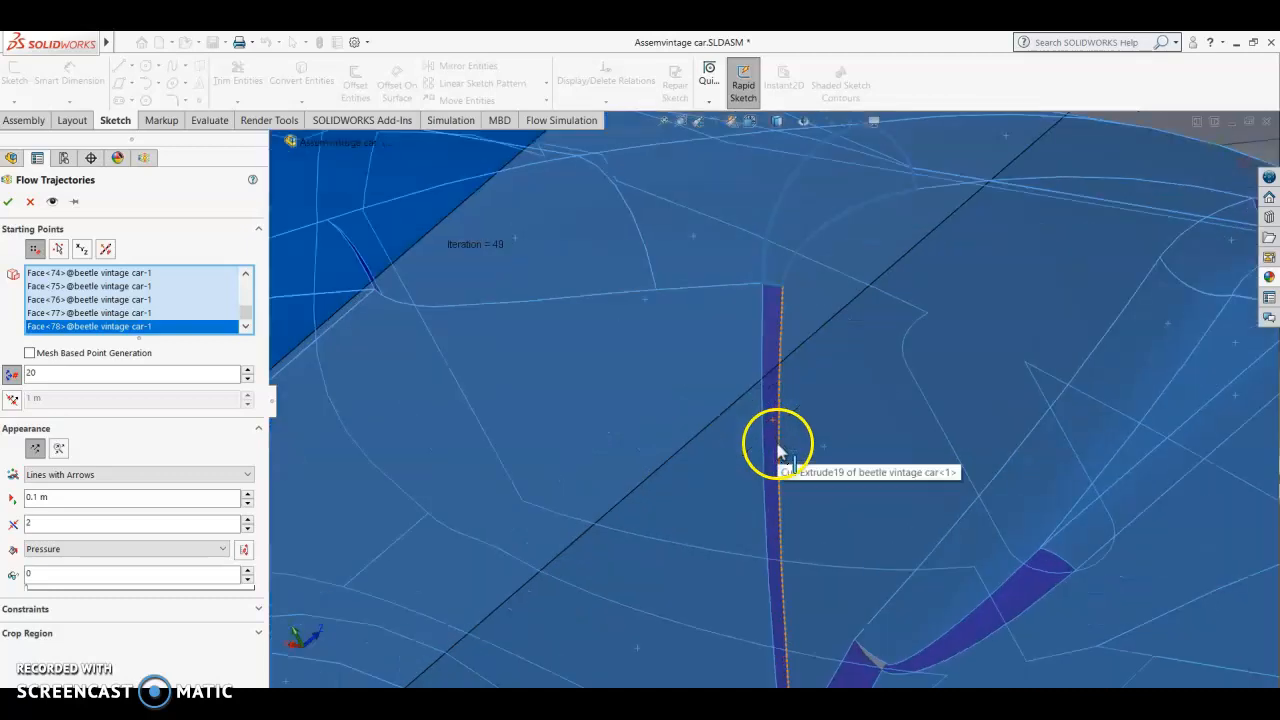
left_click(772, 431)
scroll(889, 533, "up", 5)
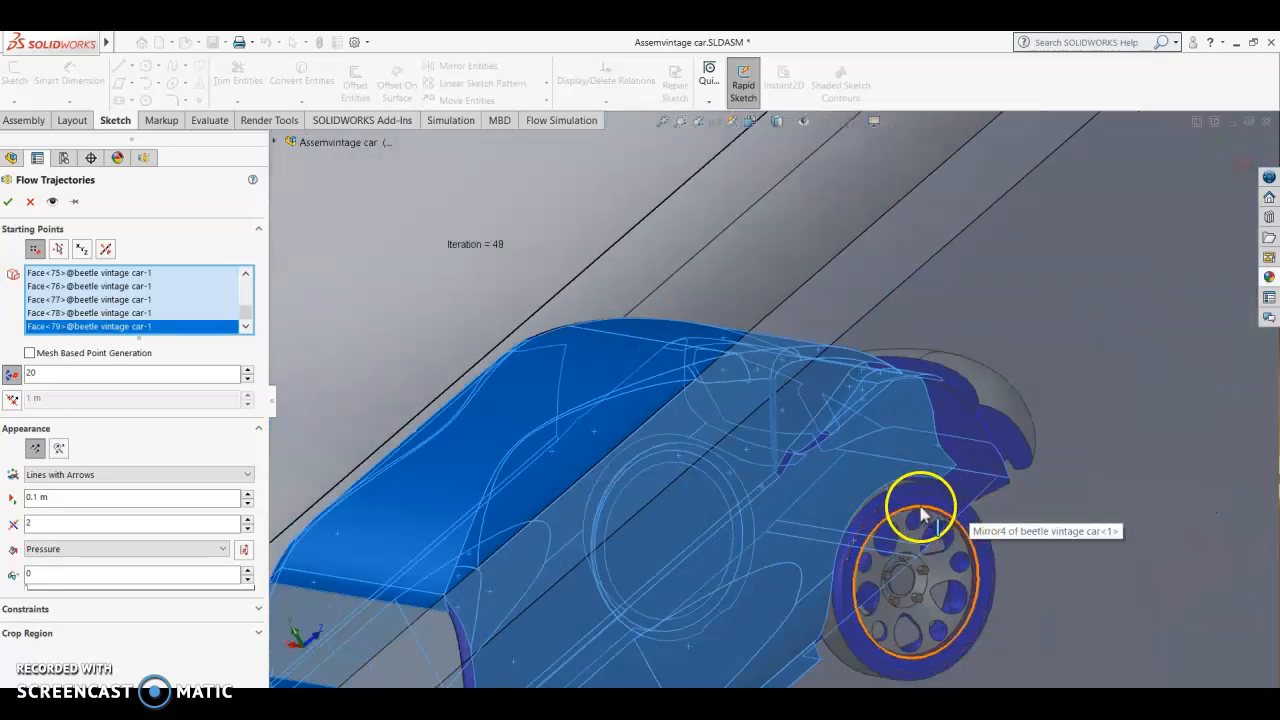
Step: Add the outer ring faces of the rear tyre on this side to the starting points
scroll(889, 509, "down", 2)
left_click(850, 476)
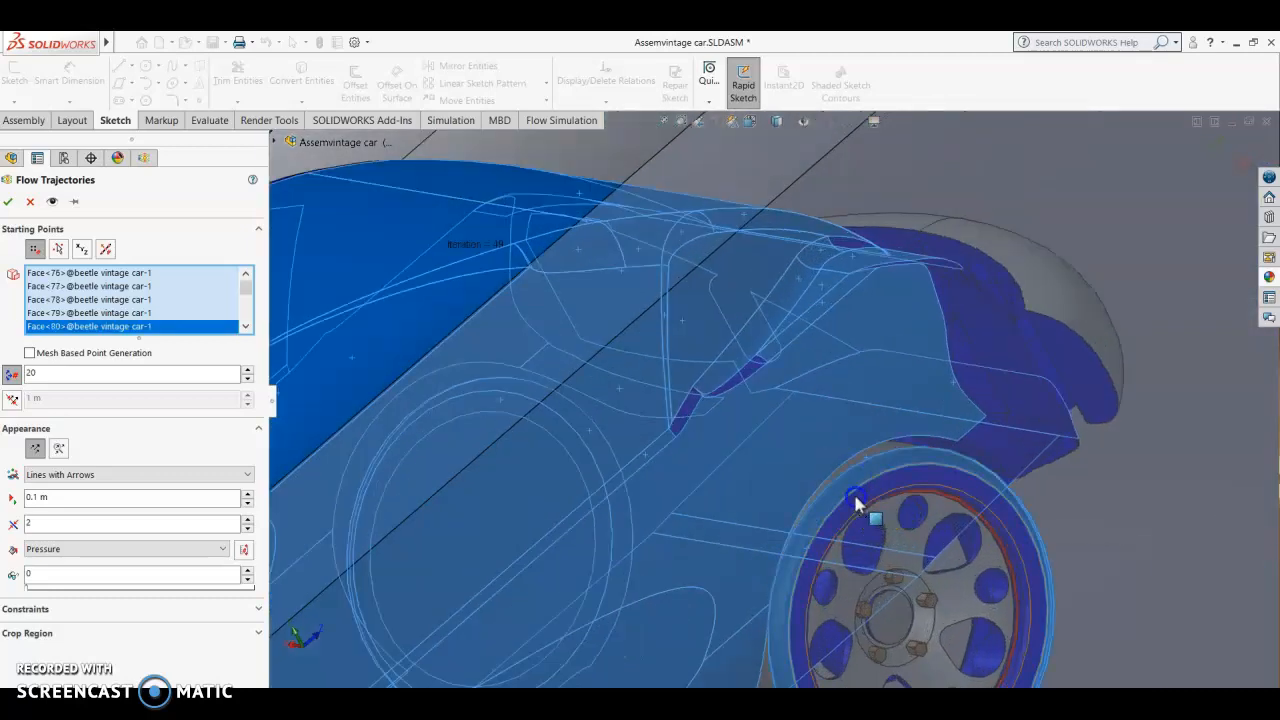
left_click(855, 490)
Step: Add the tail's side panel, the lower rear corner faces and the rear bumper's end face to the starting points
left_click(985, 391)
left_click(994, 338)
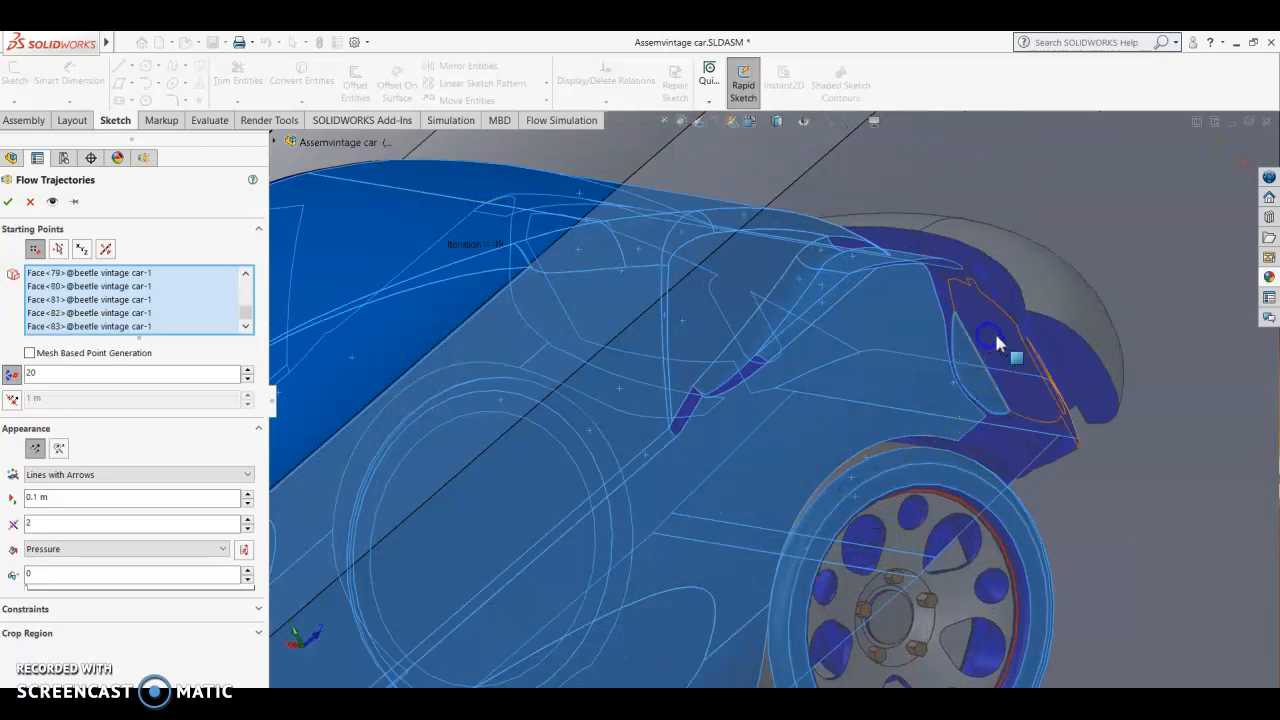
left_click(1007, 452)
left_click(1026, 431)
left_click(1084, 375)
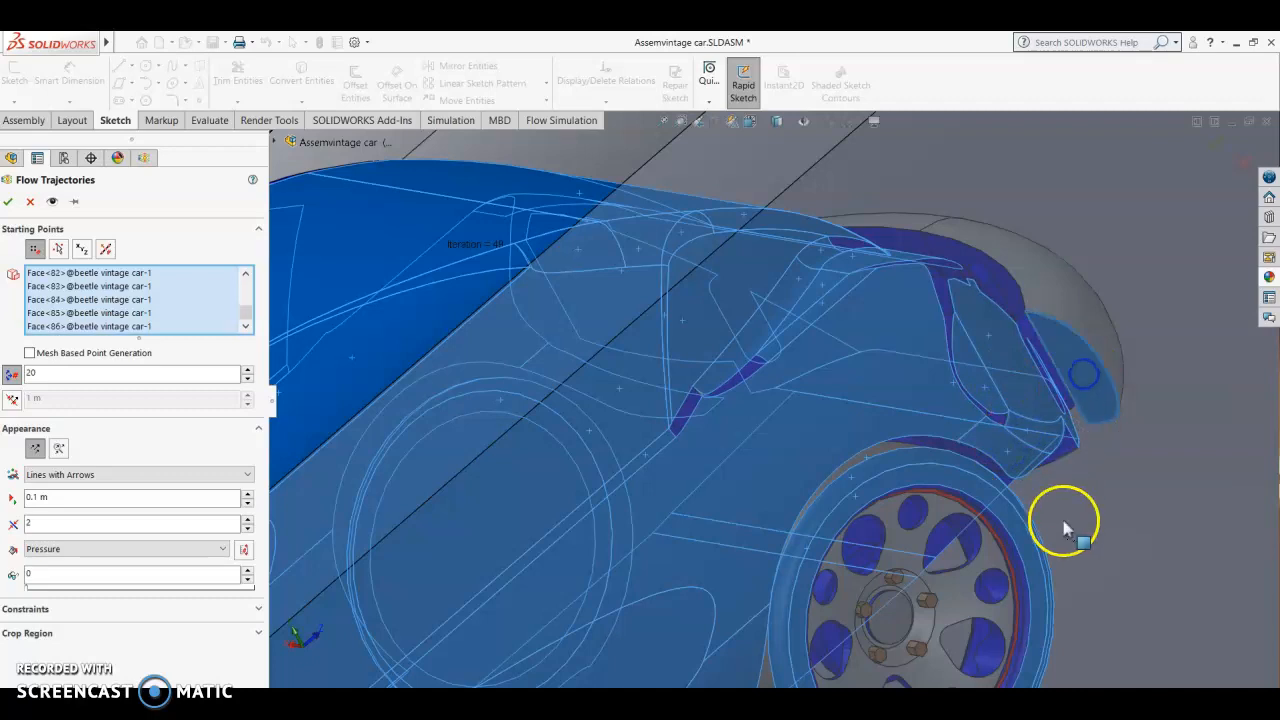
Step: Add the front bumper faces to the starting points
scroll(1022, 594, "up", 5)
scroll(790, 555, "down", 3)
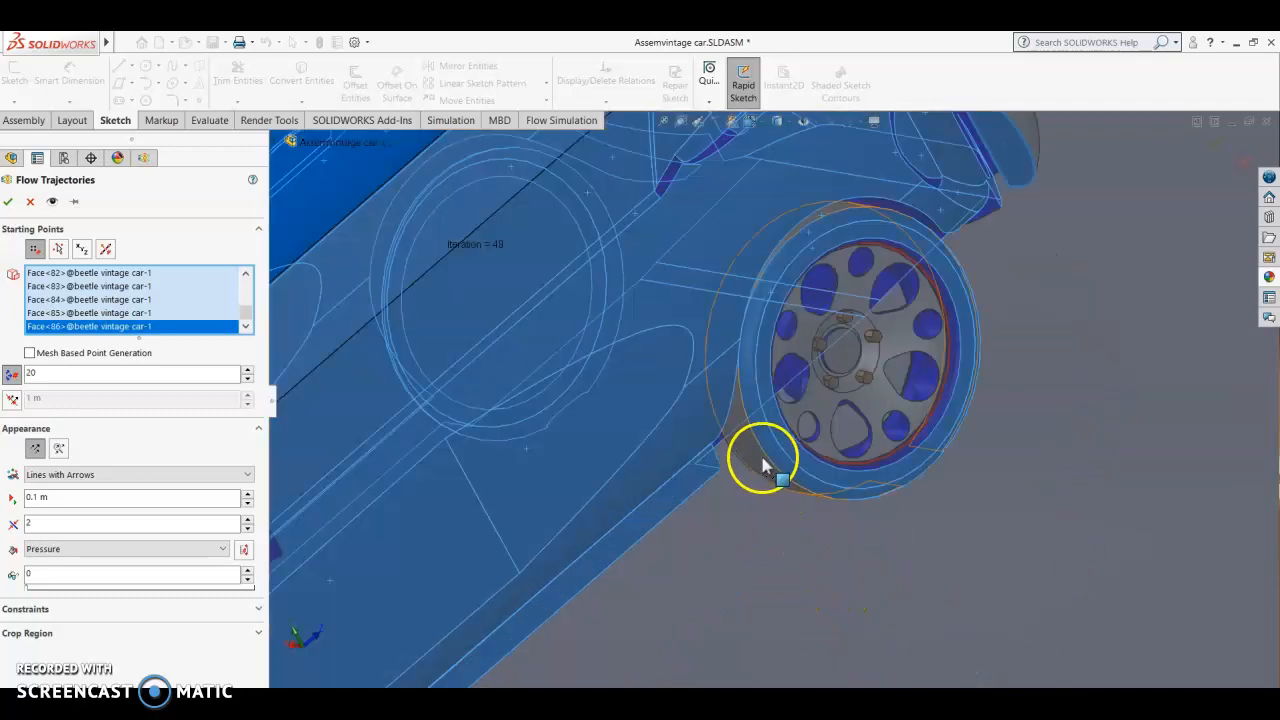
scroll(740, 570, "up", 6)
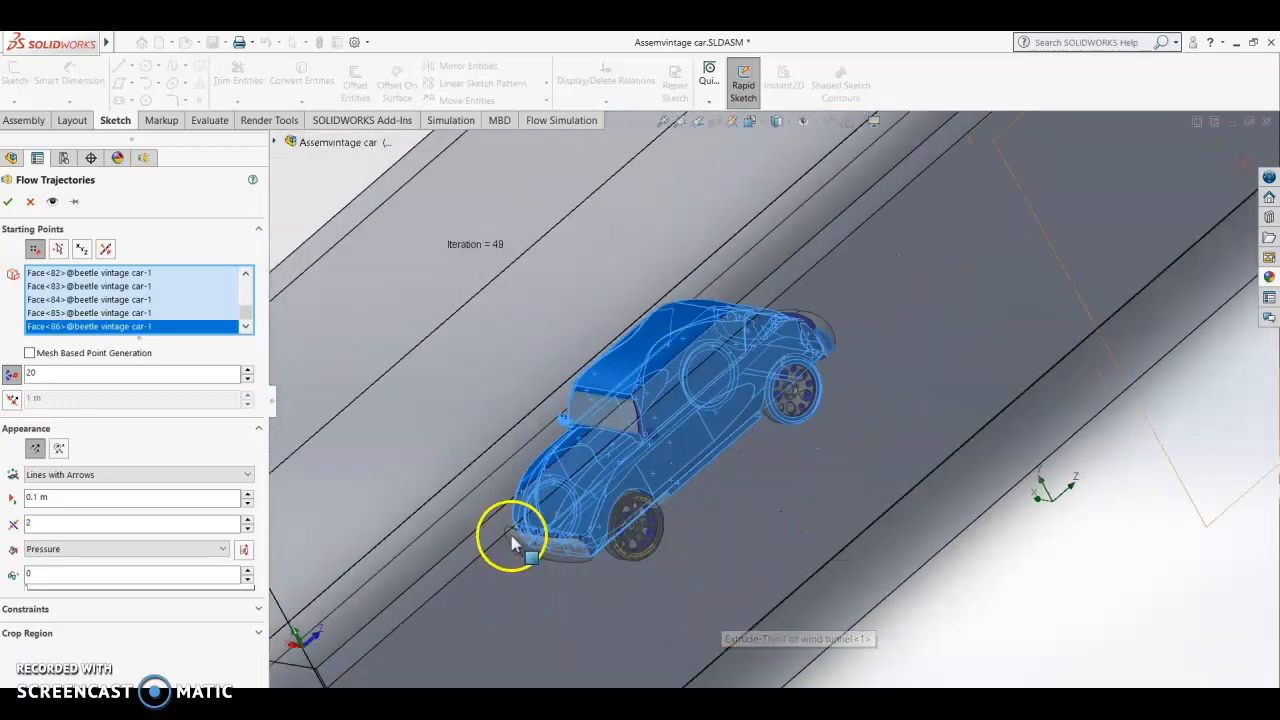
scroll(512, 532, "down", 5)
left_click(878, 435)
left_click(986, 452)
Step: Add the narrow windshield pillar face next to this side's mirror to the starting points
scroll(1050, 530, "up", 5)
middle_click_drag(1131, 462, 1089, 493)
scroll(1090, 490, "up", 3)
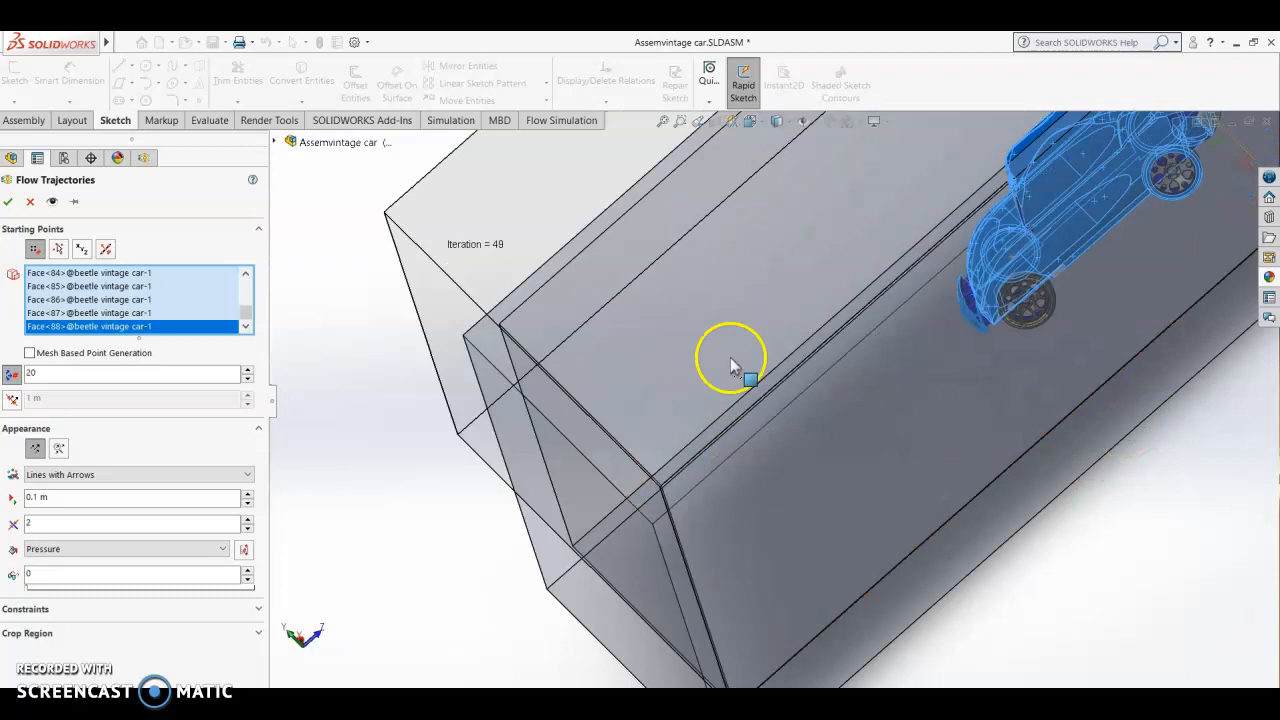
scroll(1150, 275, "up", 3)
scroll(915, 295, "down", 3)
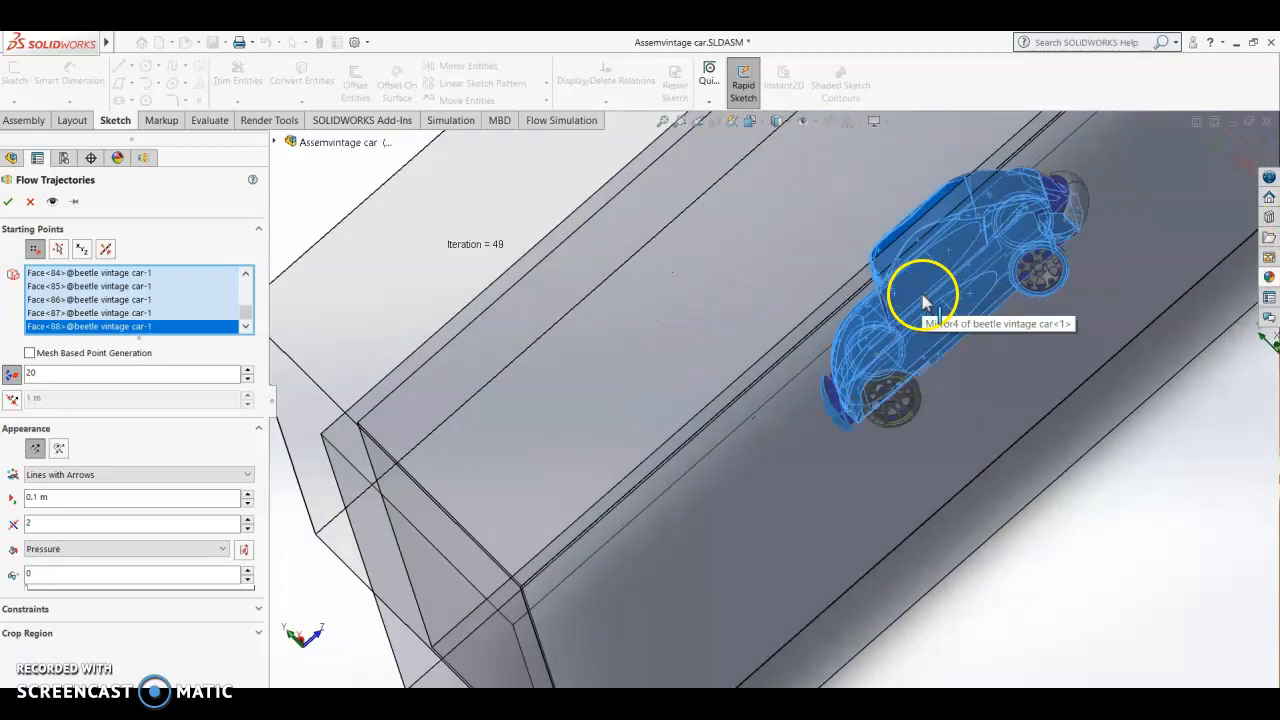
scroll(793, 405, "down", 4)
scroll(755, 408, "down", 2)
left_click(733, 412)
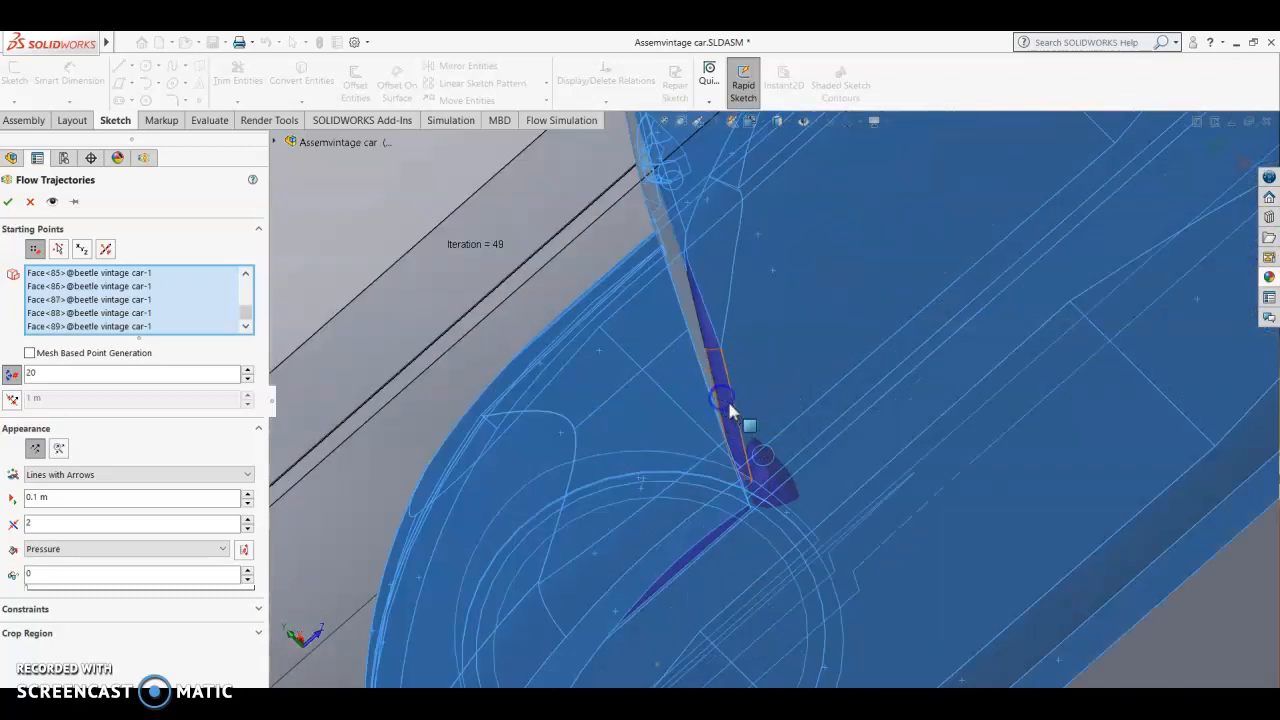
Step: Add the inner, lower and outer faces of this side's mirror housing and the adjacent narrow strip to the starting points
scroll(765, 475, "down", 2)
scroll(767, 477, "down", 1)
left_click(770, 450)
left_click(804, 475)
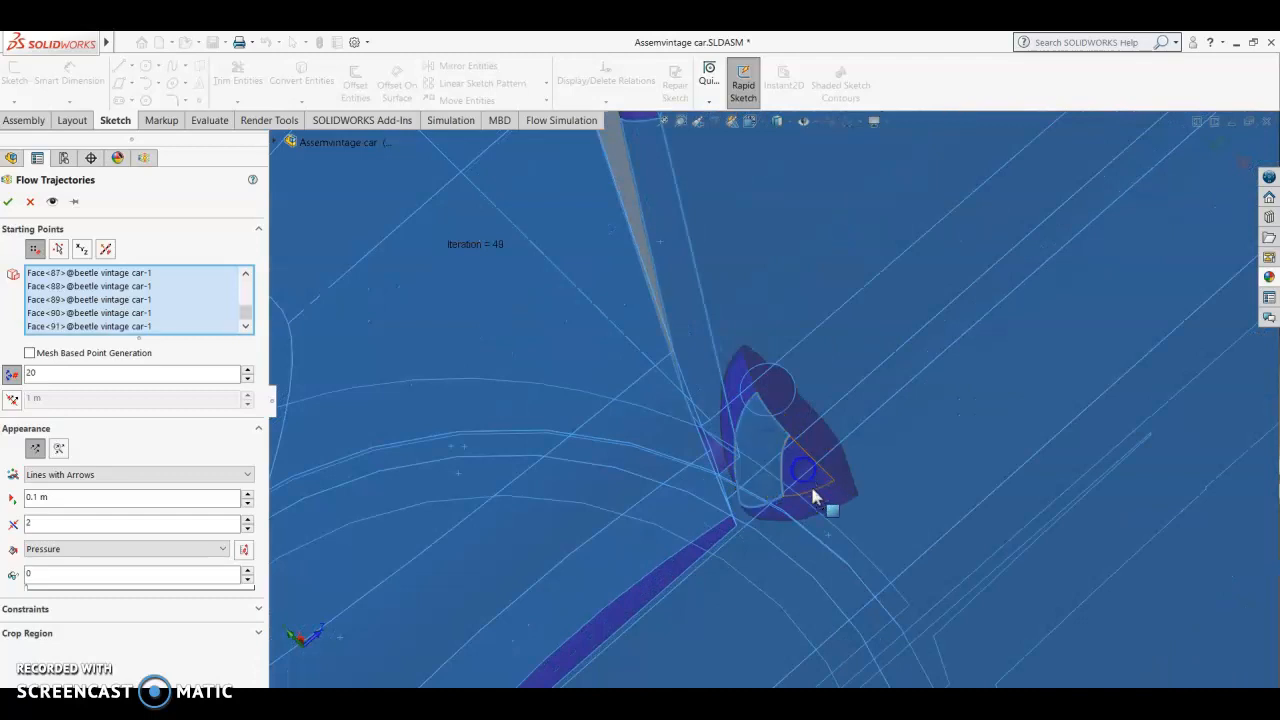
left_click(817, 496)
left_click(760, 512)
left_click(738, 393)
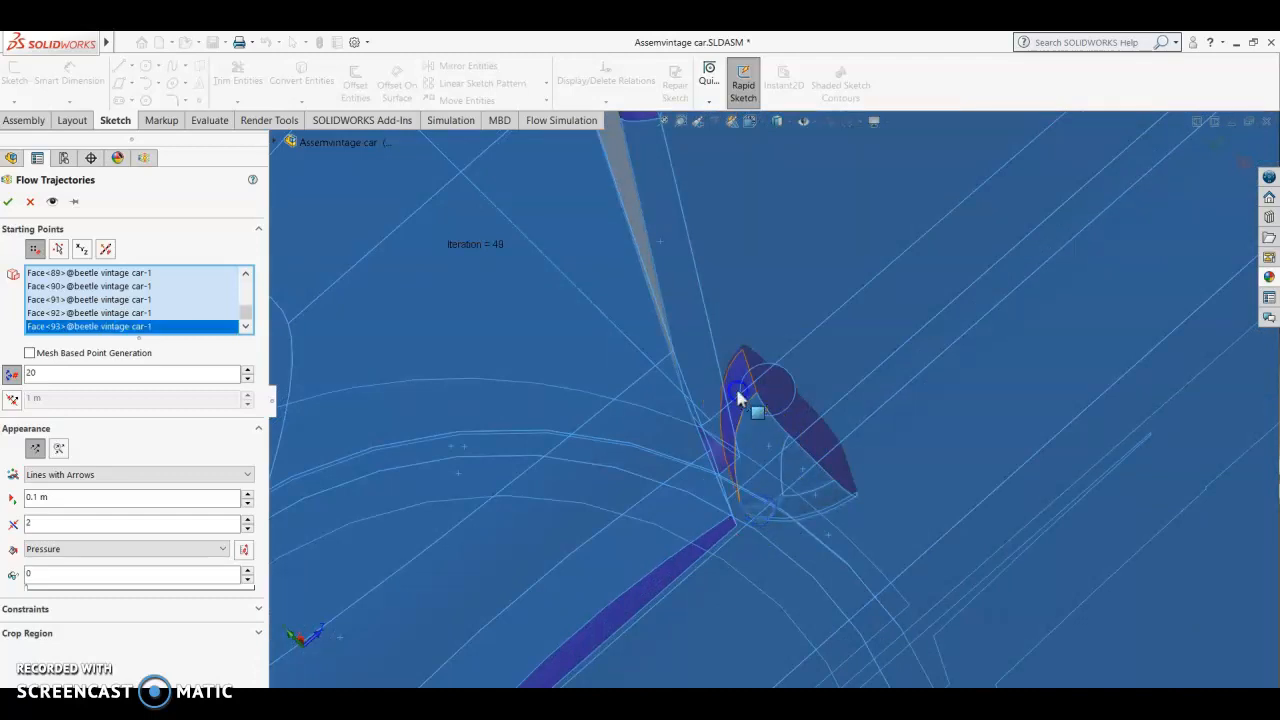
scroll(892, 456, "up", 5)
scroll(762, 419, "down", 2)
scroll(762, 424, "down", 2)
left_click(749, 434)
scroll(1043, 320, "up", 4)
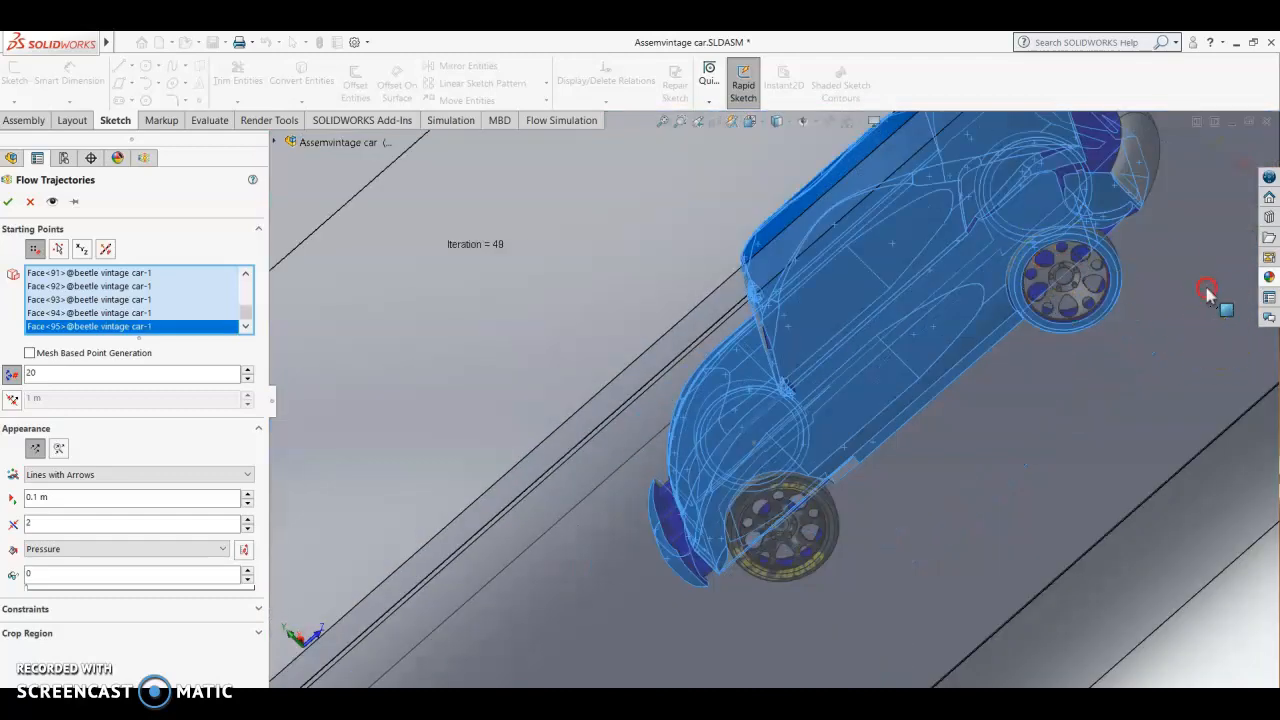
Step: Add the rear body panel above the bumper and the small corner face beside it to the starting points
scroll(1208, 292, "up", 5)
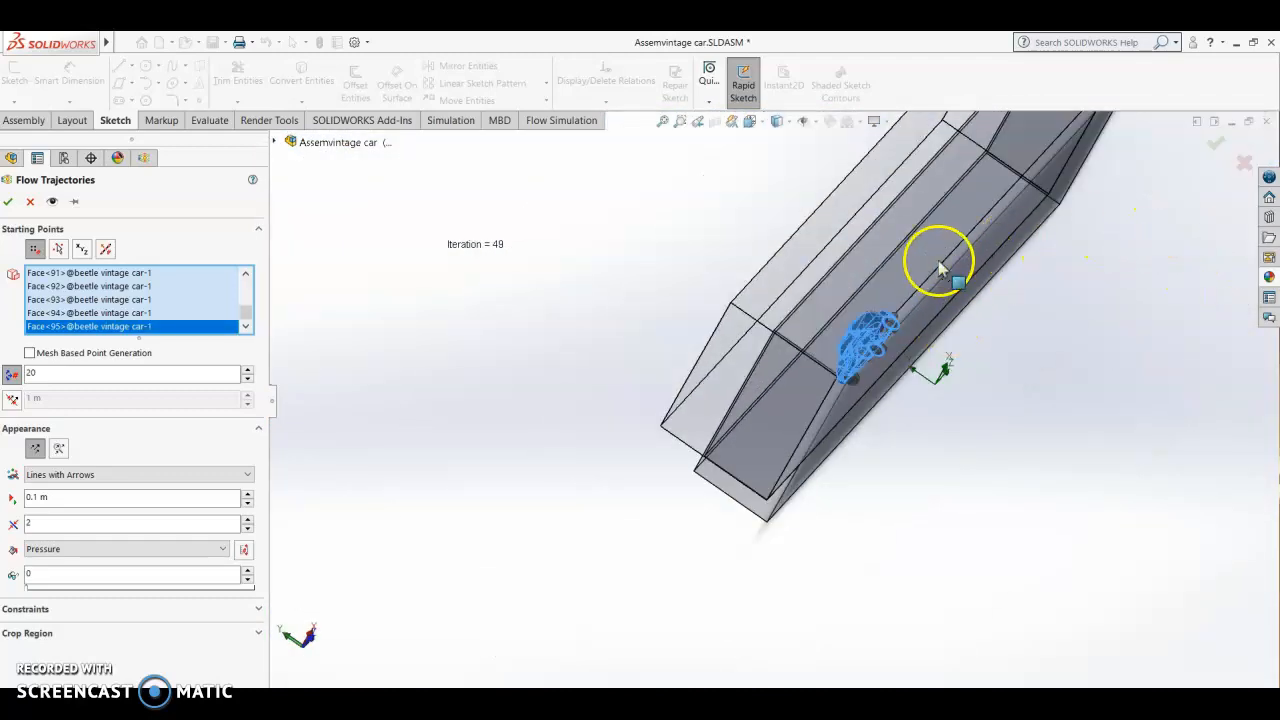
scroll(940, 275, "down", 6)
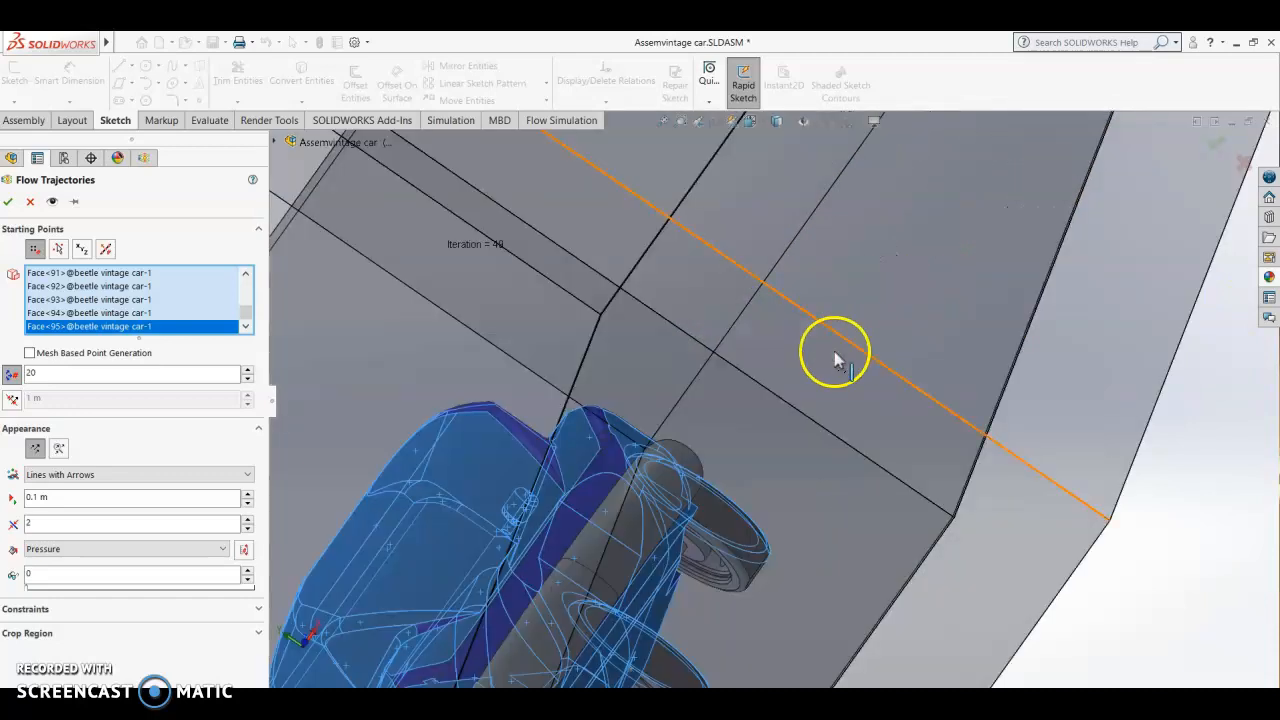
scroll(800, 382, "down", 3)
scroll(409, 584, "up", 4)
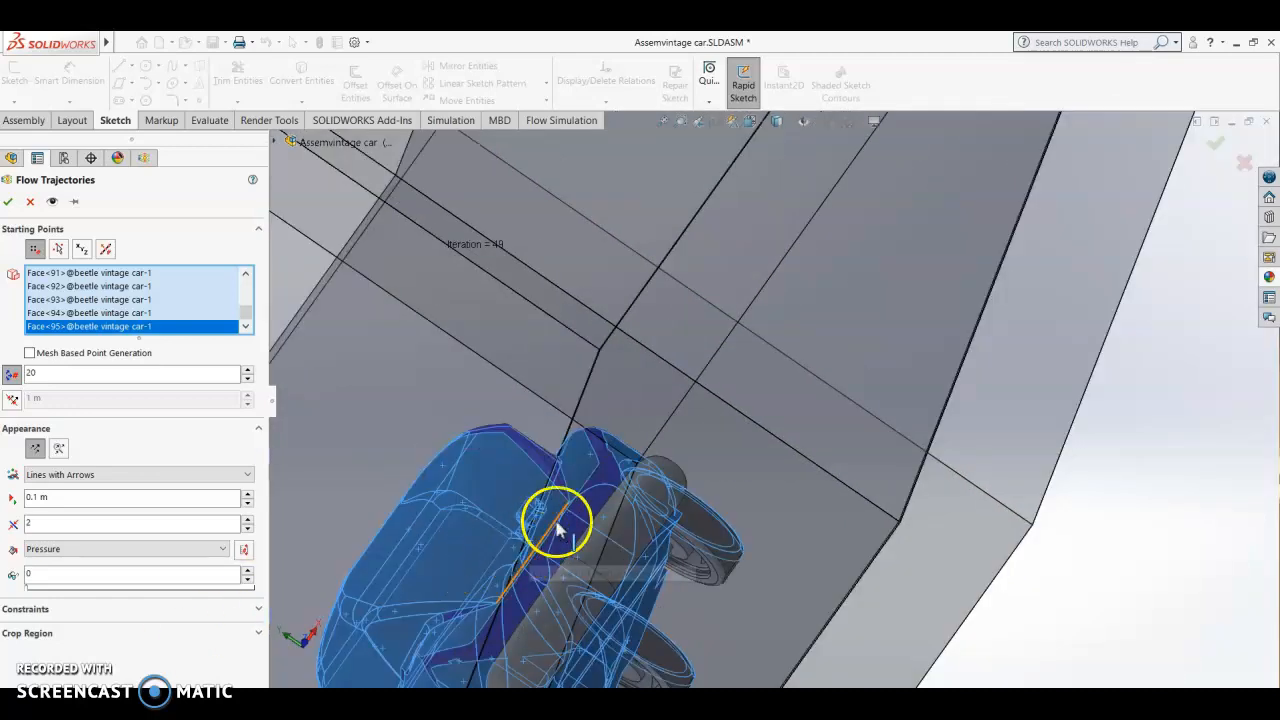
left_click(586, 504)
left_click(608, 461)
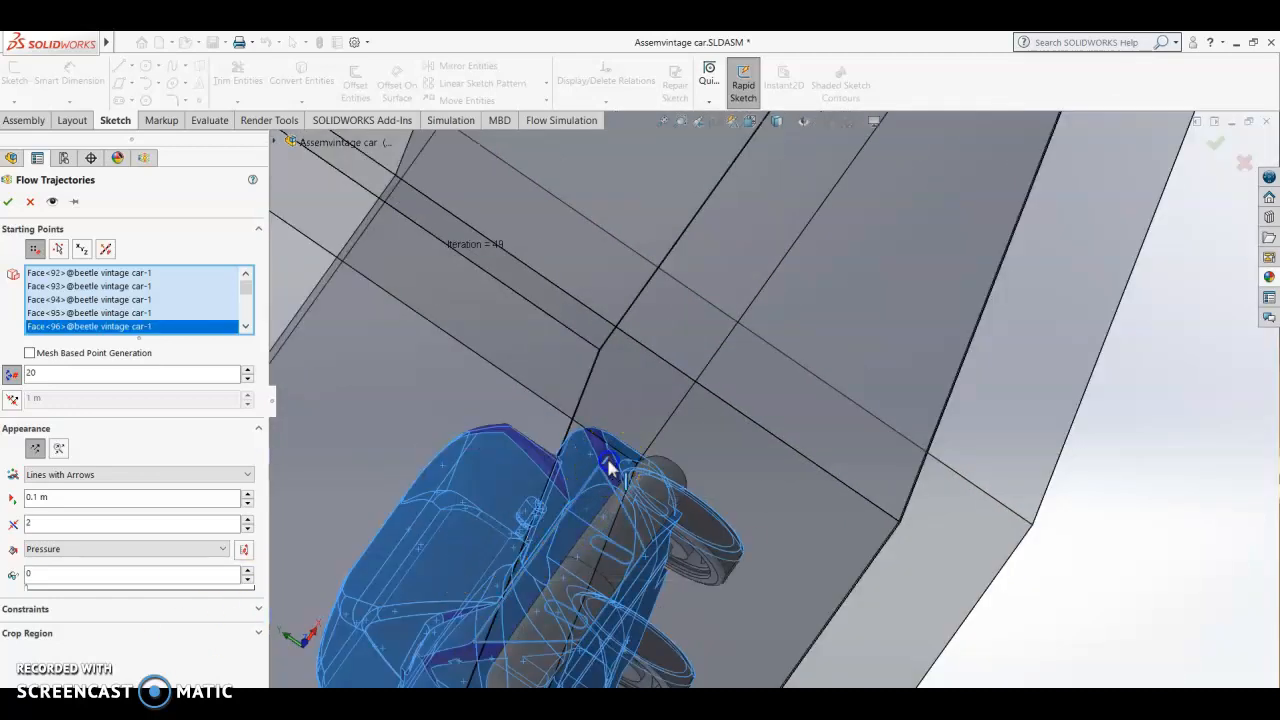
left_click(603, 450)
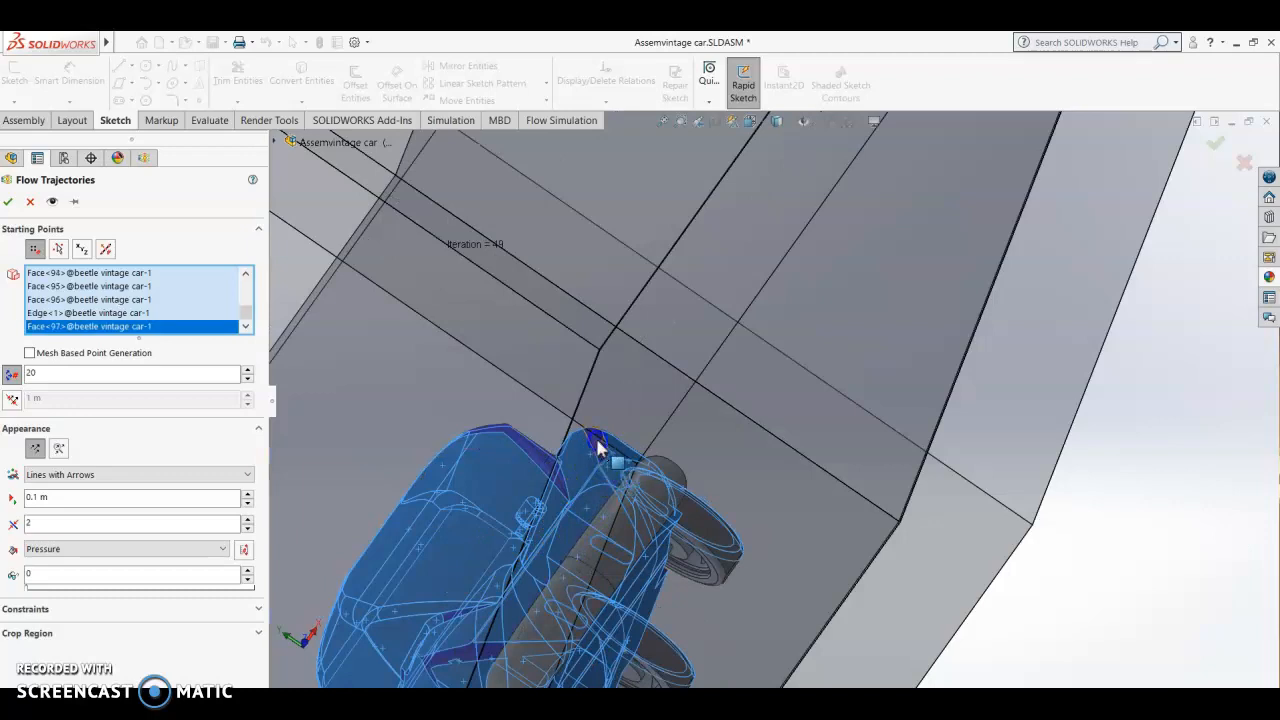
Step: Add the narrow trim faces along the rear body edges and the rear roof edge to the starting points
scroll(570, 453, "down", 3)
left_click(560, 458)
left_click(556, 424)
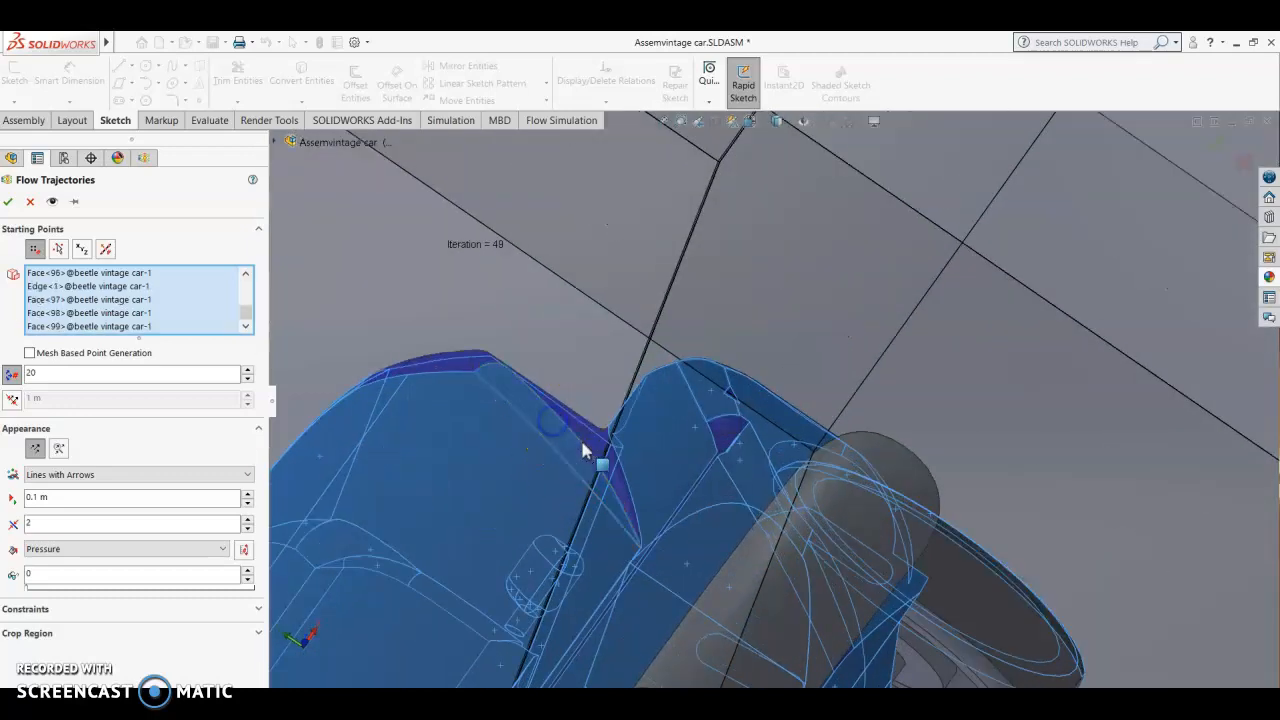
left_click(624, 490)
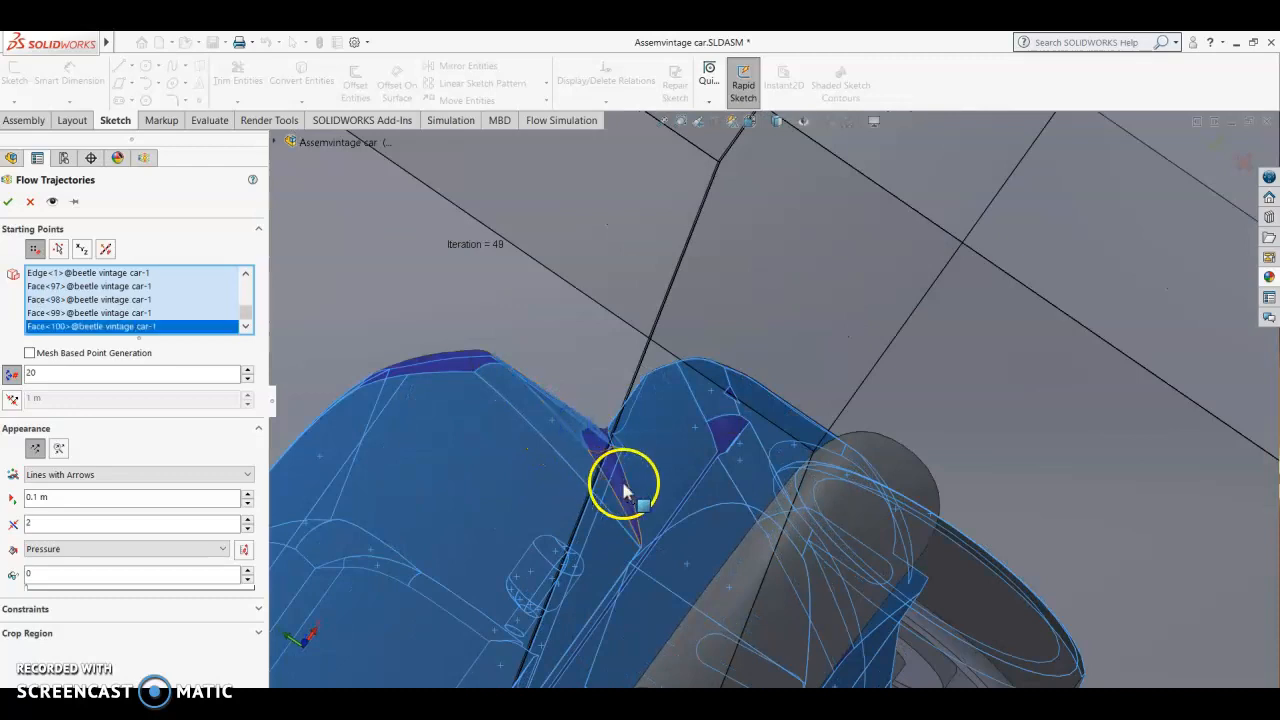
left_click(603, 450)
left_click(448, 365)
left_click(450, 368)
Step: Generate the flow trajectories from the selected car faces with 20 points, as lines with arrows coloured by pressure
middle_click_drag(450, 368, 641, 335)
scroll(664, 222, "up", 5)
middle_click_drag(908, 440, 714, 240)
scroll(846, 203, "up", 5)
middle_click_drag(852, 316, 846, 306)
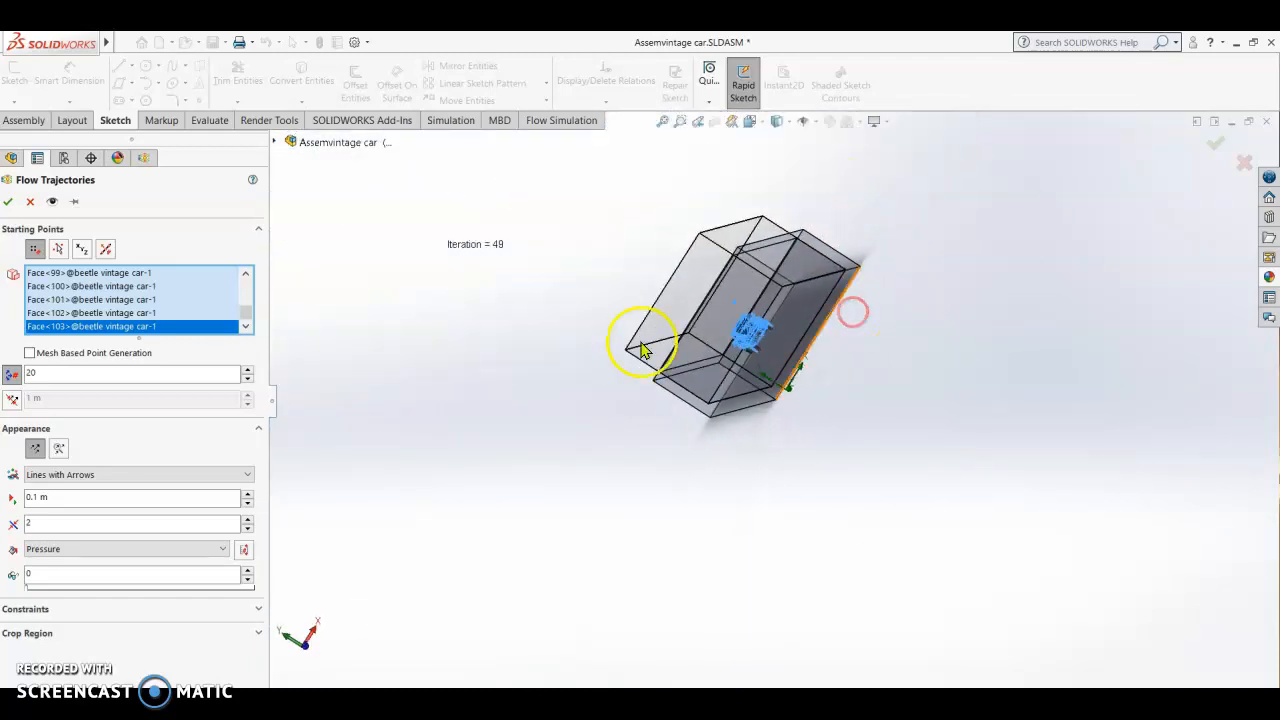
left_click(5, 202)
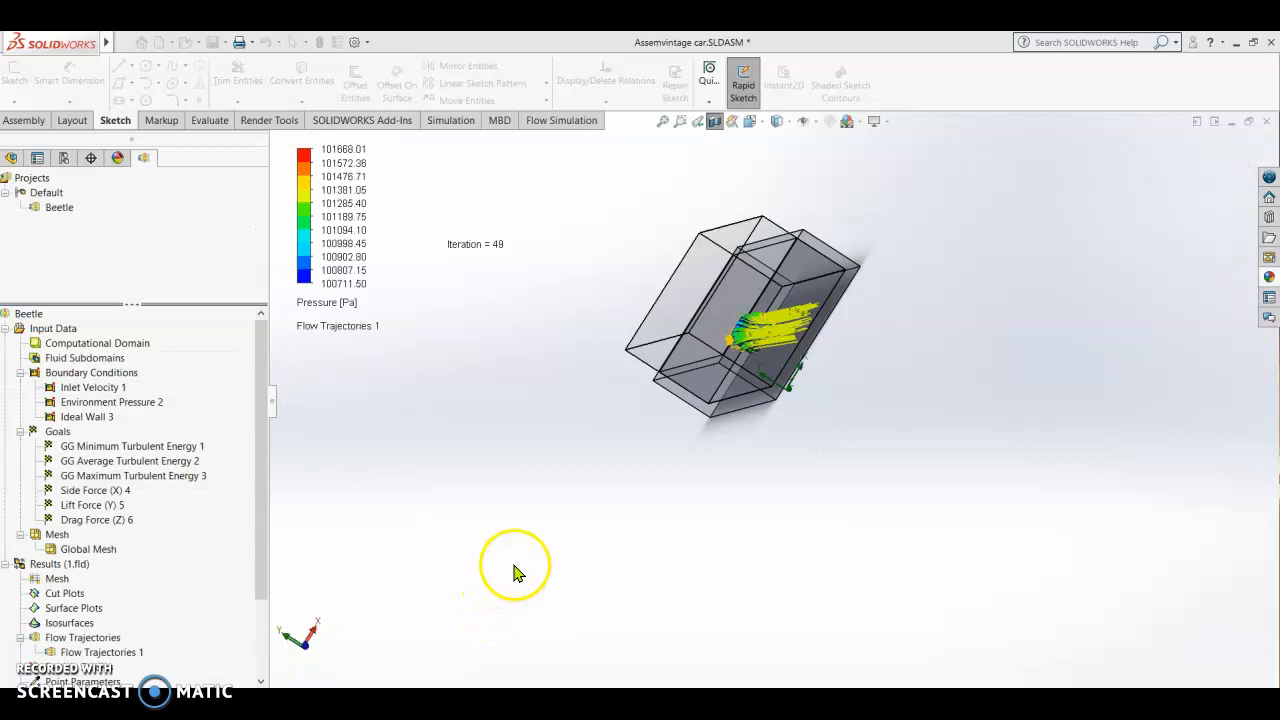
Step: Examine the pressure-coloured flow trajectories along the wind tunnel and up close around the car's front
middle_click_drag(597, 527, 715, 348)
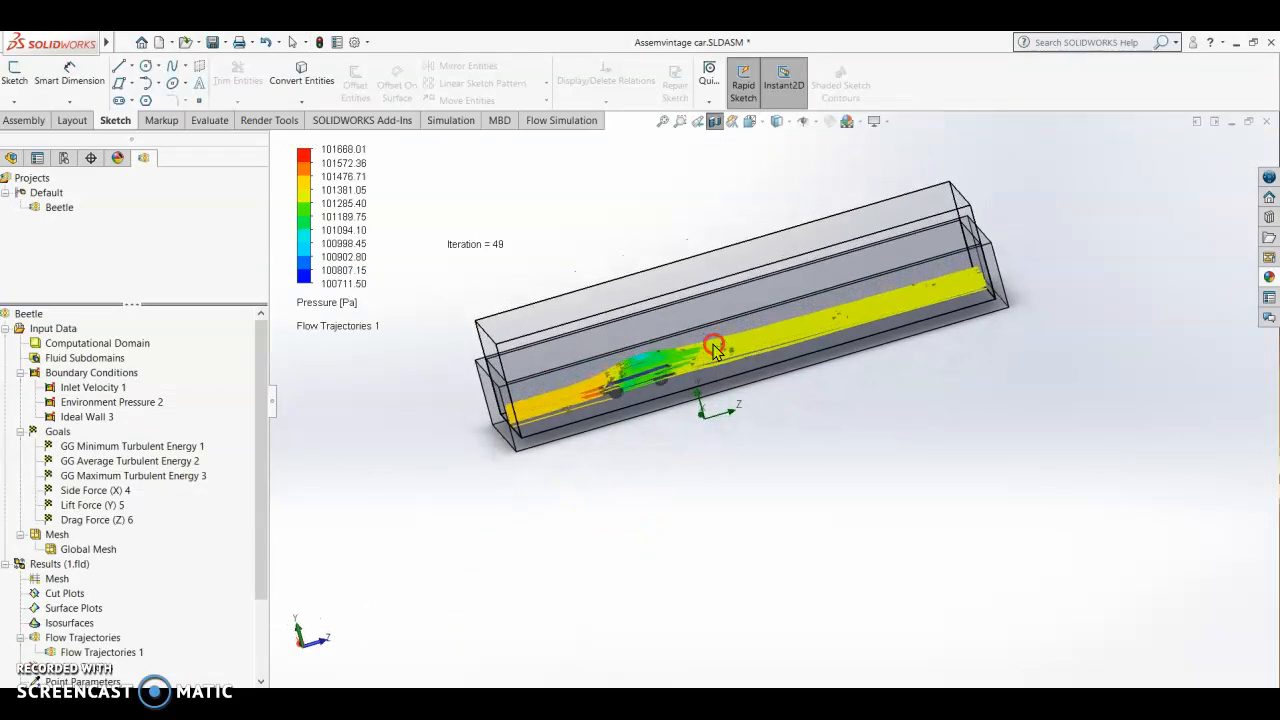
scroll(603, 391, "down", 4)
scroll(757, 434, "down", 5)
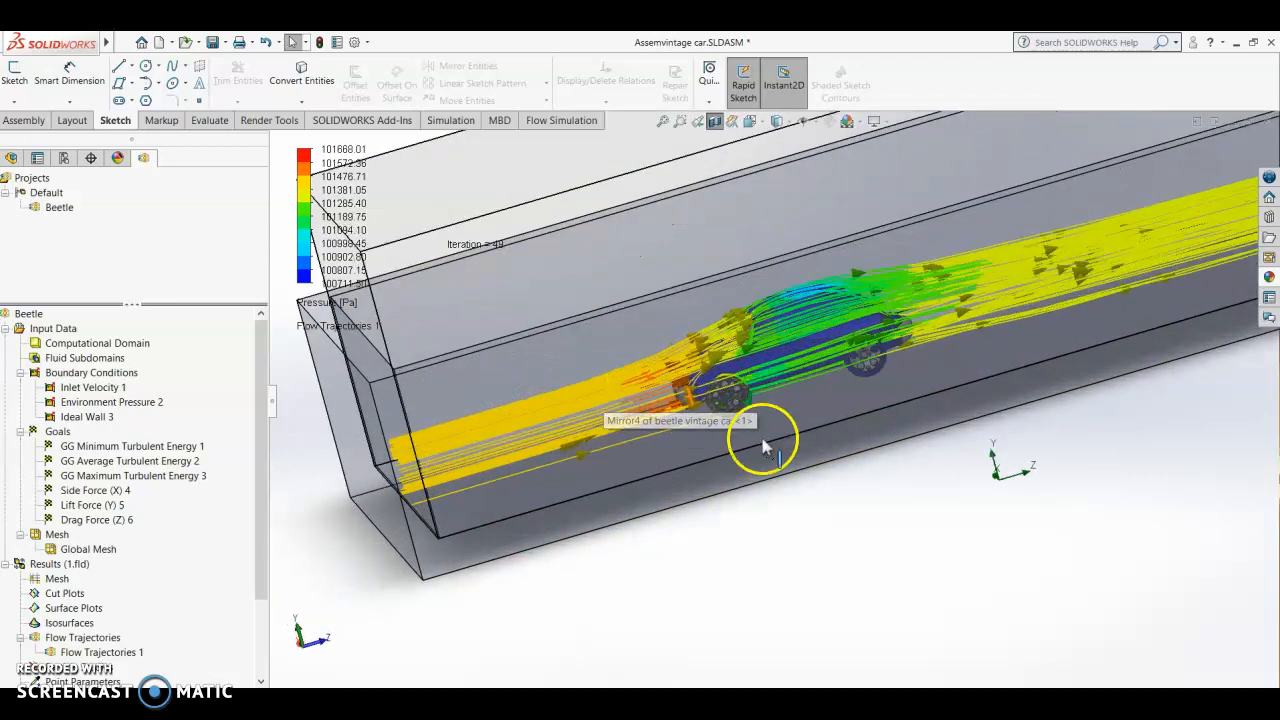
middle_click_drag(800, 612, 826, 550)
scroll(598, 432, "down", 5)
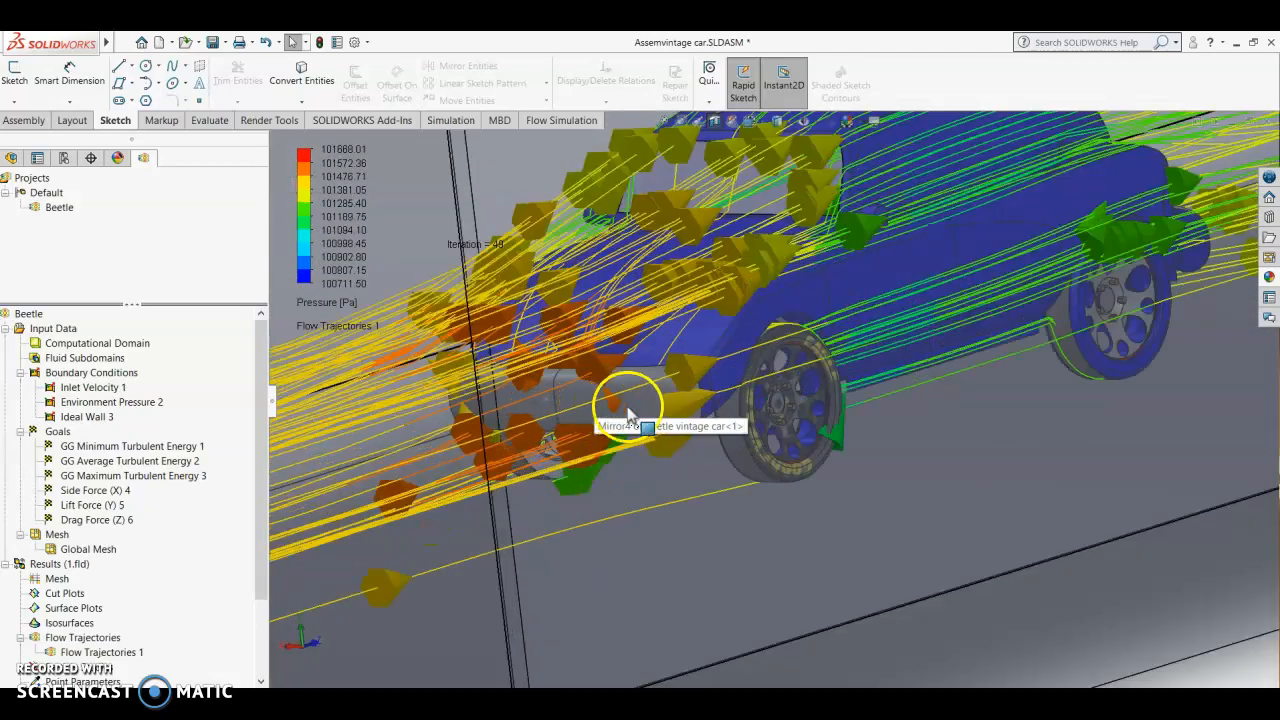
Step: Examine the pressure-coloured flow trajectories over the whole car, beneath its underbody and in the wake behind it
scroll(757, 434, "up", 5)
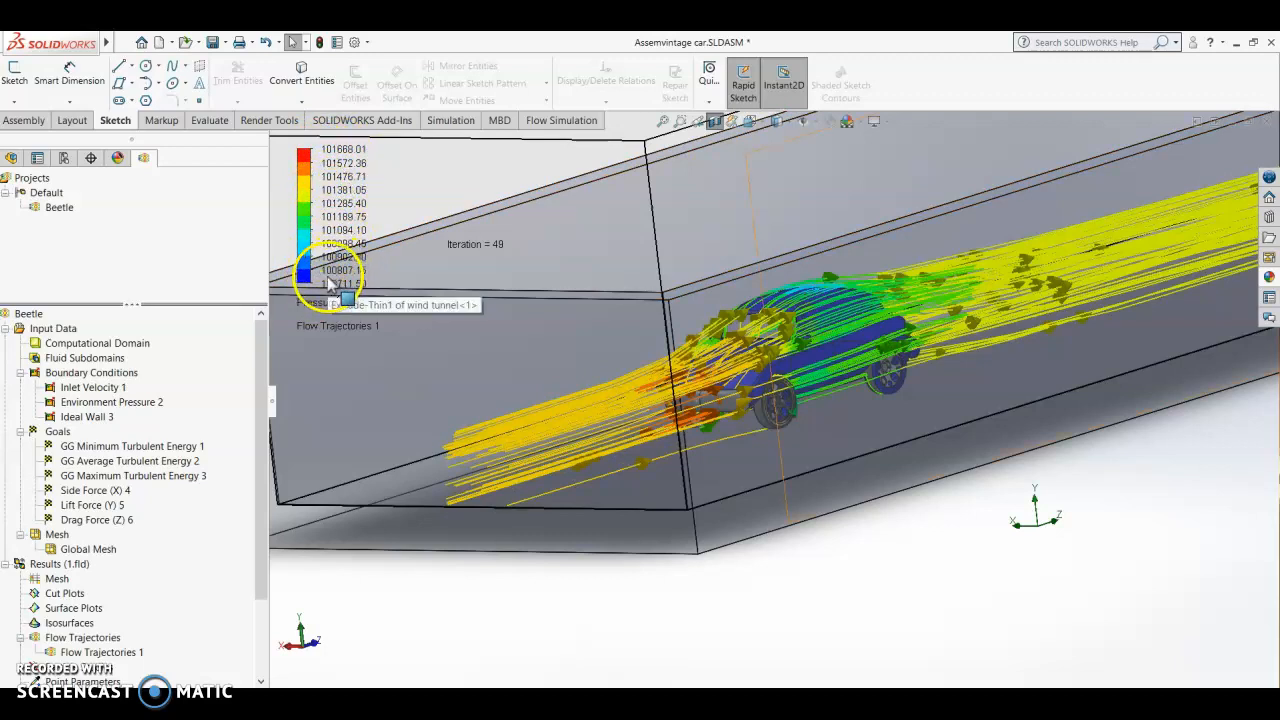
middle_click_drag(948, 491, 940, 478)
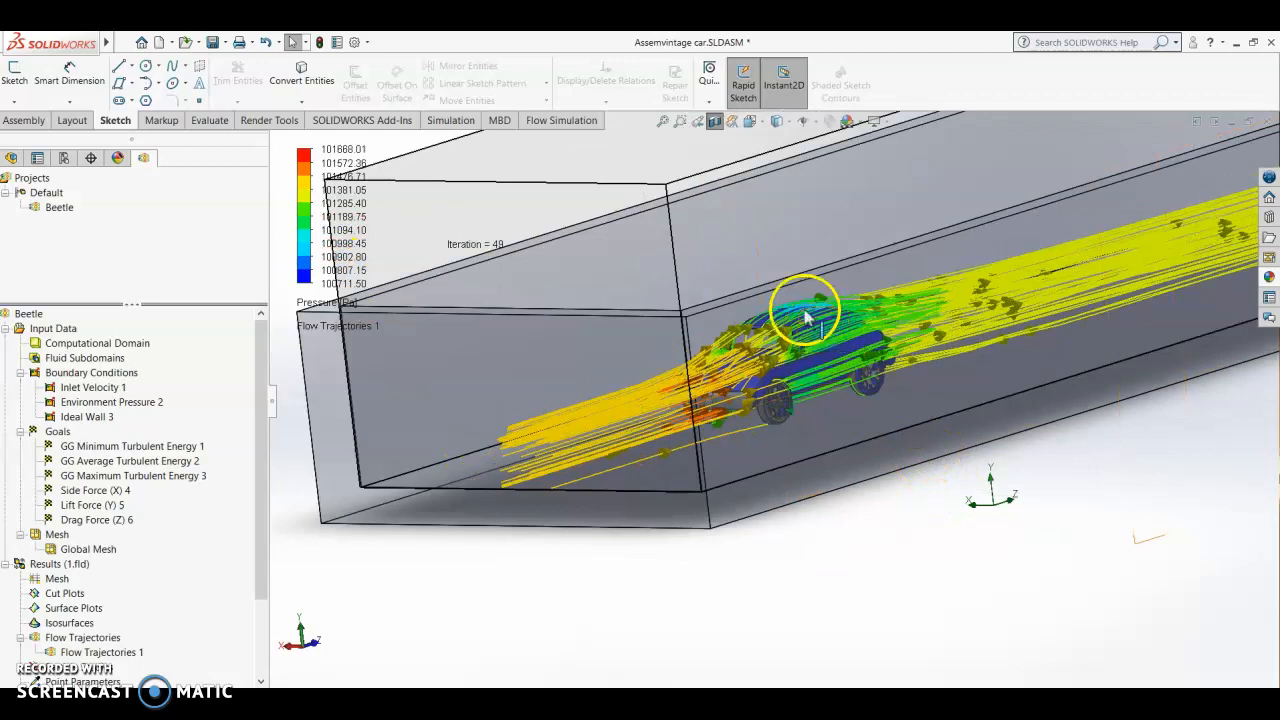
middle_click_drag(846, 431, 857, 291)
left_click(783, 280)
left_click(614, 632)
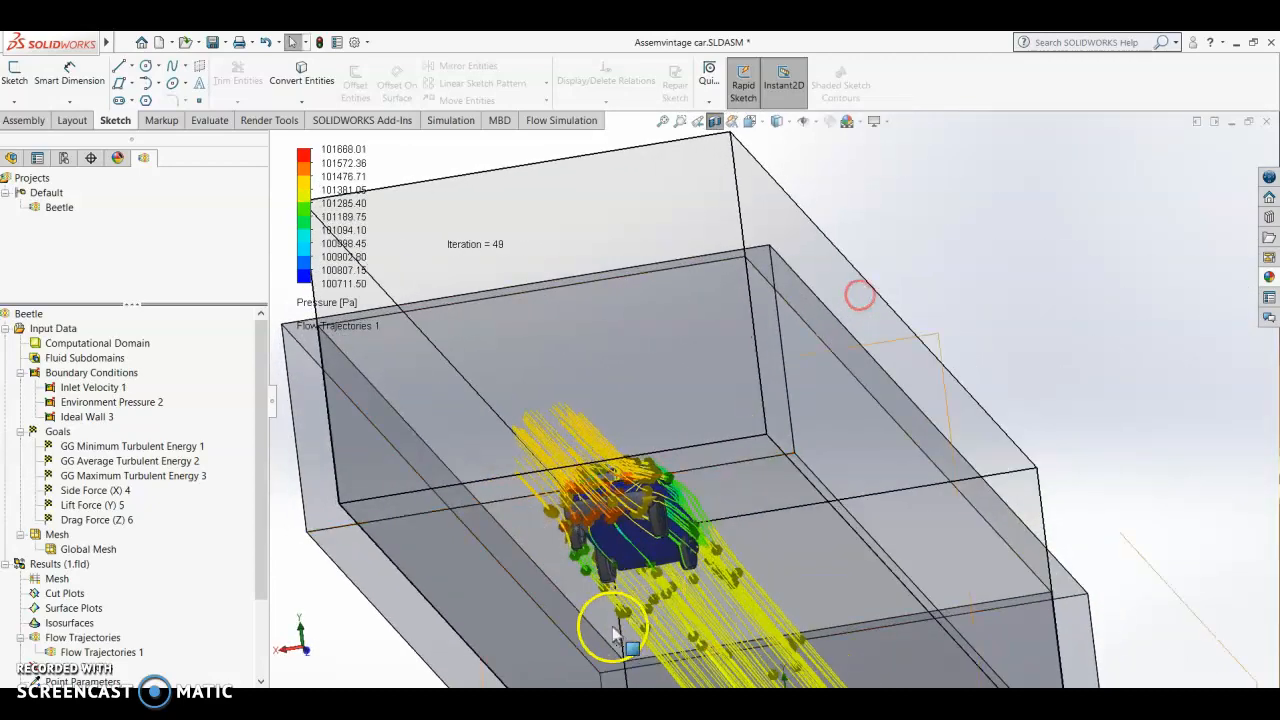
scroll(613, 628, "up", 6)
middle_click_drag(737, 455, 740, 449)
scroll(740, 449, "down", 10)
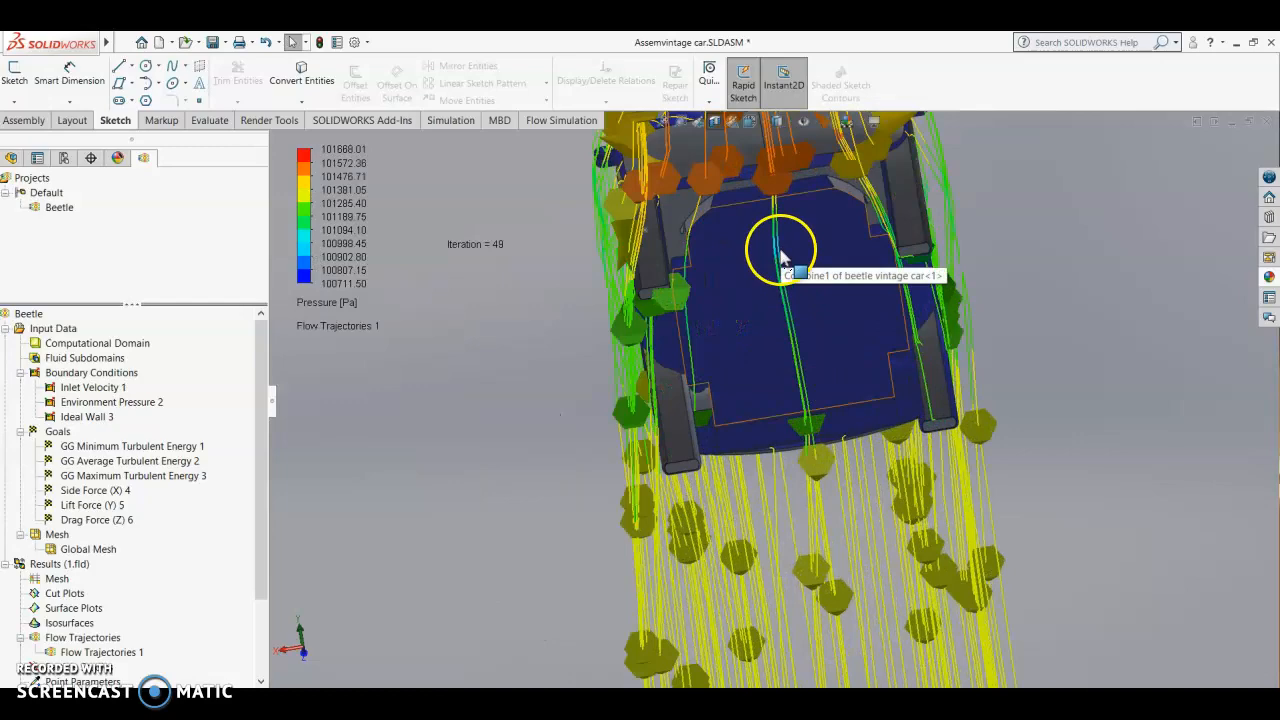
scroll(808, 356, "up", 5)
middle_click_drag(923, 414, 823, 500)
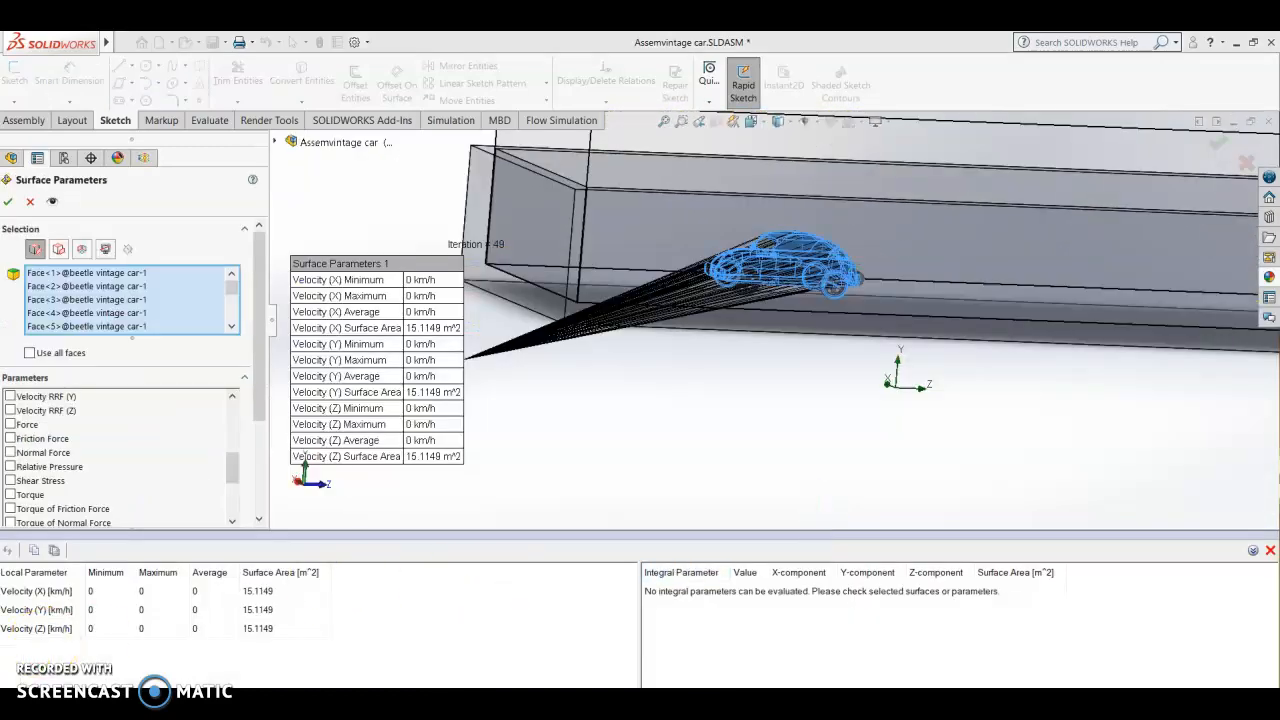
Step: Begin a new surface parameters evaluation with Pressure as the only parameter
left_click(390, 545)
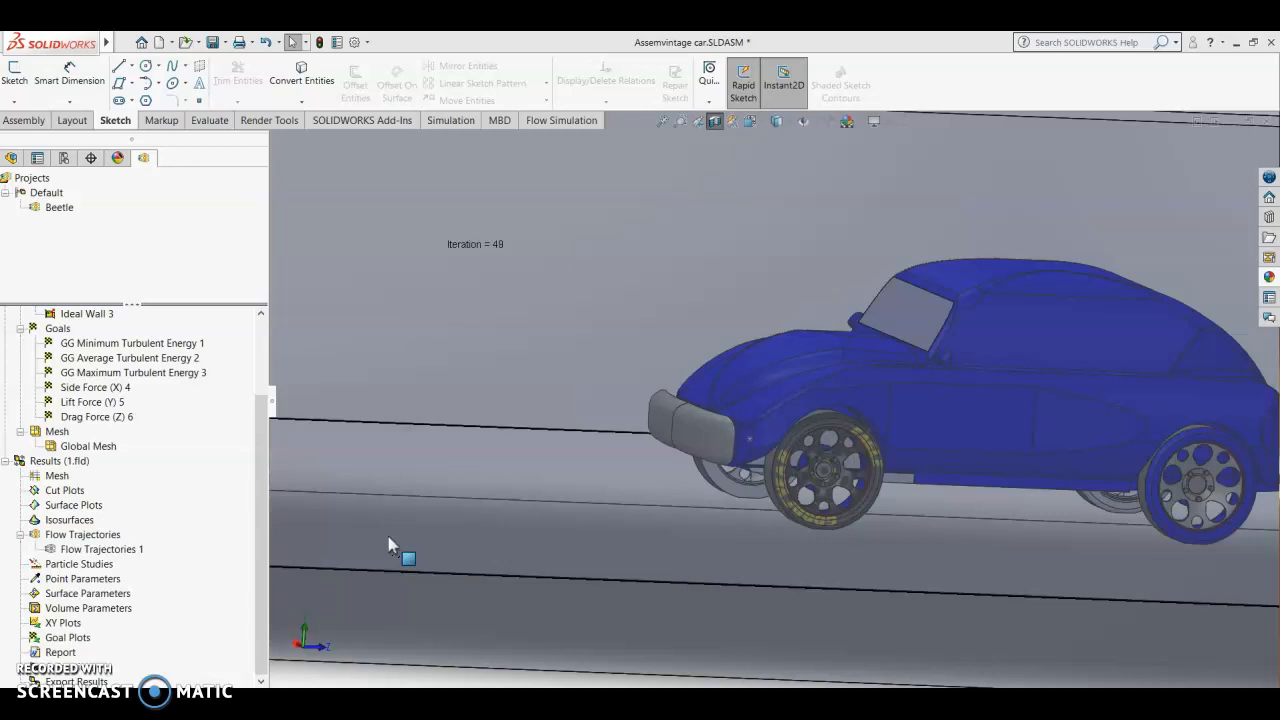
right_click(69, 597)
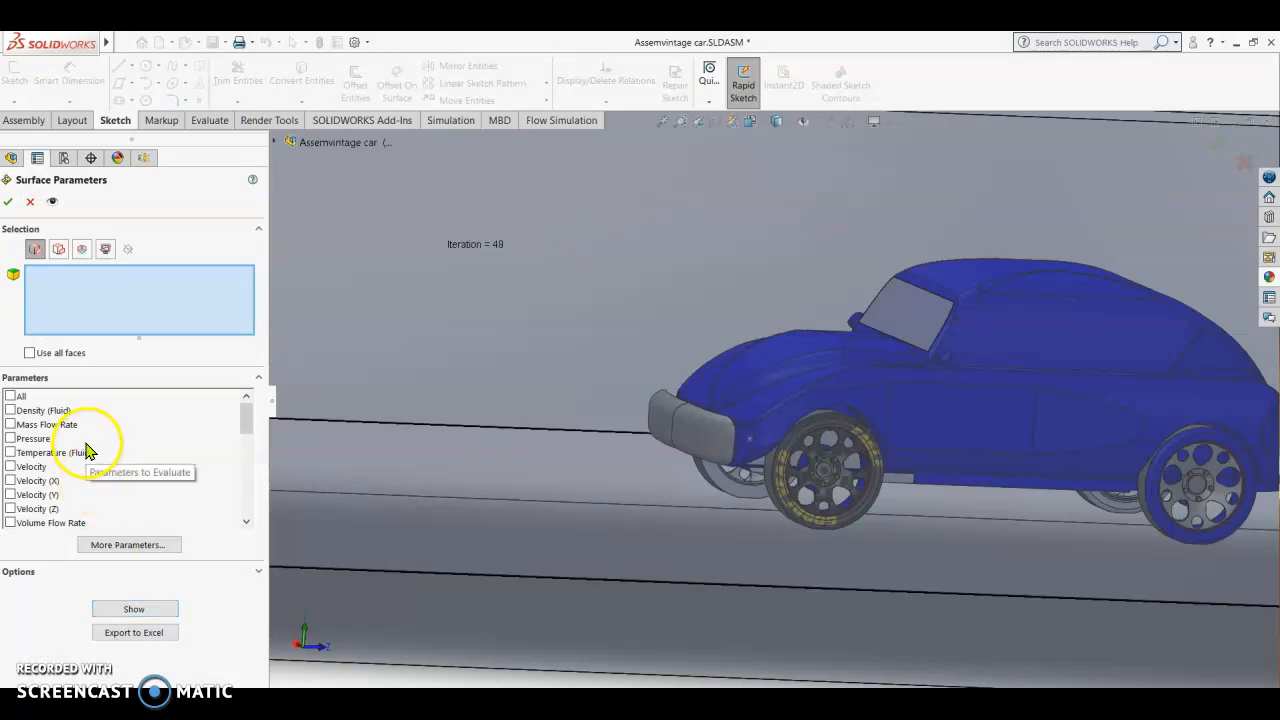
left_click(8, 440)
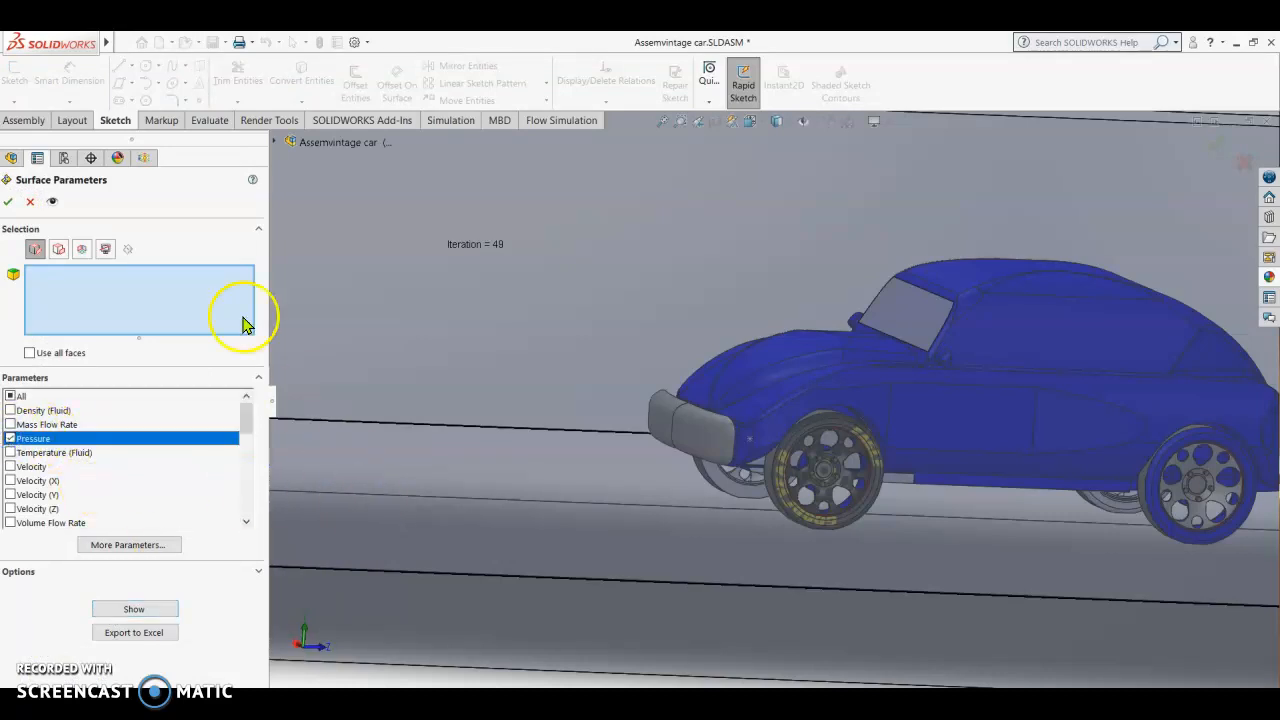
Step: Select the hood faces and the front fender faces on both sides of the car for the pressure evaluation
scroll(678, 386, "up", 2)
scroll(678, 386, "up", 2)
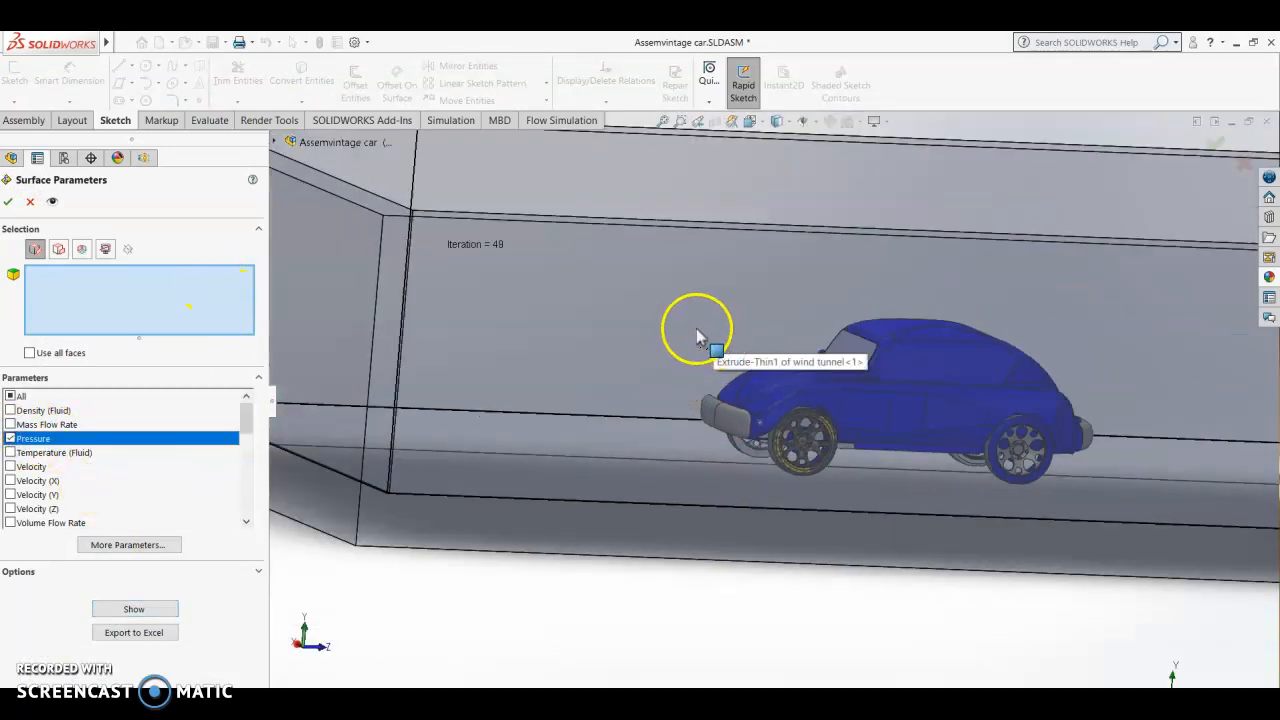
middle_click_drag(660, 343, 655, 614)
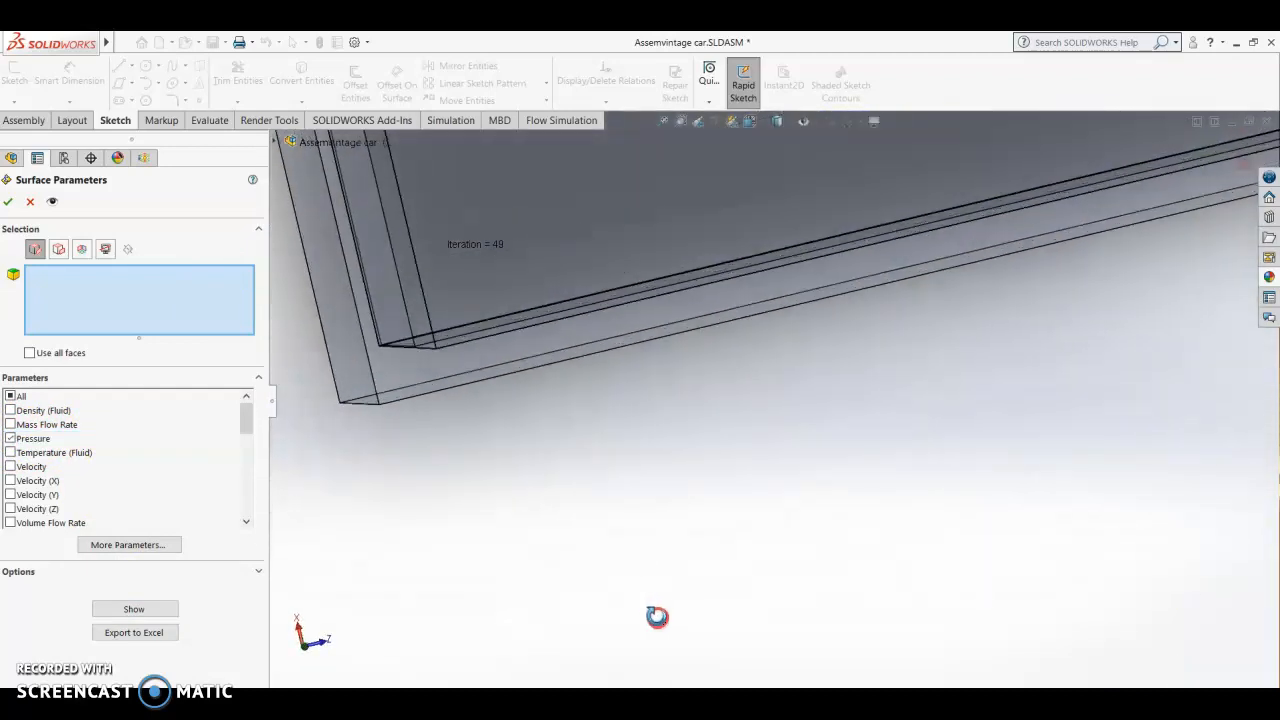
scroll(840, 255, "down", 6)
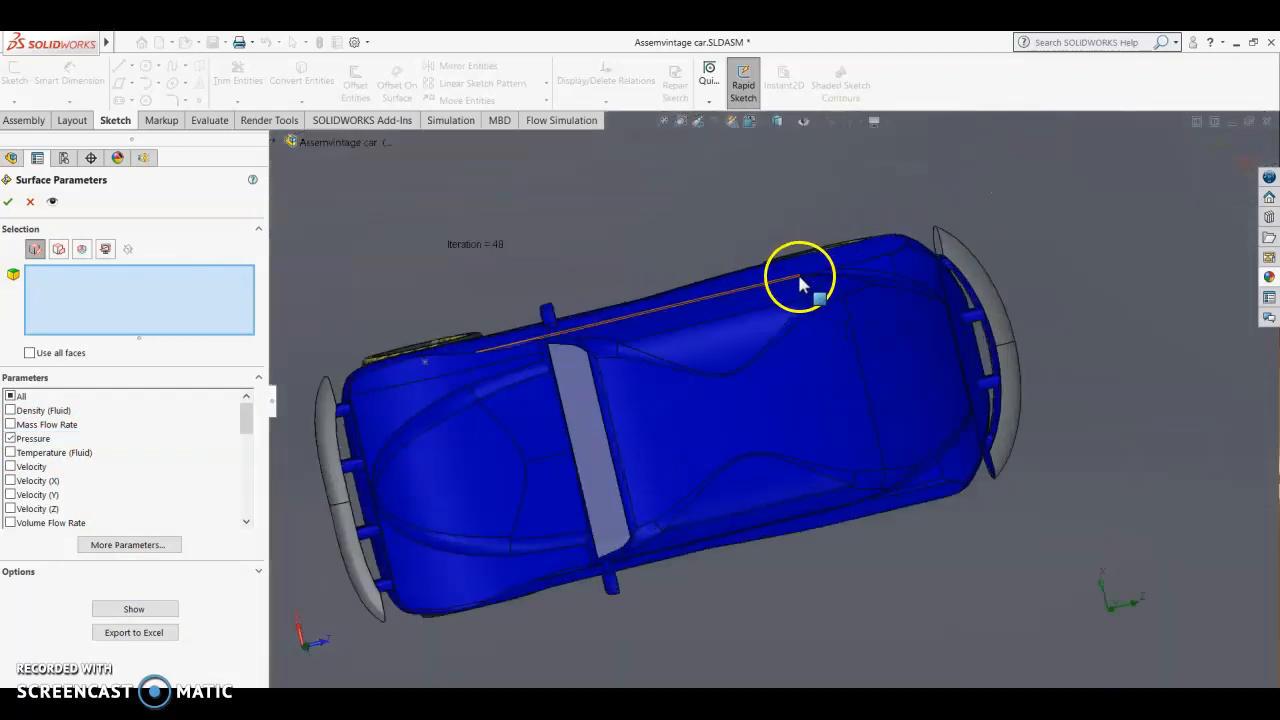
left_click(449, 582)
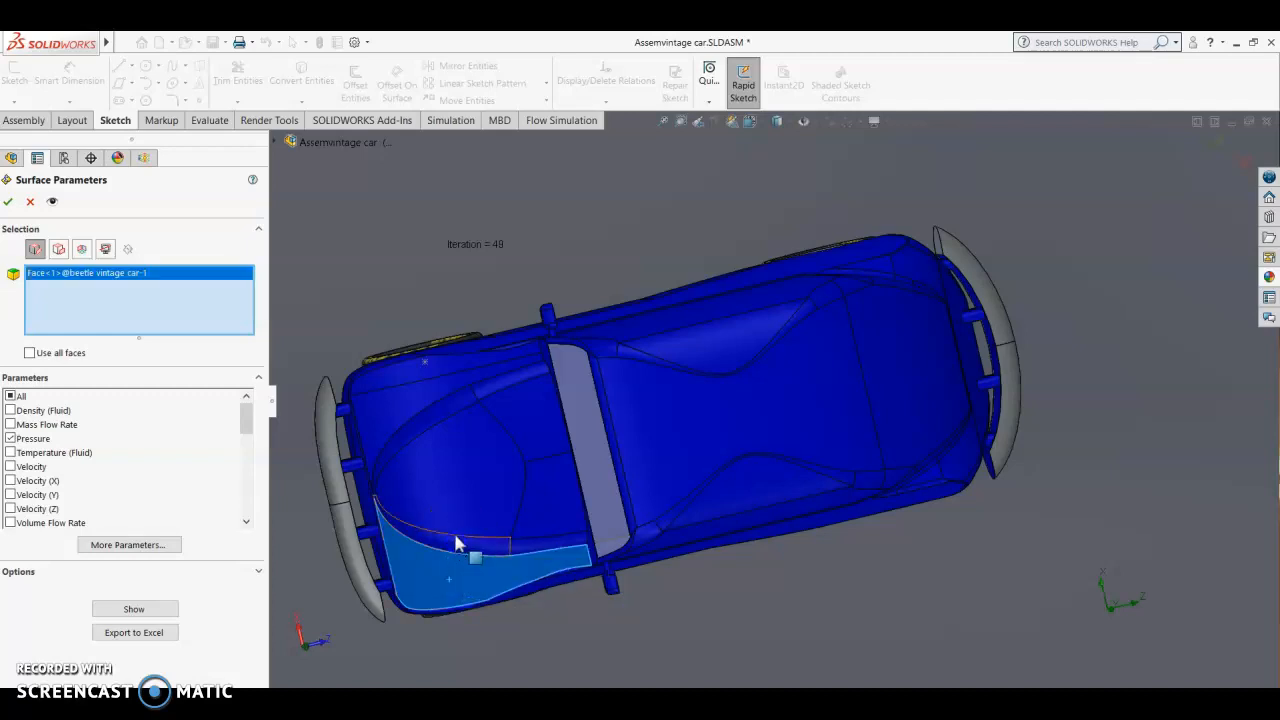
left_click(456, 540)
left_click(414, 423)
left_click(391, 404)
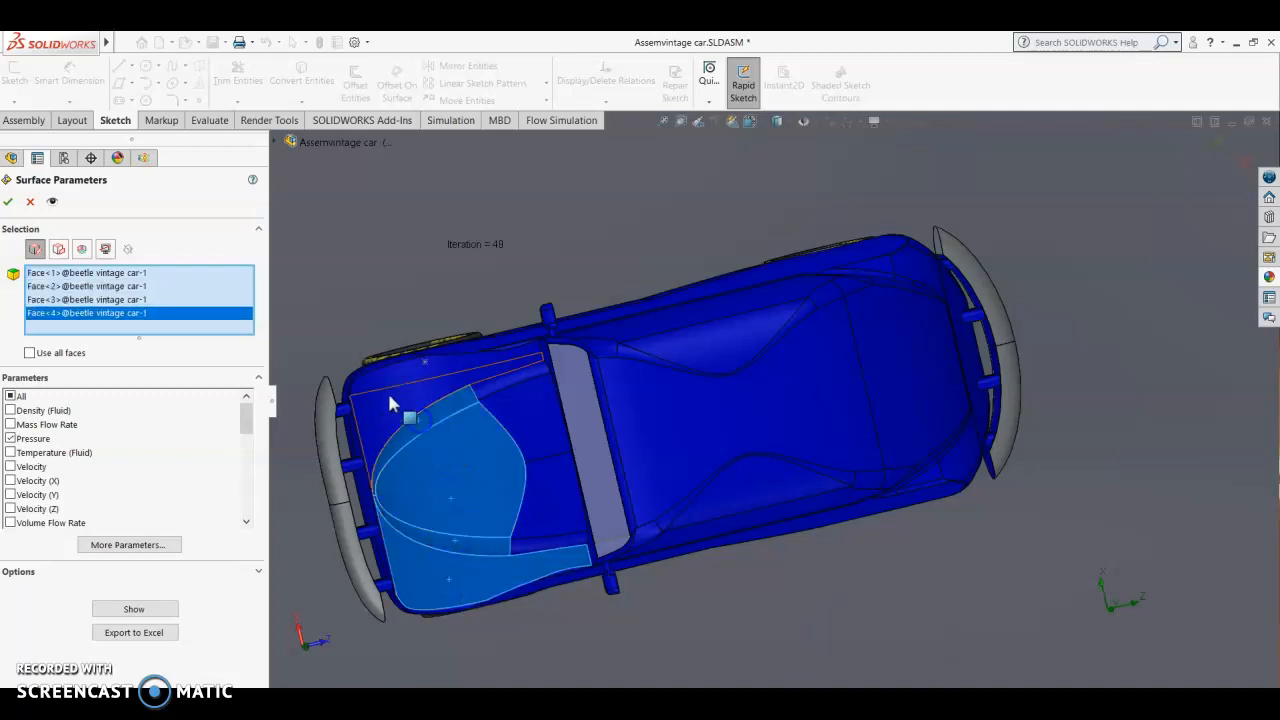
left_click(391, 392)
left_click(392, 378)
Step: Add the remaining hood edge strips and the cowl faces in front of the windscreen to the selection
left_click(507, 388)
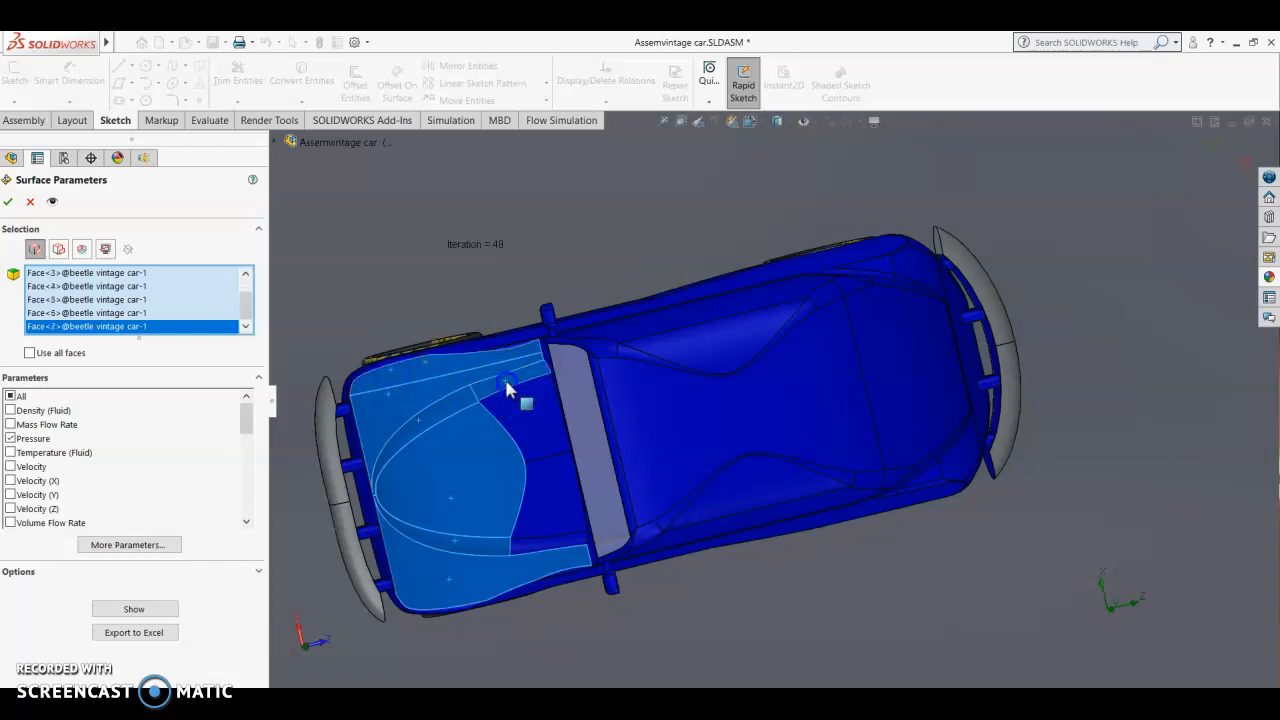
left_click(530, 425)
left_click(551, 491)
left_click(557, 534)
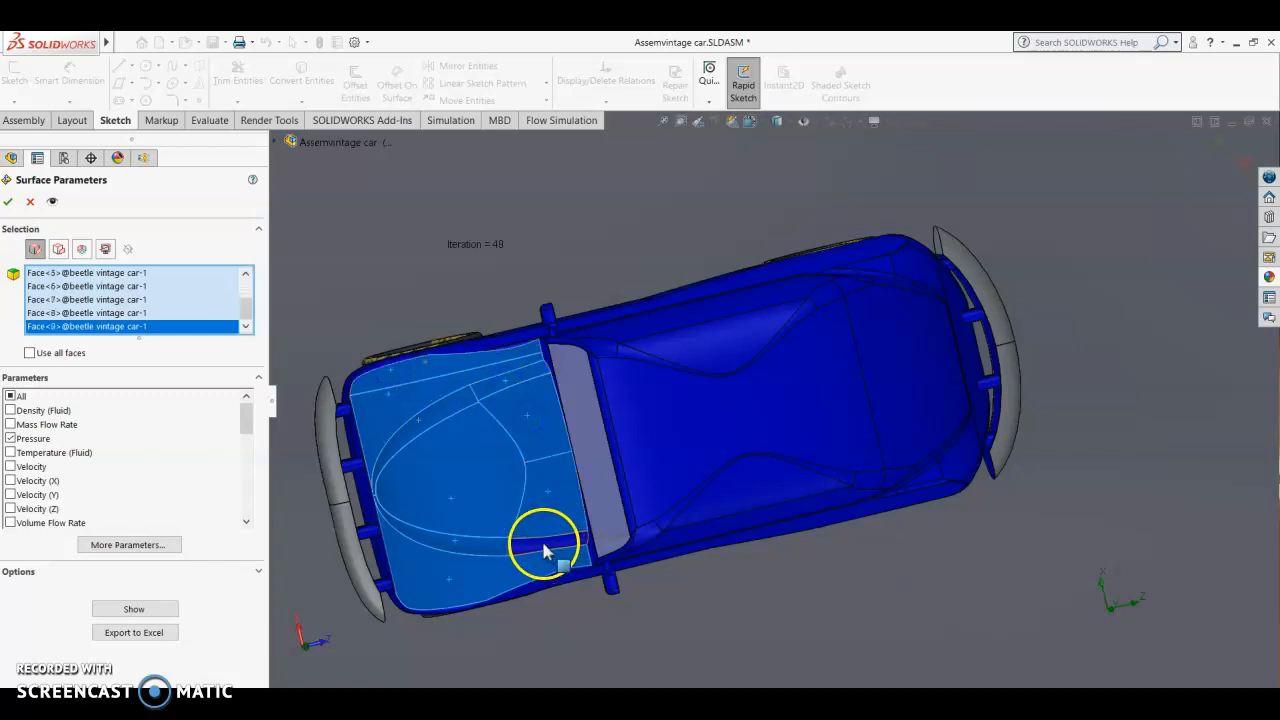
left_click(576, 565)
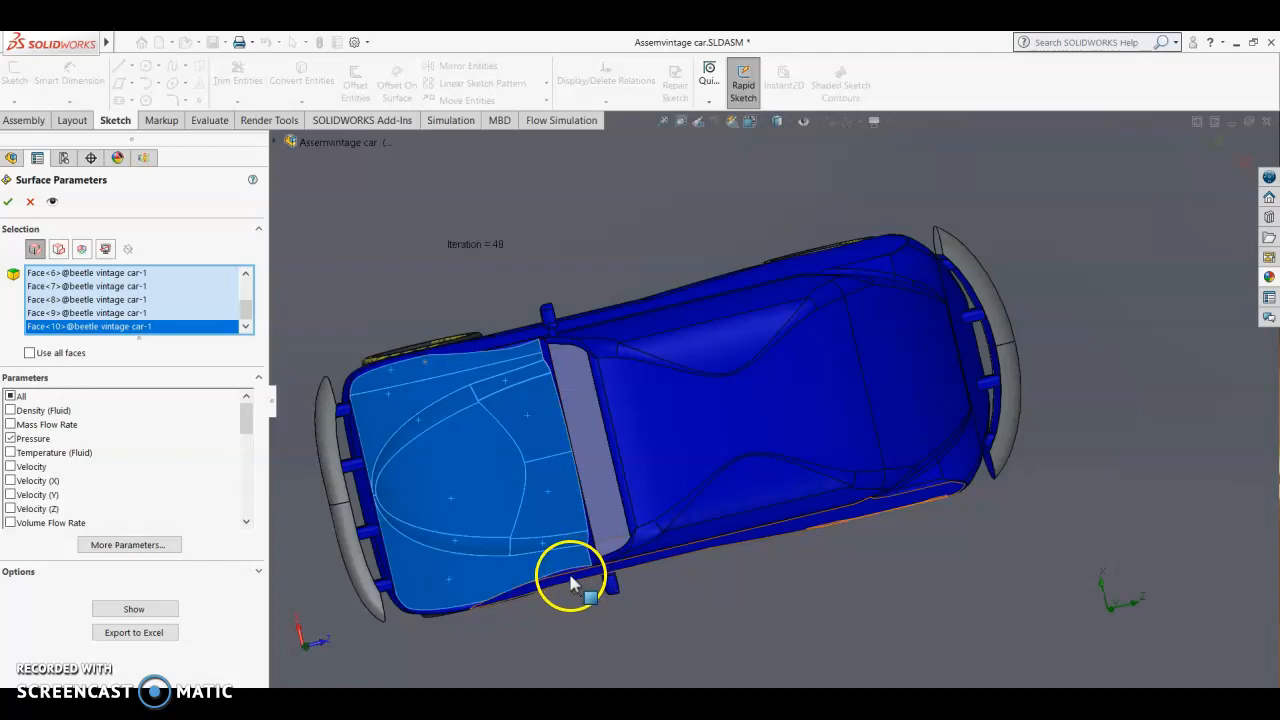
Step: Add one side's body, window-pillar and side panel faces, plus the roof and the windscreen's upper frame, to the selection
left_click(606, 334)
left_click(607, 356)
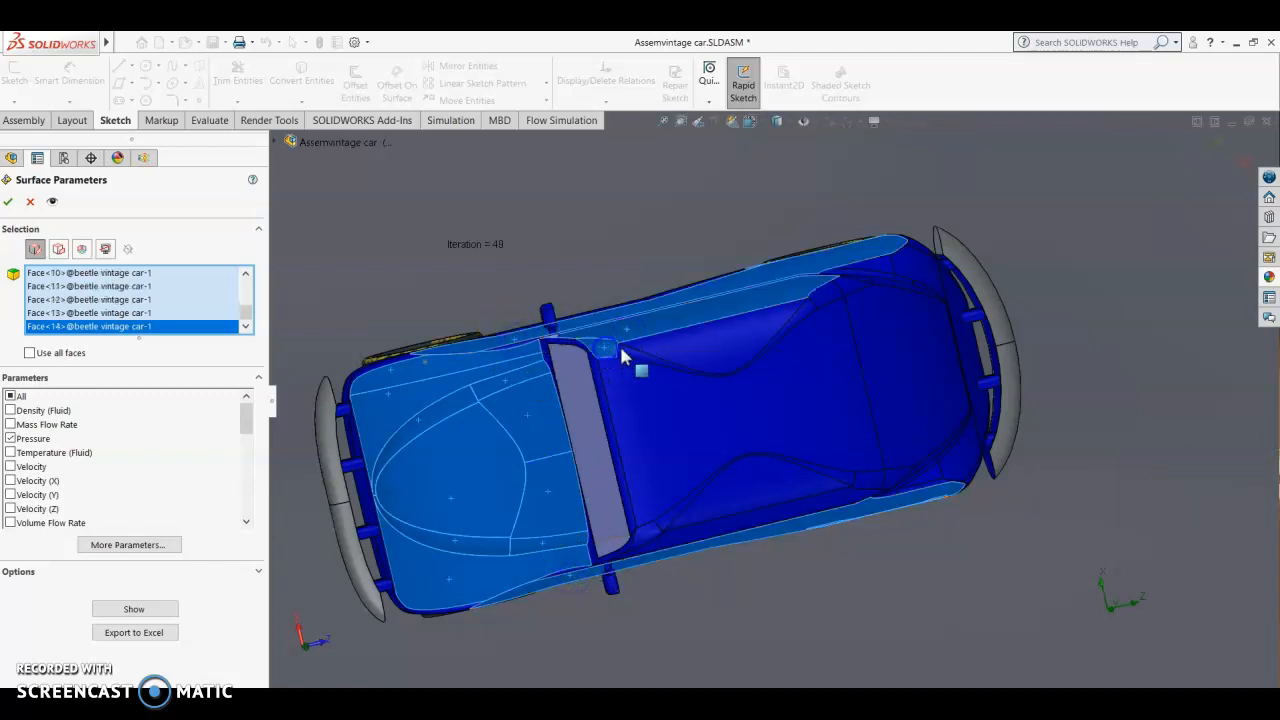
left_click(624, 355)
left_click(651, 366)
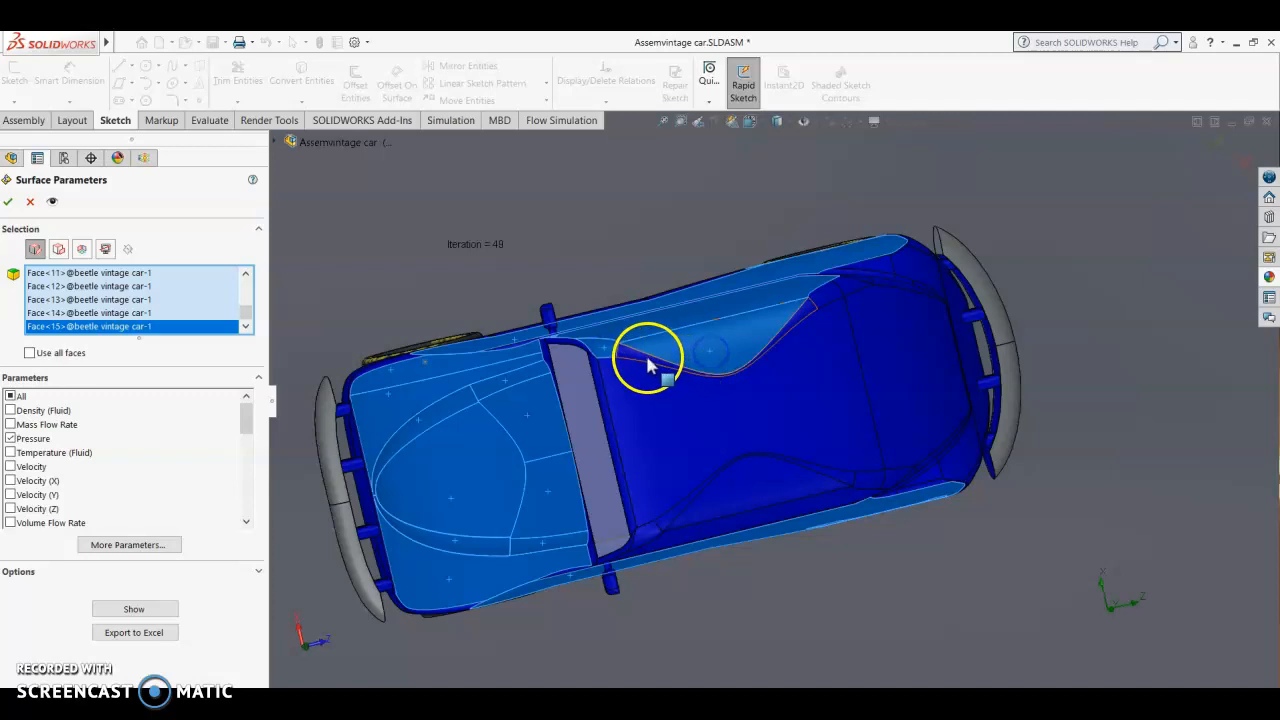
left_click(653, 414)
left_click(608, 428)
Step: Add the windscreen corner faces and the opposite side's pillar, roof edge and side panel faces to the selection
left_click(546, 348)
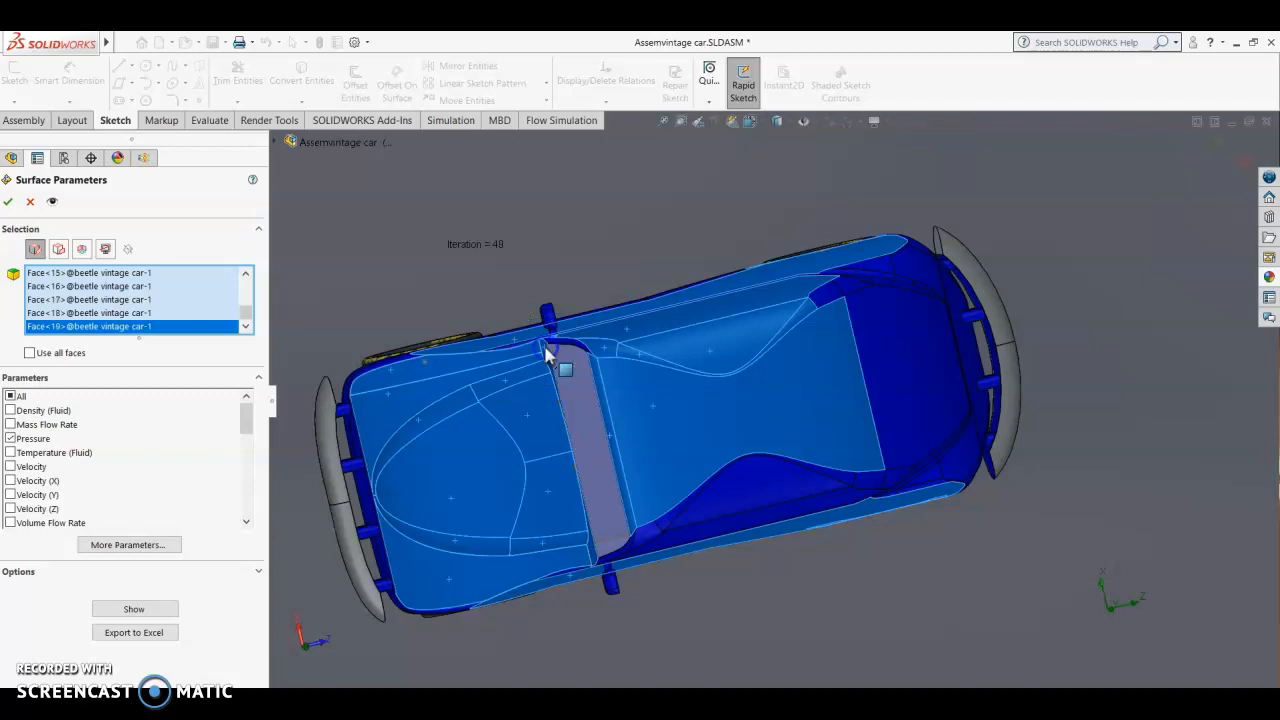
left_click(650, 525)
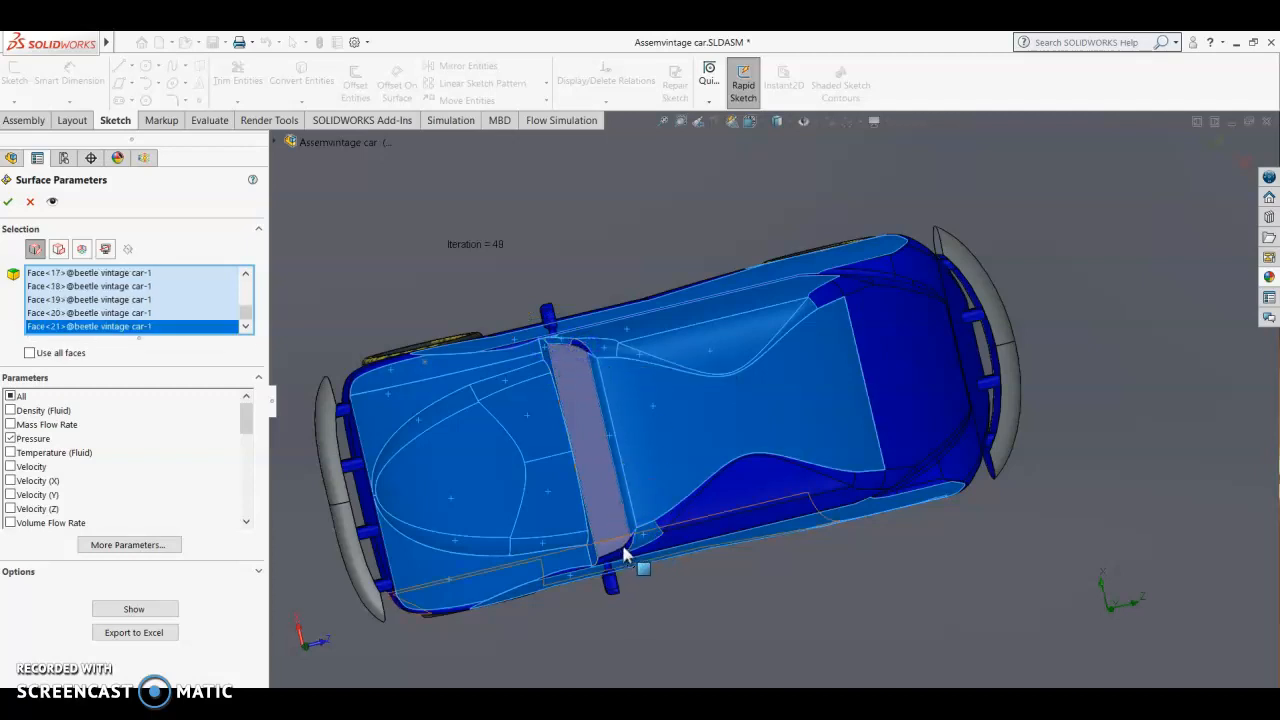
left_click(623, 548)
left_click(623, 545)
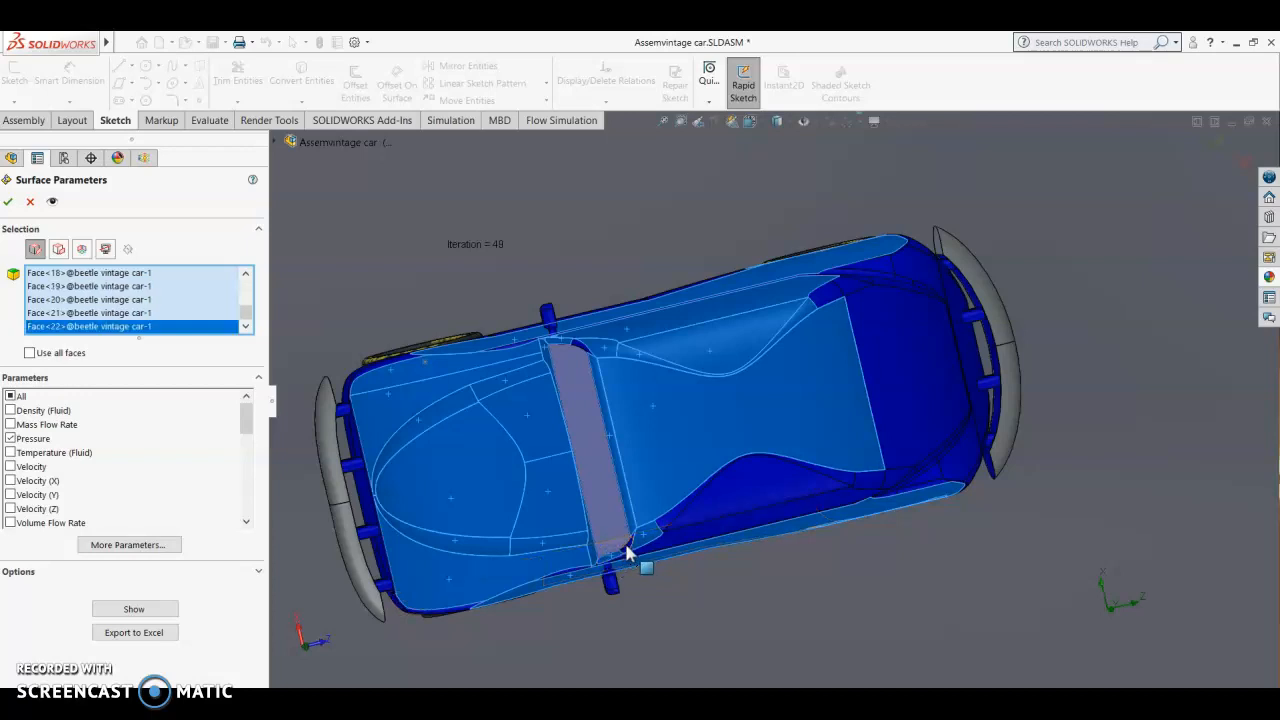
left_click(664, 518)
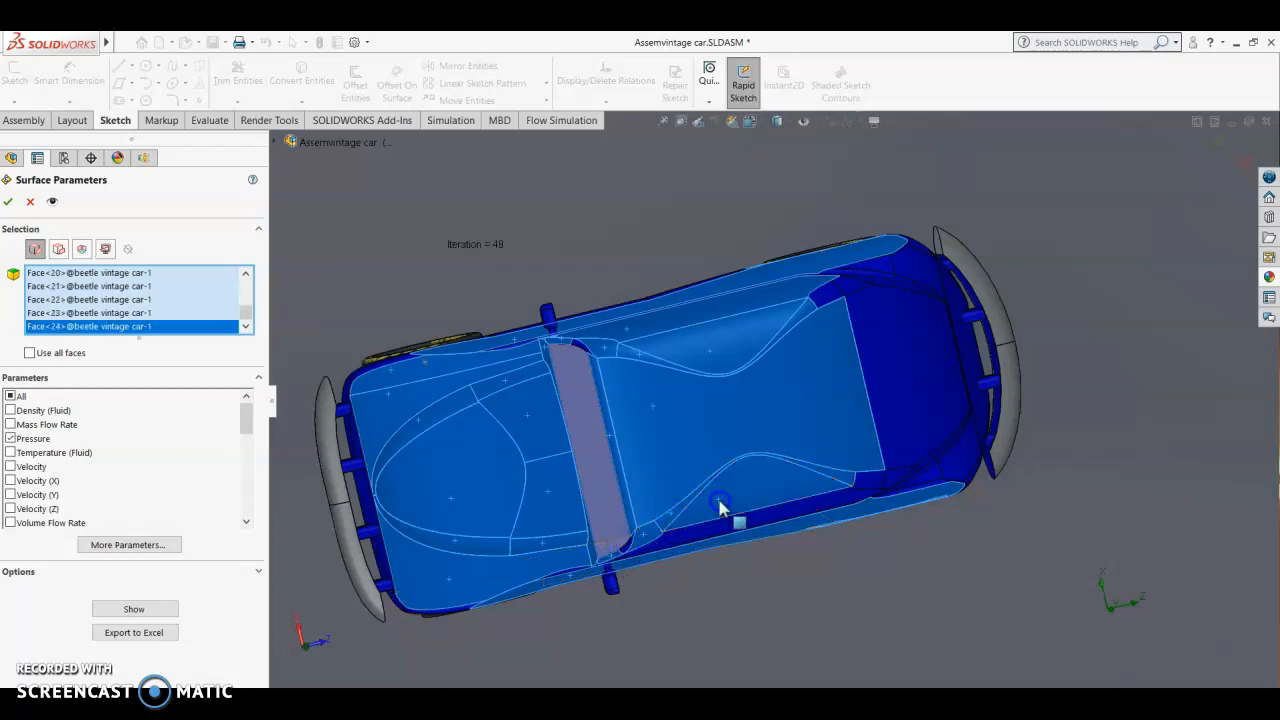
left_click(866, 484)
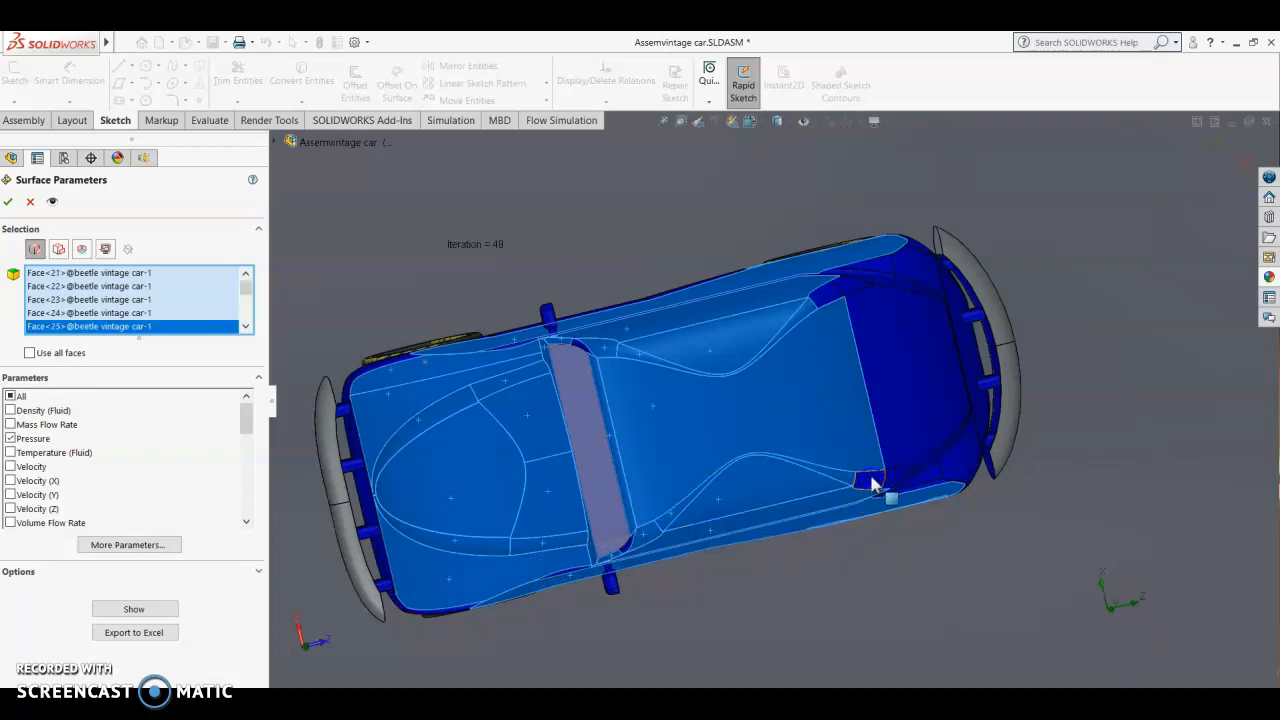
Step: Add the rear deck behind the roof and the rear corner and end body faces to the selection
left_click(895, 380)
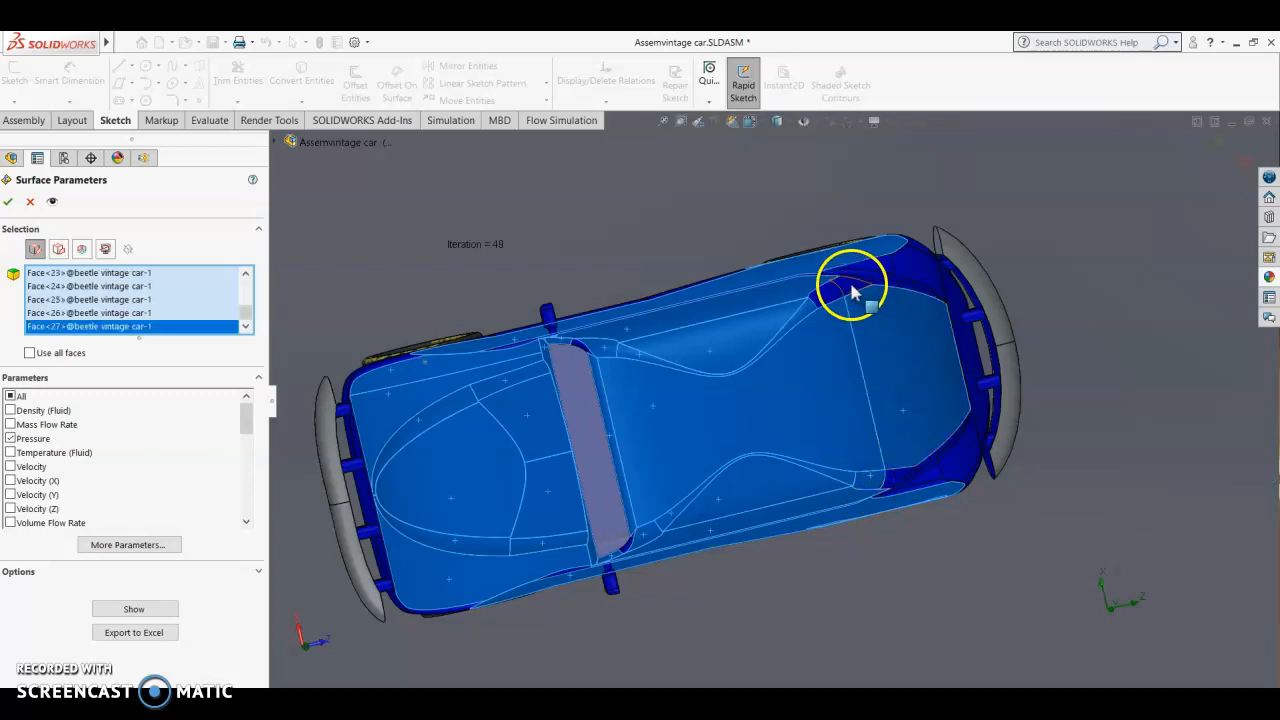
left_click(878, 268)
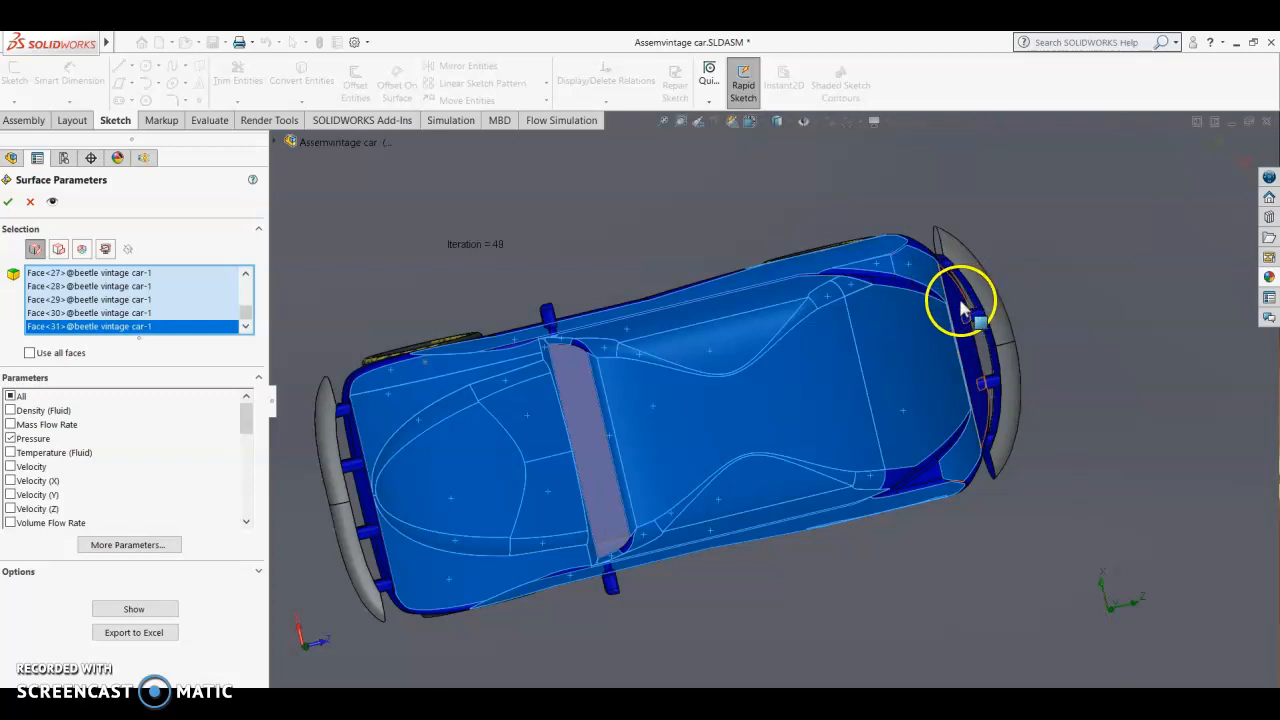
left_click(970, 428)
Step: Add the rear and front bumper faces to the selection
left_click(1003, 335)
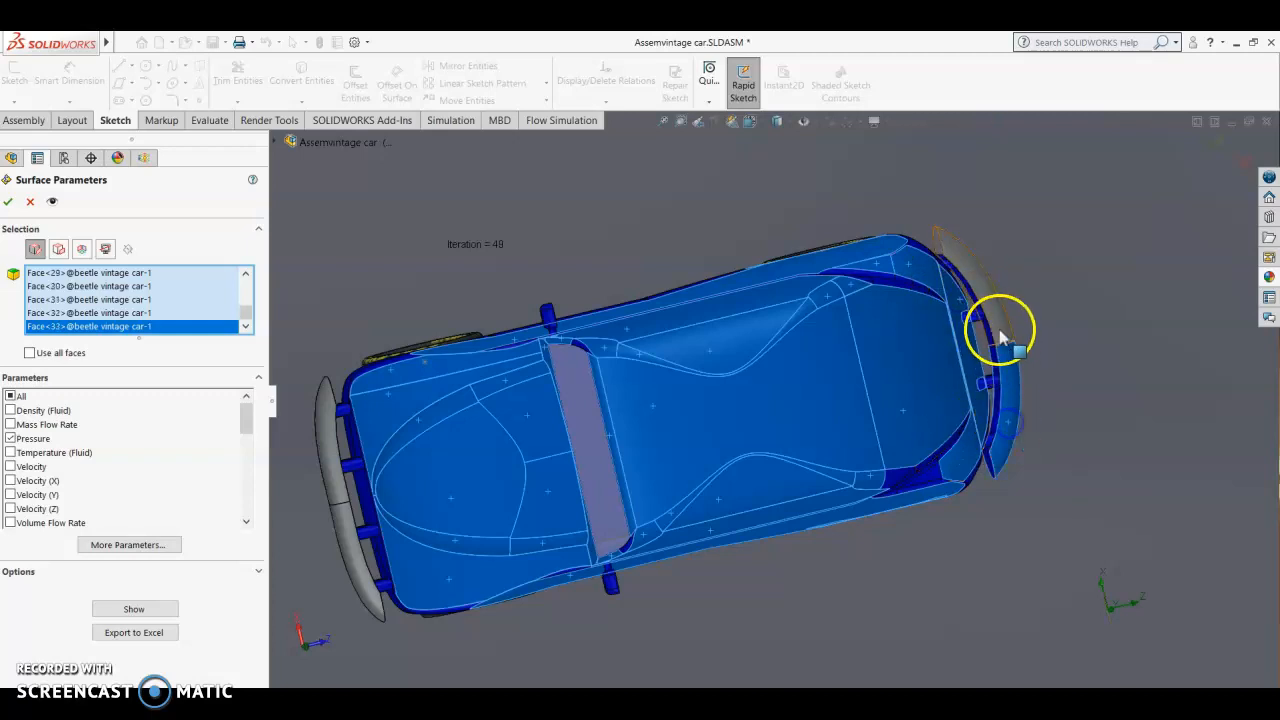
left_click(325, 448)
left_click(325, 540)
Step: Add the remaining narrow trim faces along the car's lower side and rear body edges to the selection
left_click(480, 600)
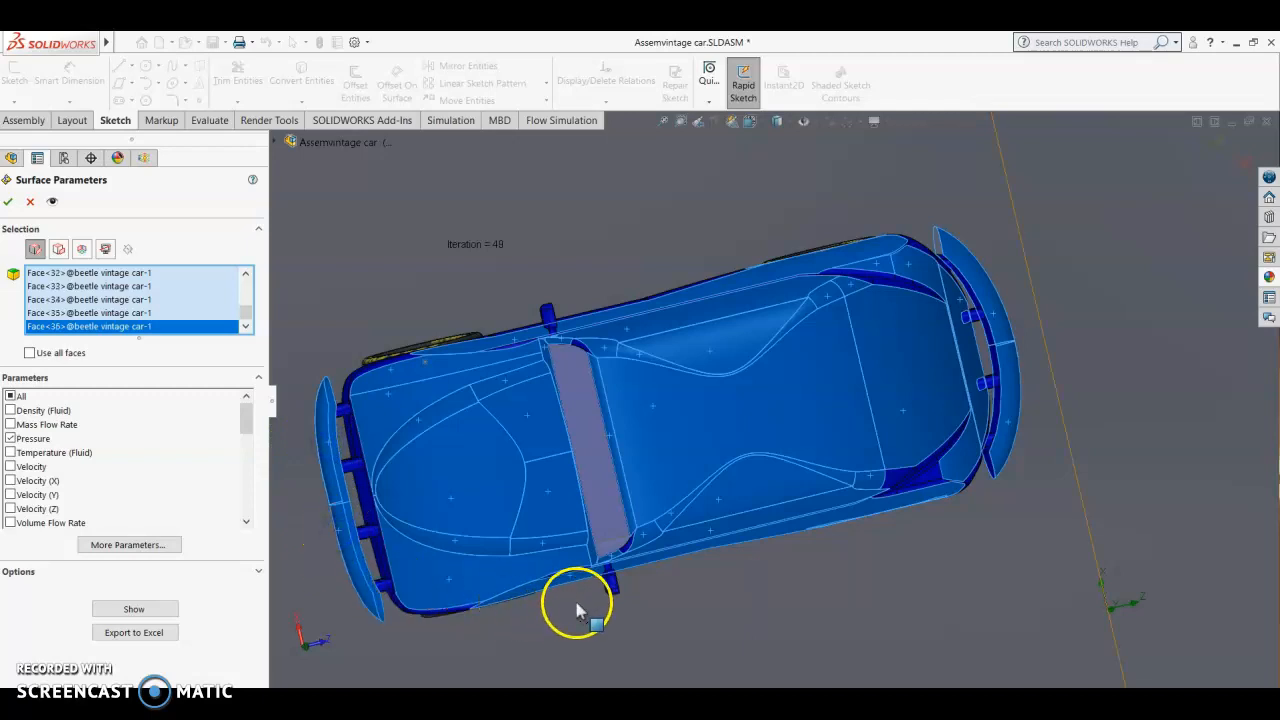
left_click(935, 482)
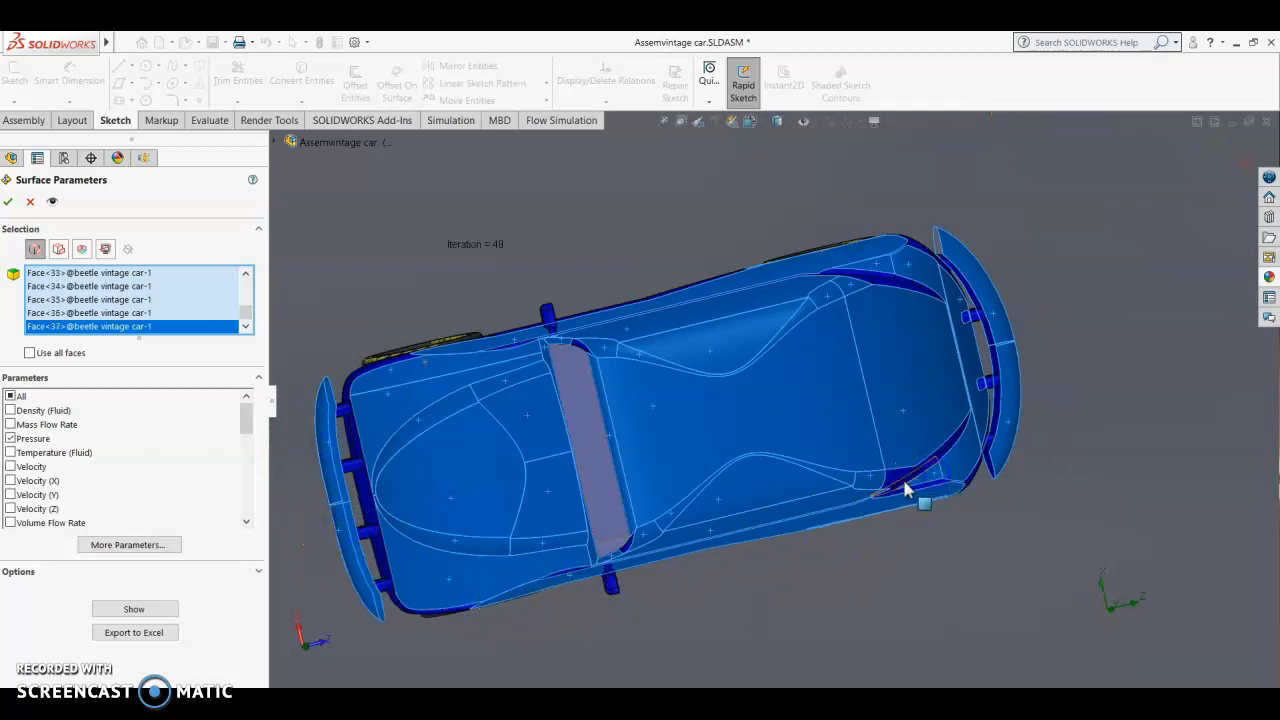
left_click(923, 349)
left_click(905, 288)
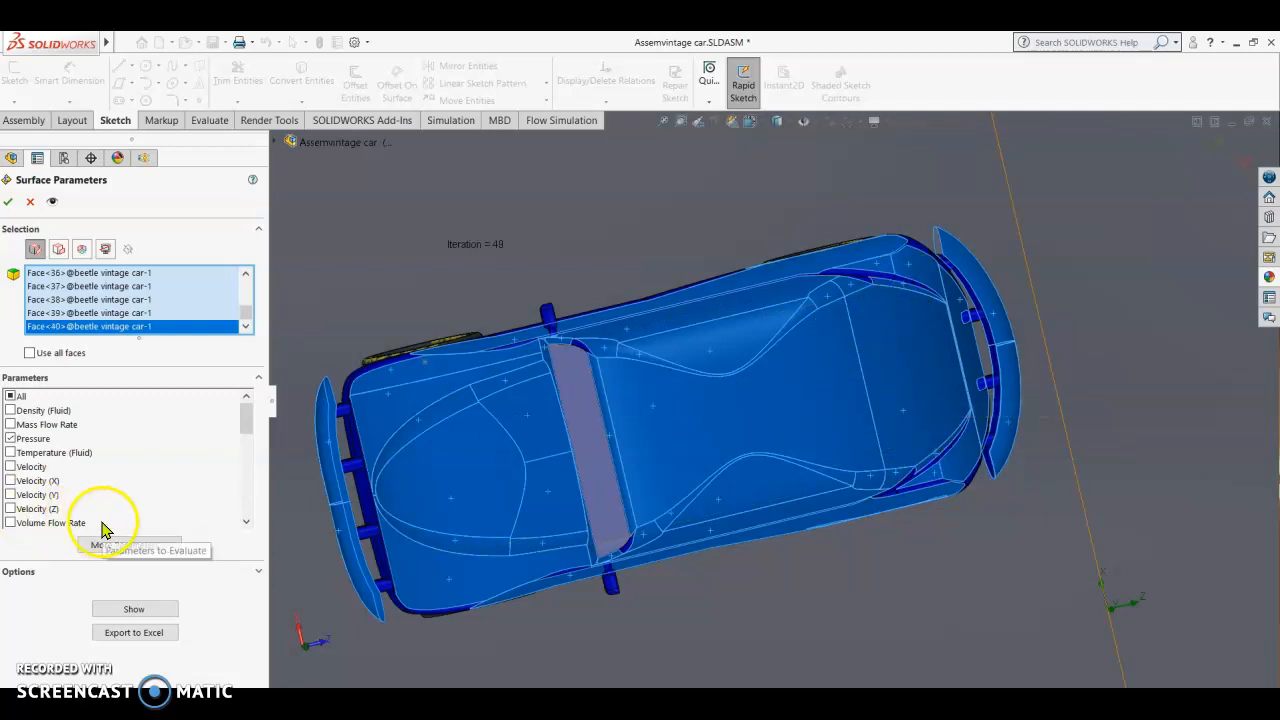
Step: Show the pressure results for the selected faces, place their callout clear of the car's rear and accept the surface parameters
left_click(148, 610)
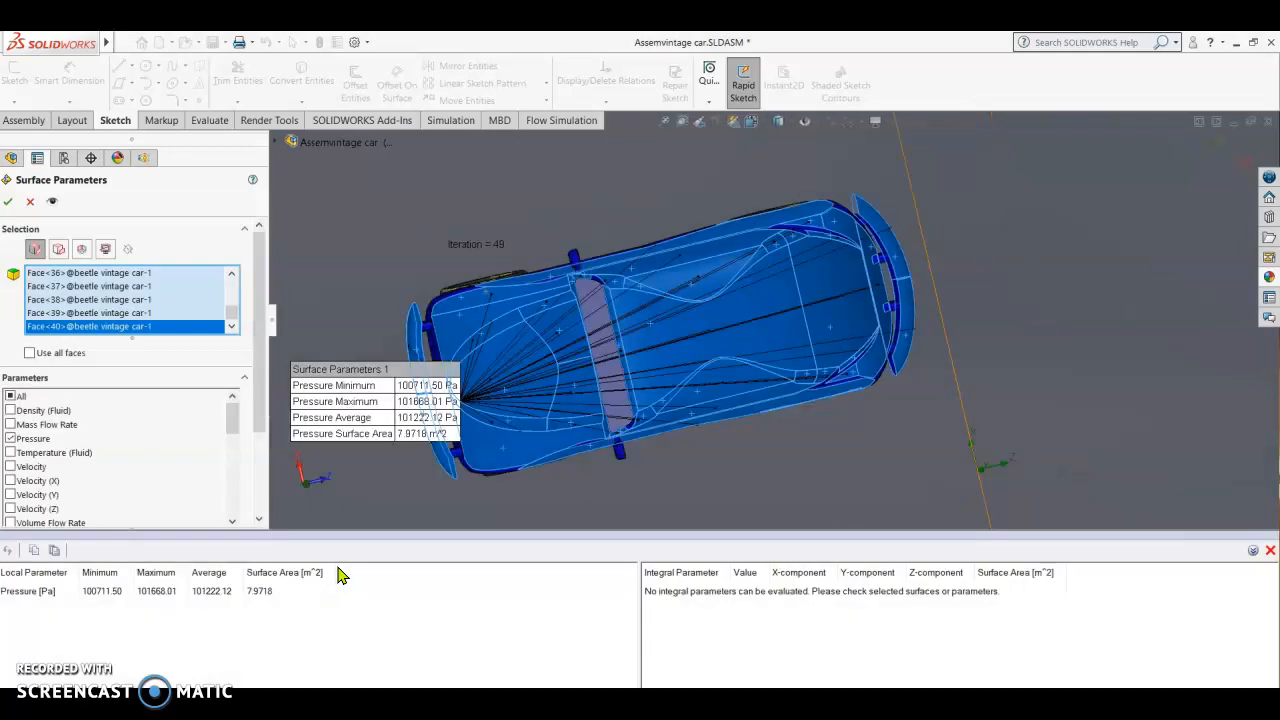
left_click_drag(414, 370, 1038, 175)
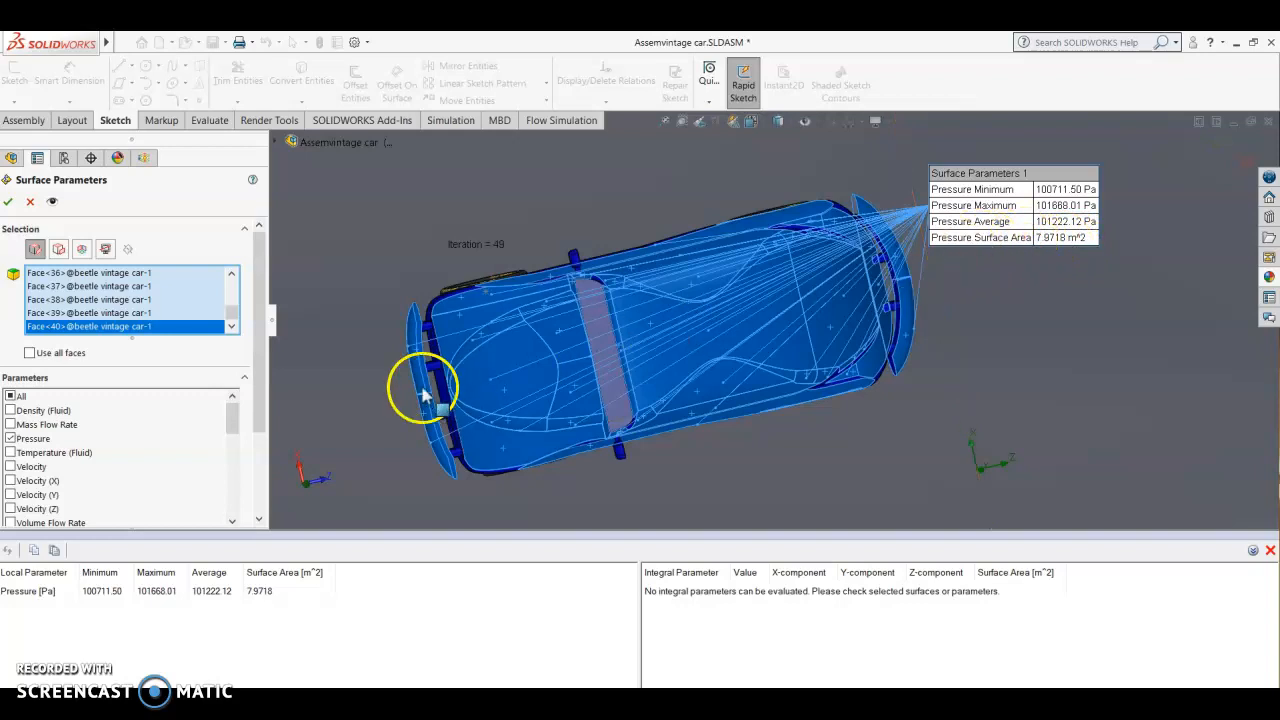
left_click(5, 207)
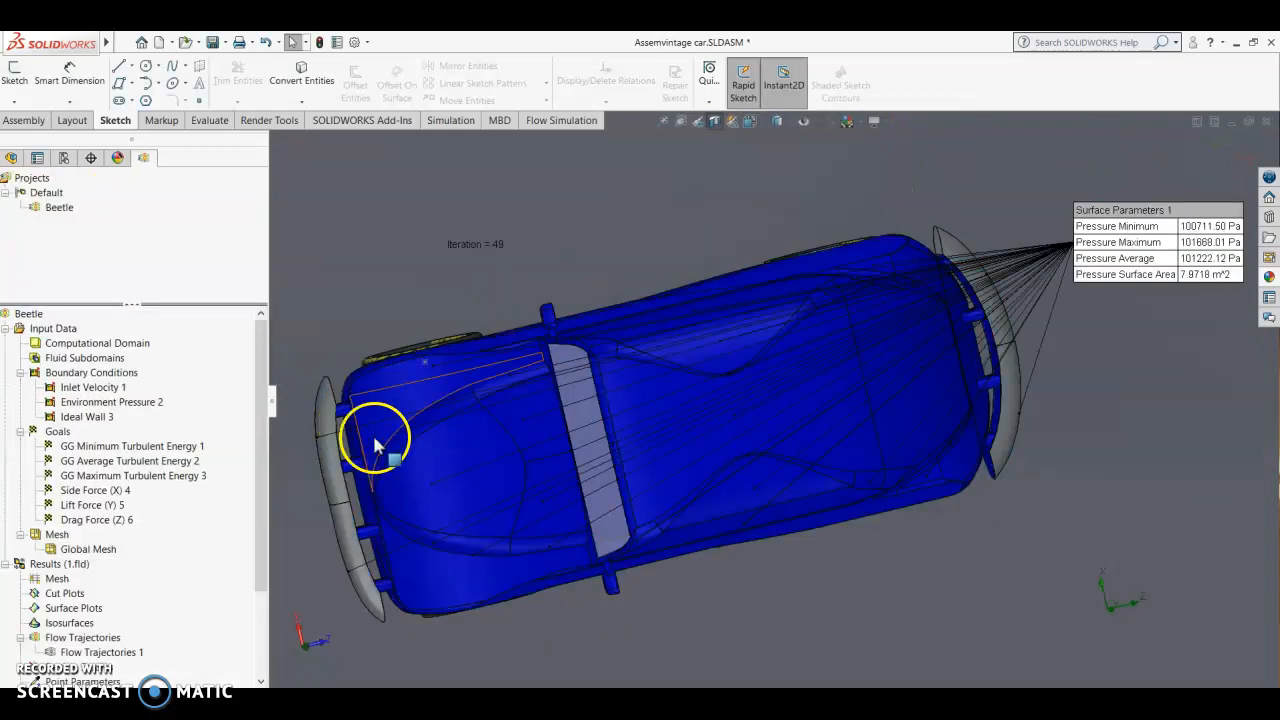
middle_click_drag(387, 494, 411, 377)
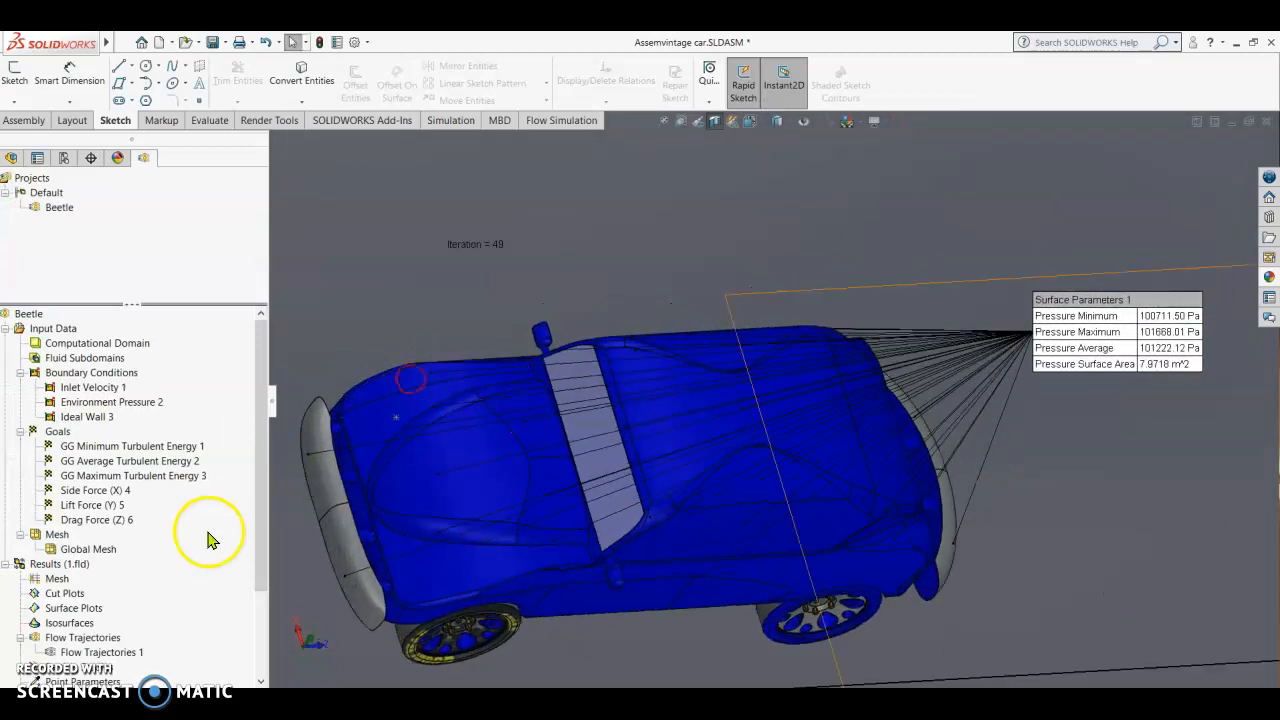
left_click_drag(257, 520, 257, 543)
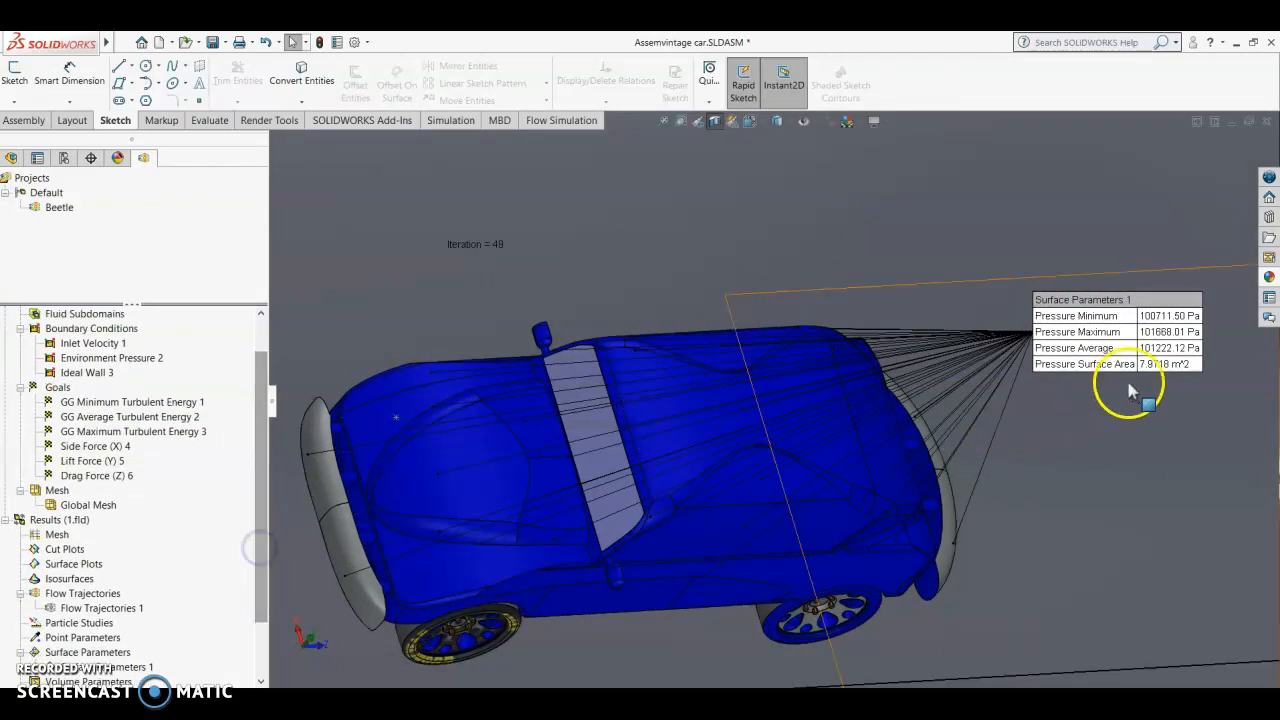